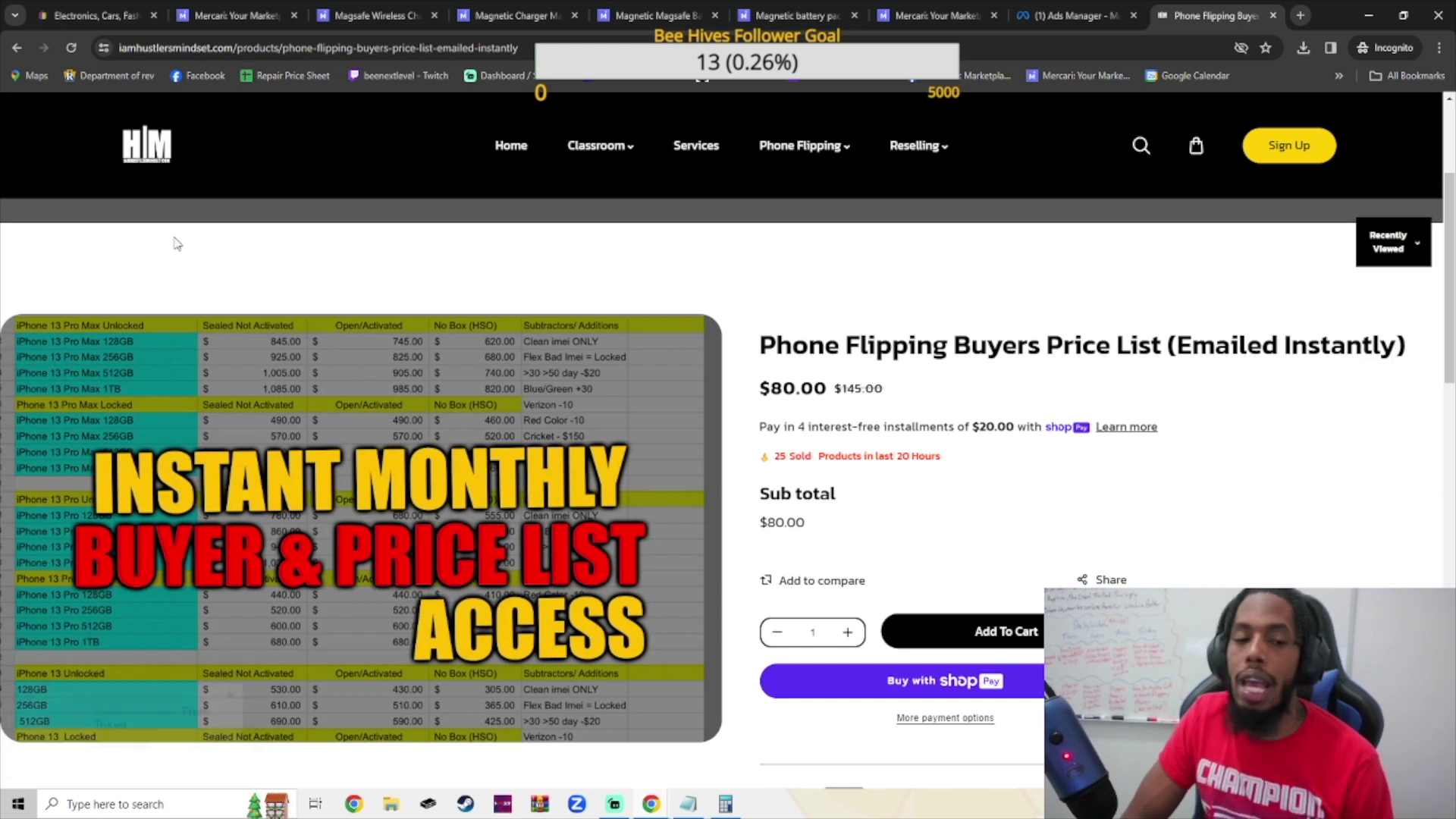
Switch to Ads Manager and create a new campaign with the Auction buying type and the Engagement objective
click(1020, 19)
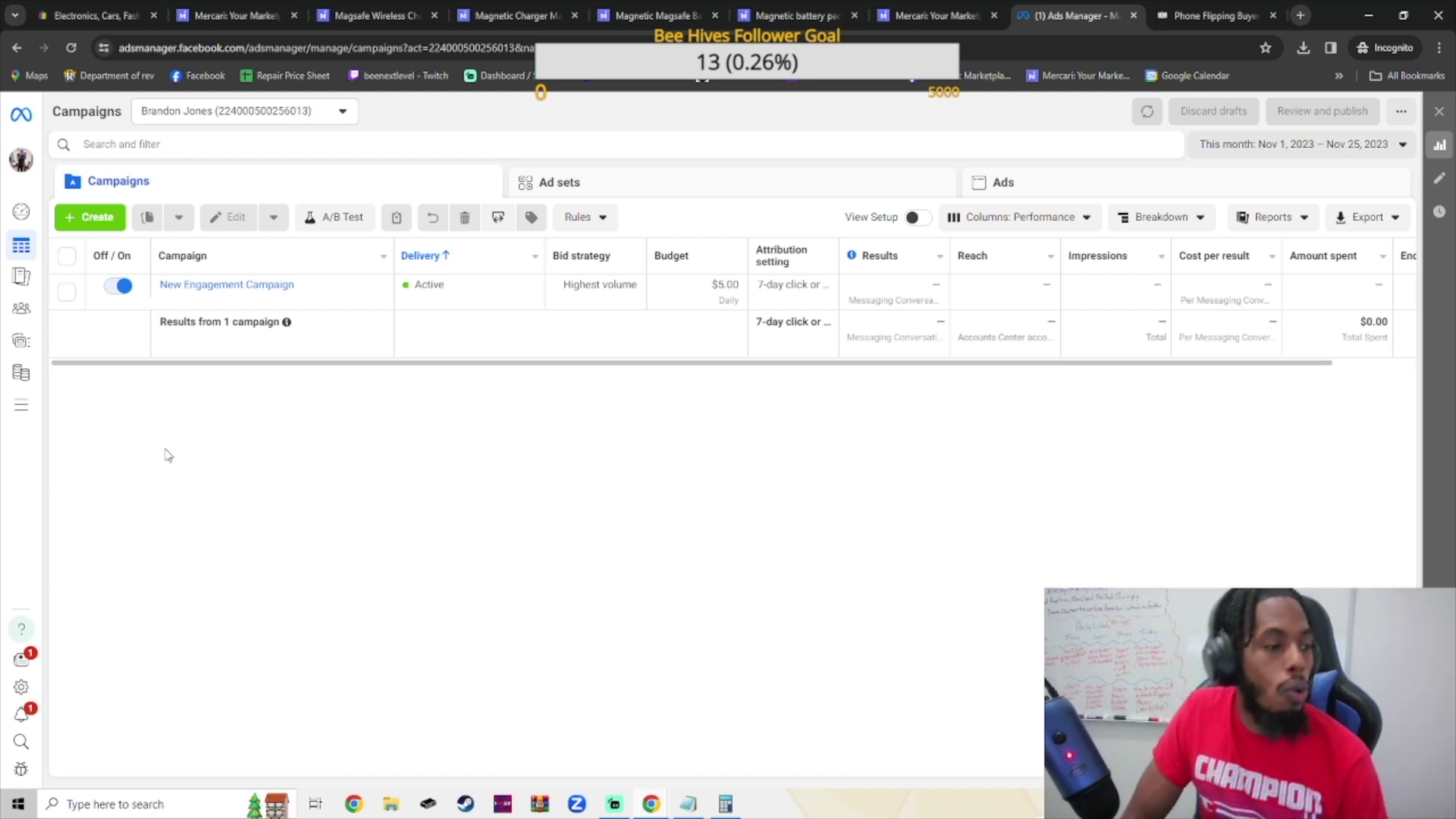
click(88, 221)
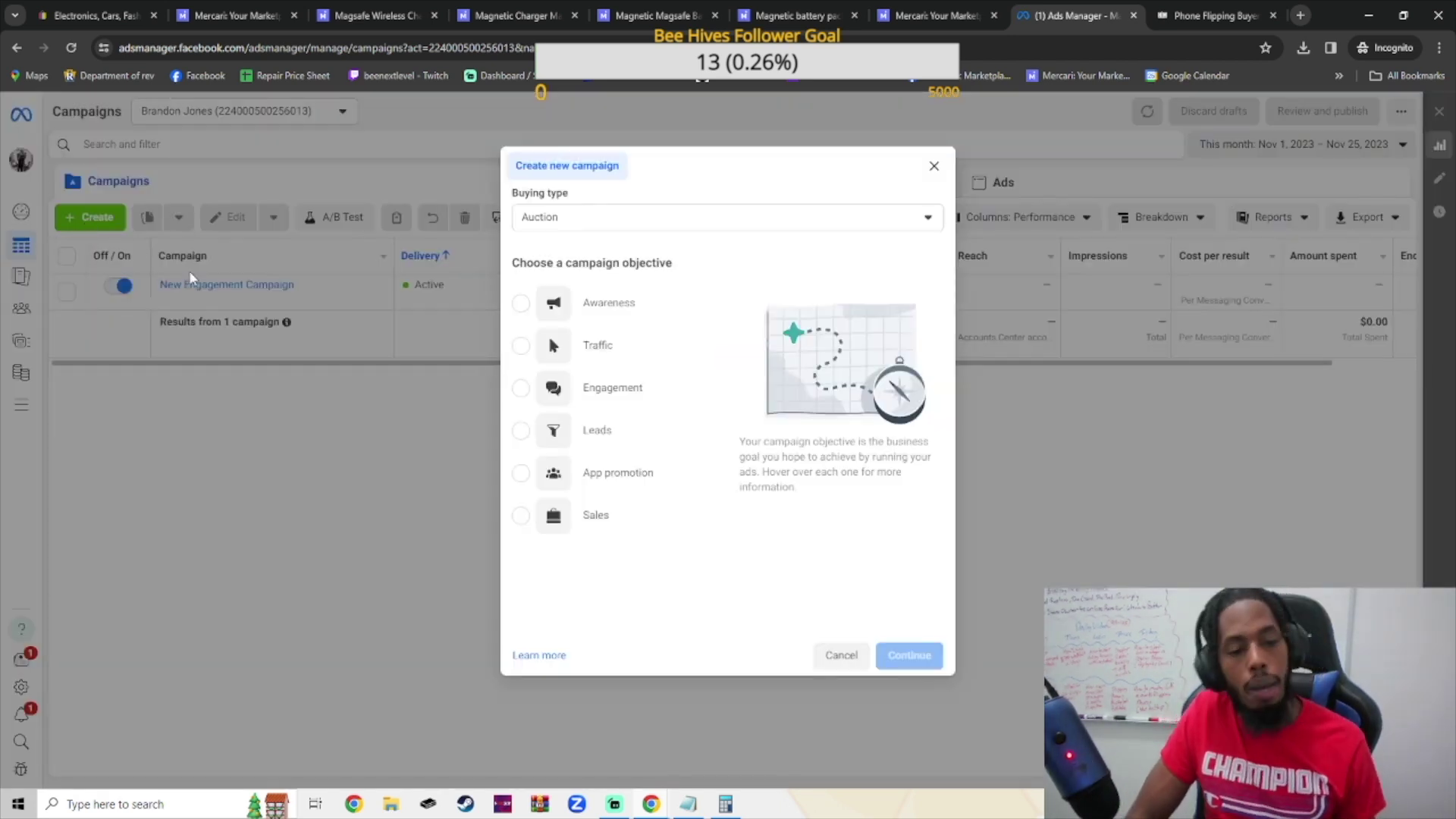
click(539, 390)
click(891, 212)
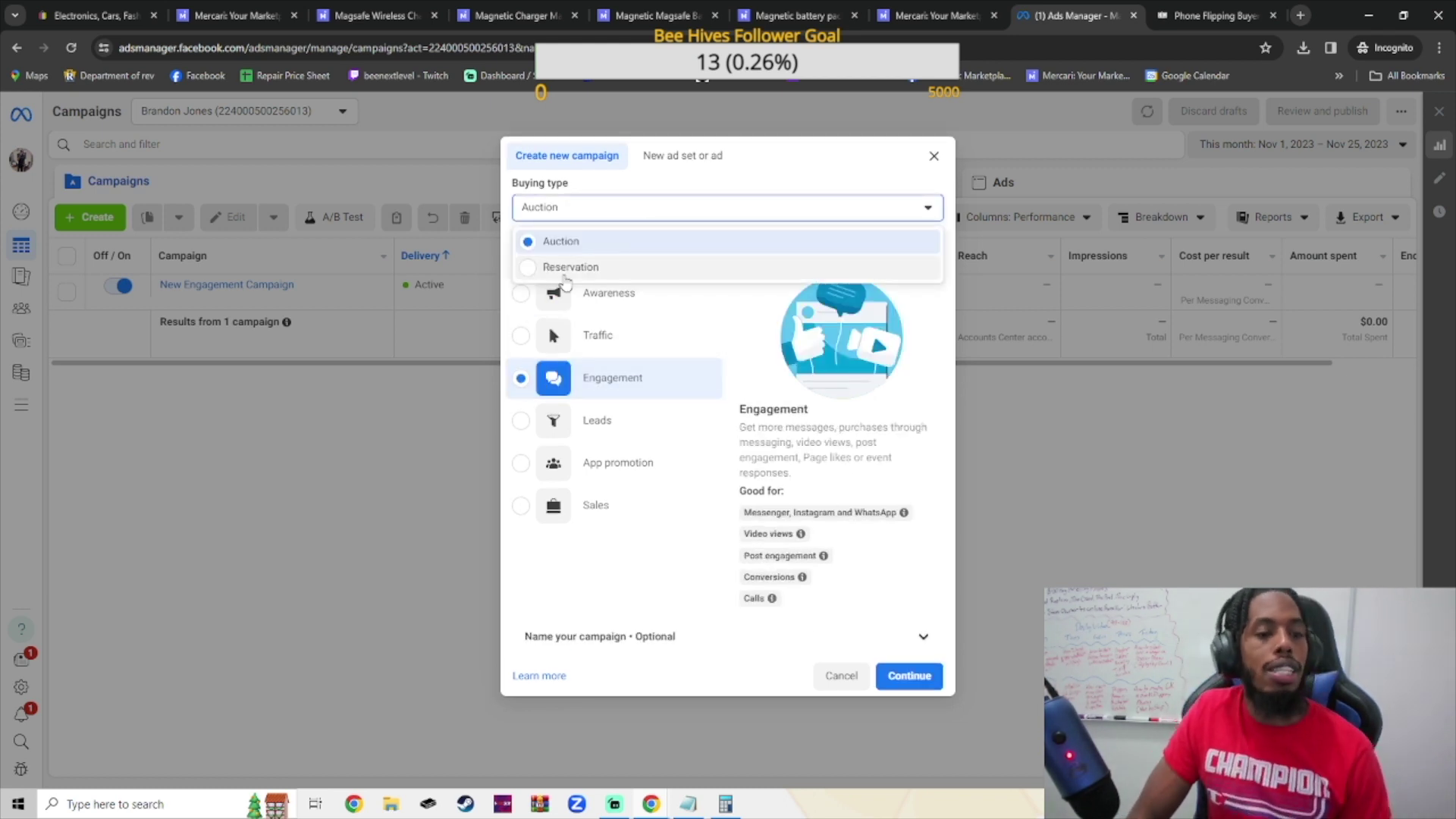
click(616, 573)
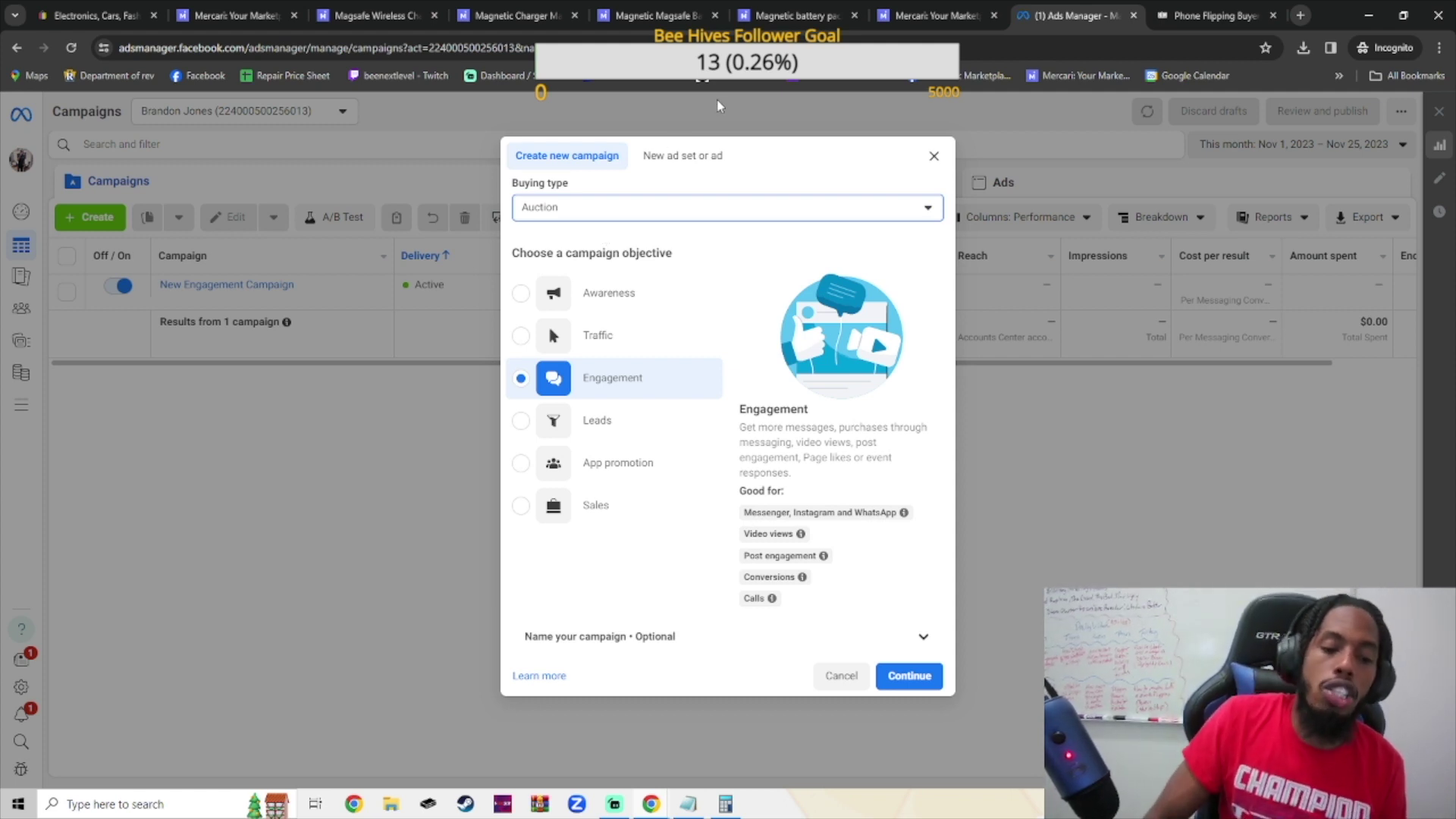
click(912, 676)
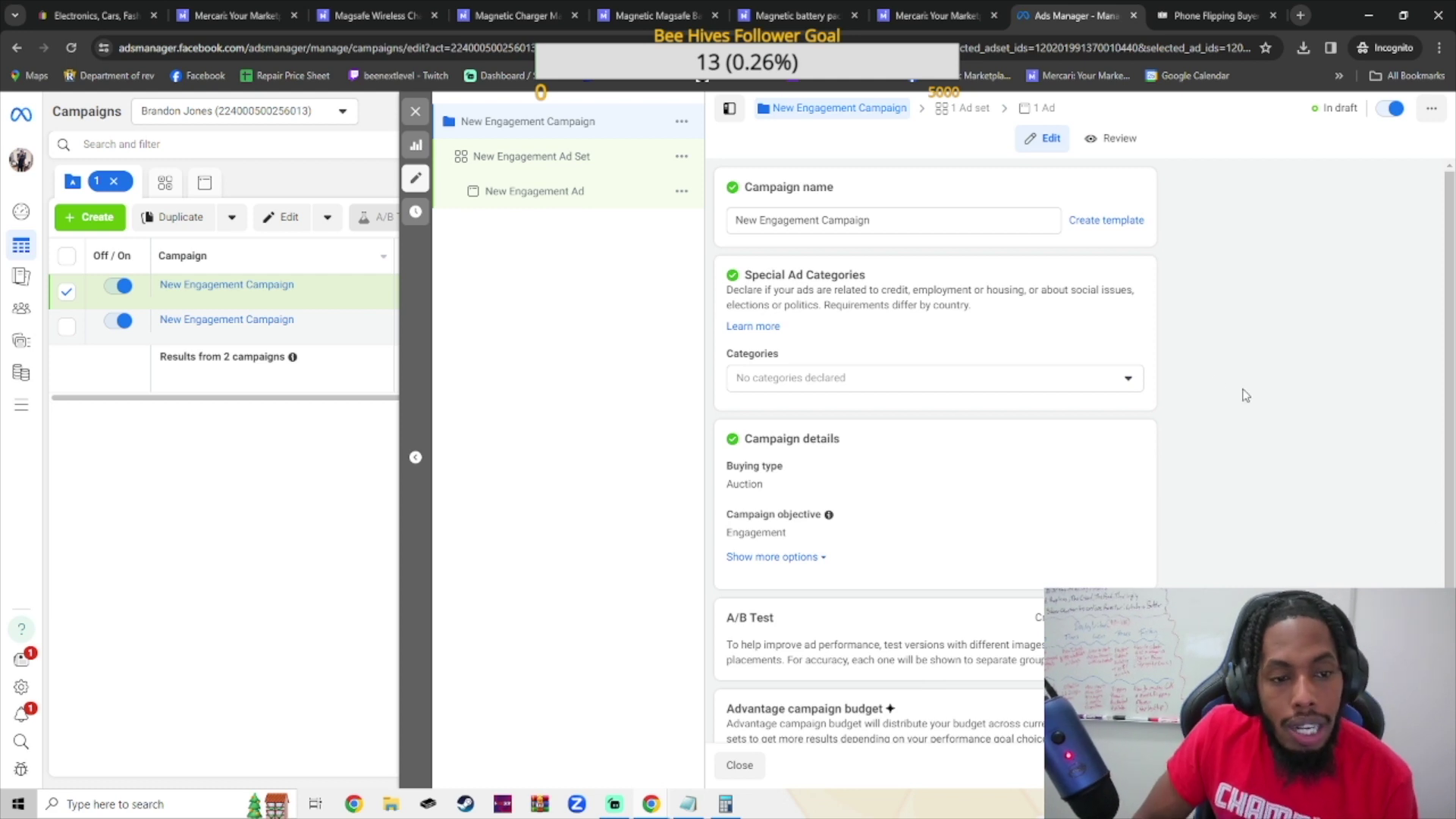
Rename the campaign as Phone Buyer, leaving the special ad categories undeclared
triple_click(902, 218)
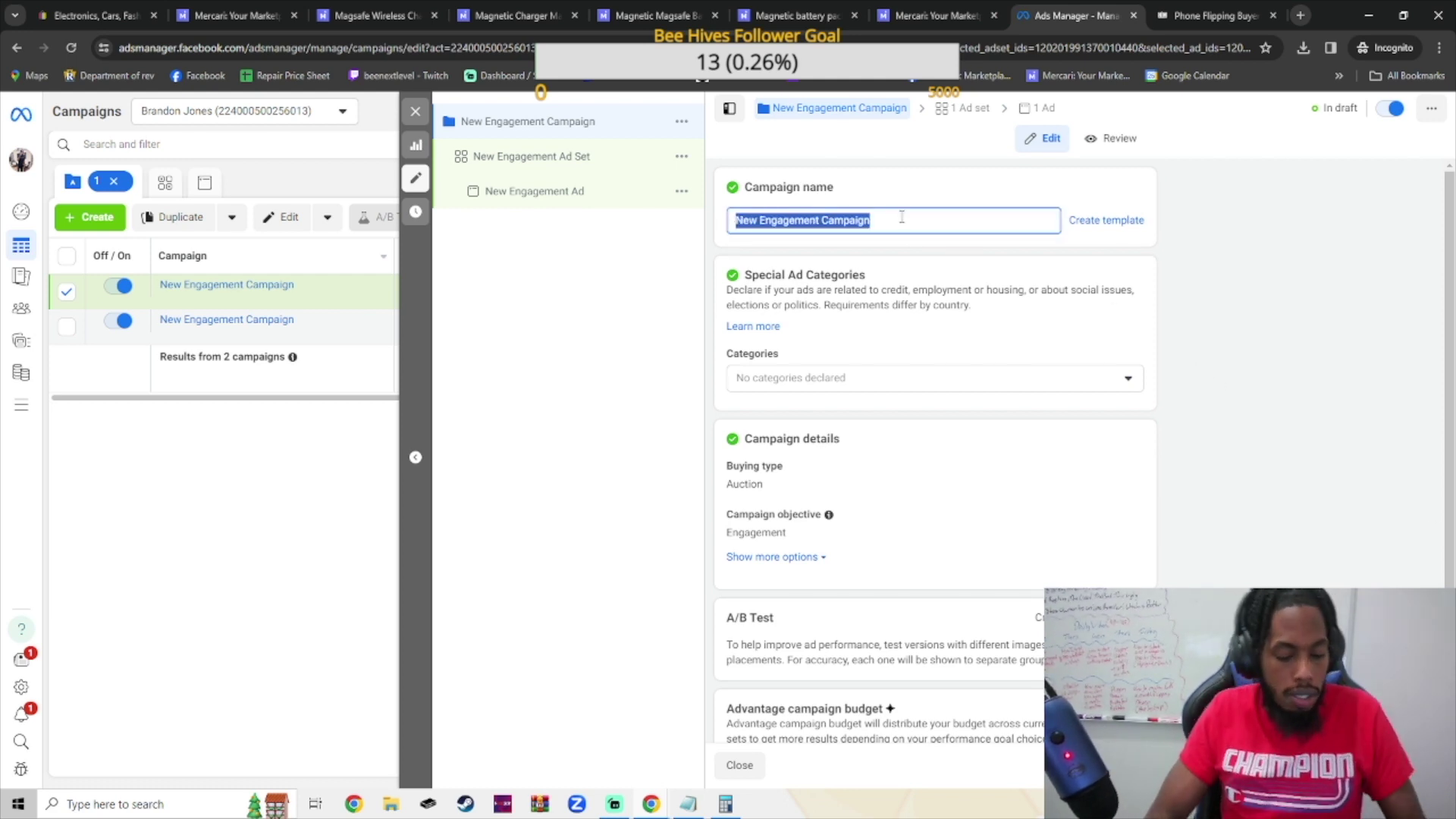
text(Phone )
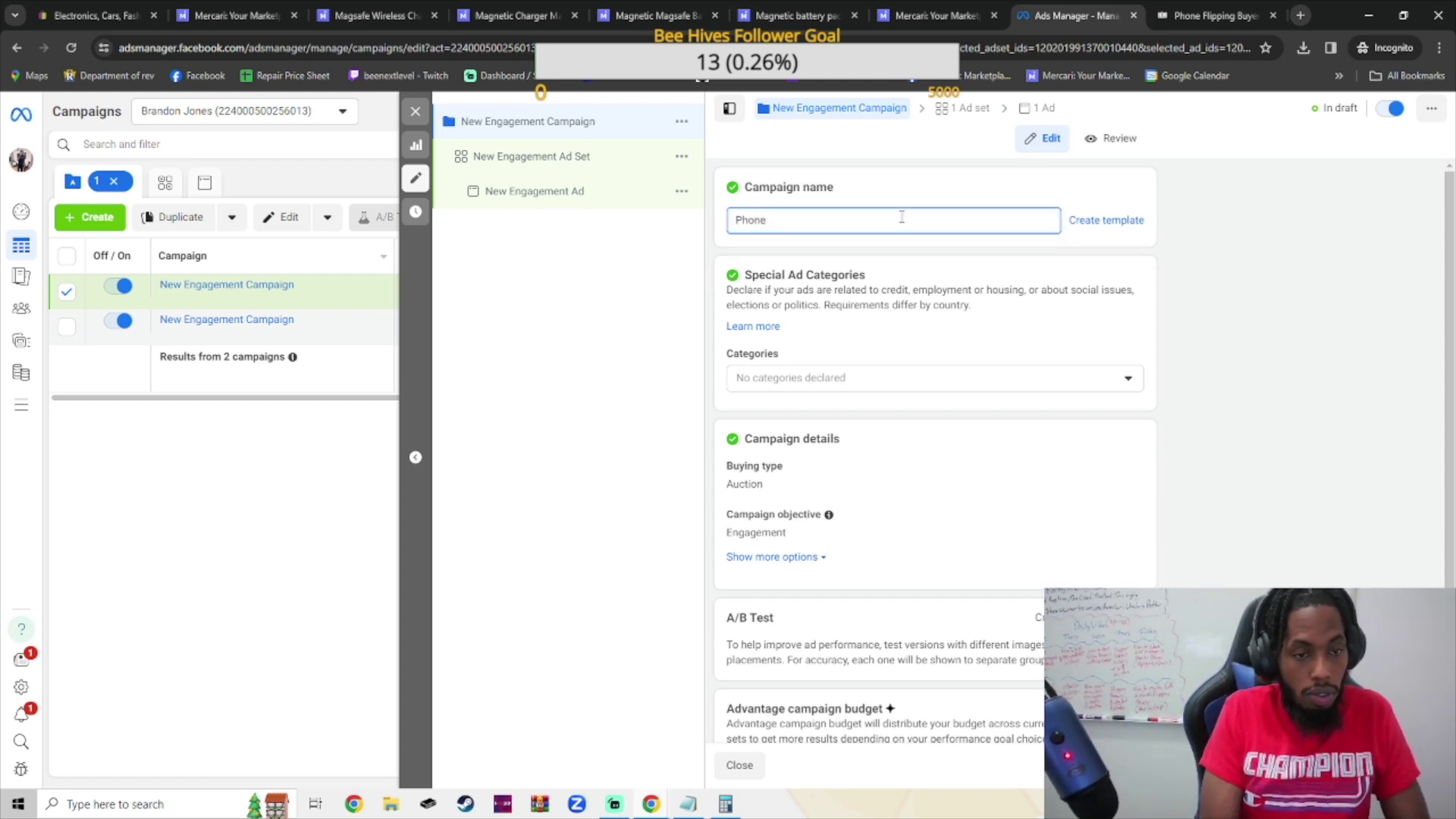
text(Buyer)
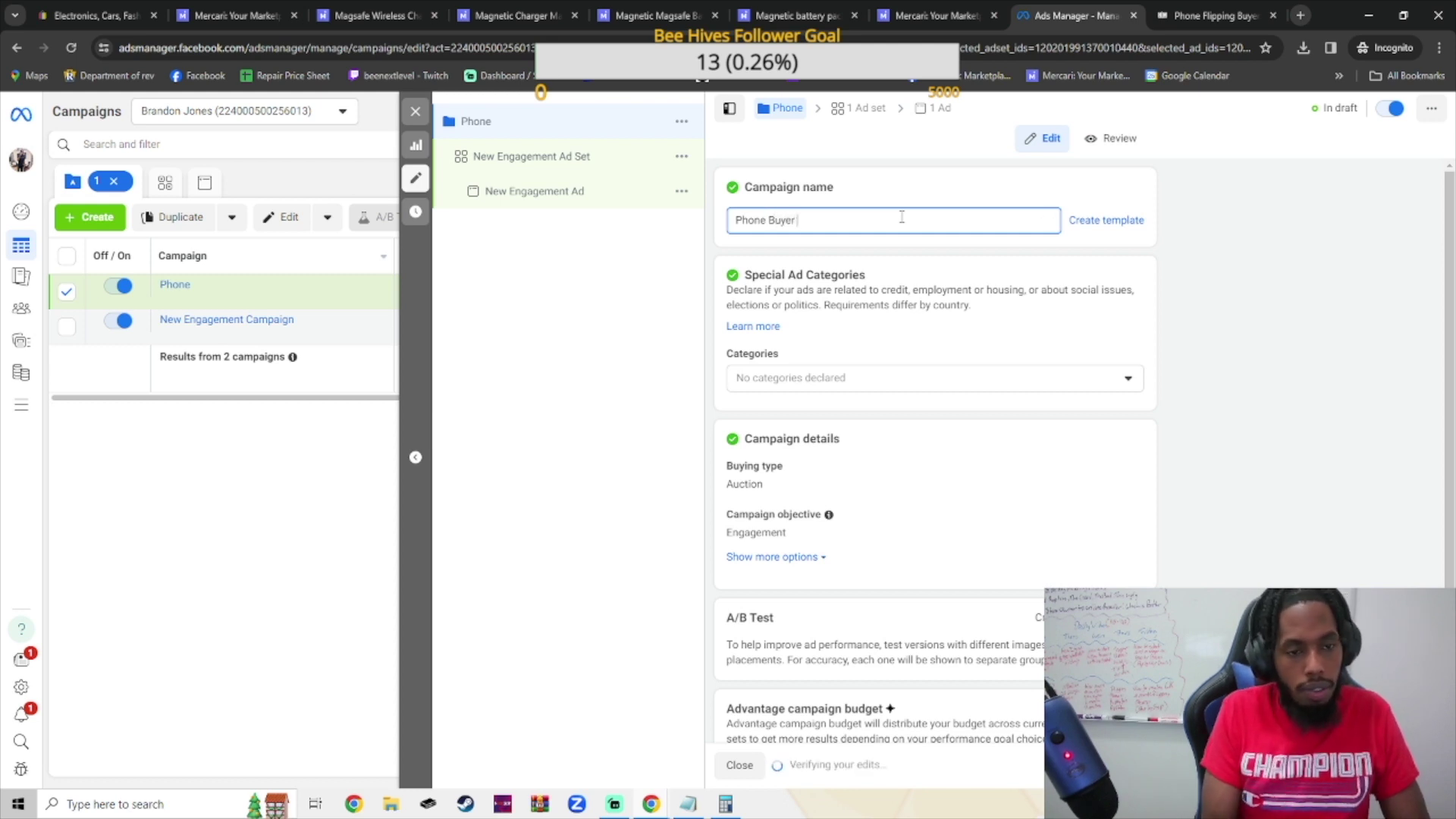
click(862, 378)
click(971, 342)
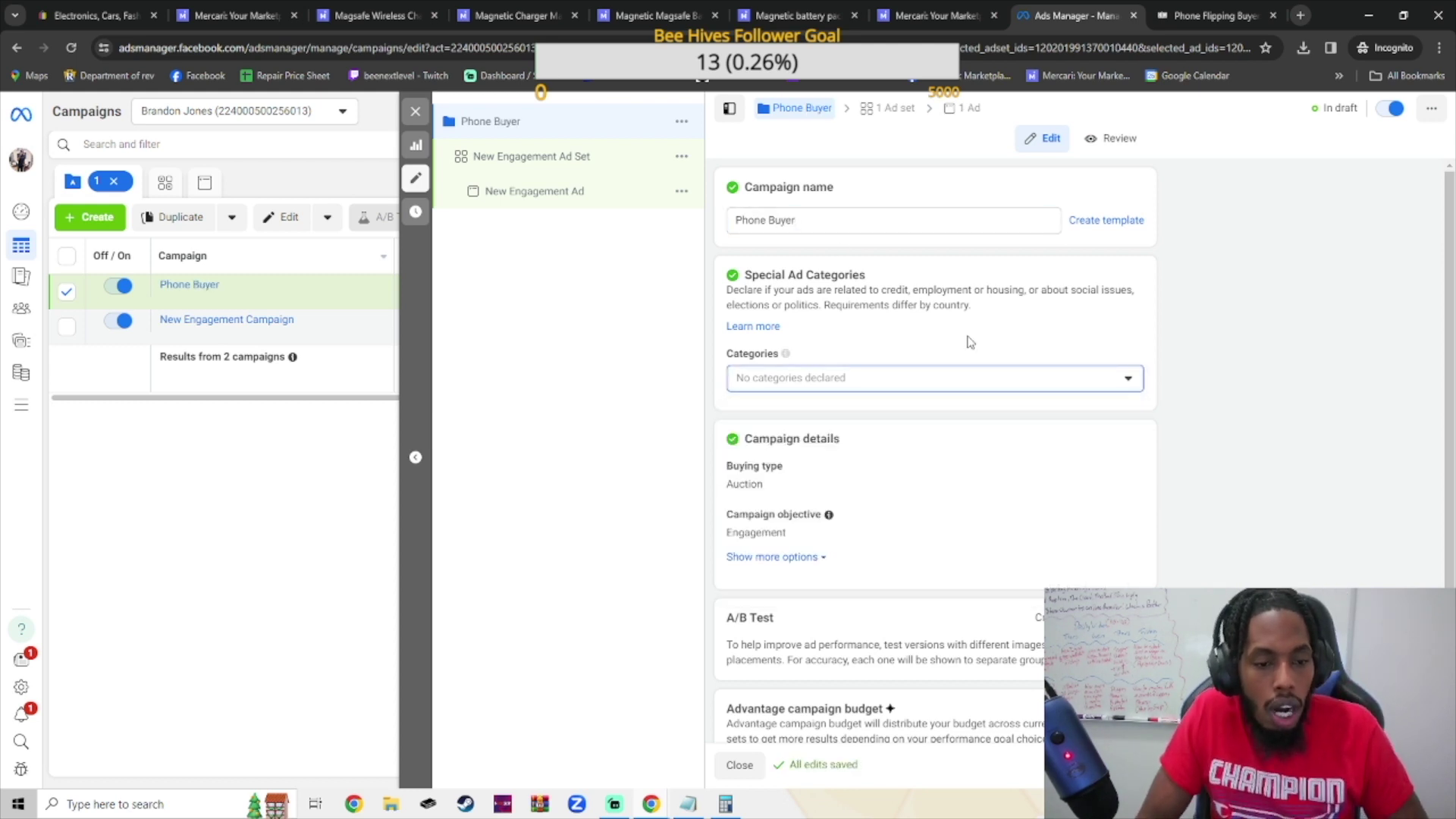
Try to add a campaign spending limit of $5.00 in the campaign details, and remove the limit again
scroll(968, 333, down, 1)
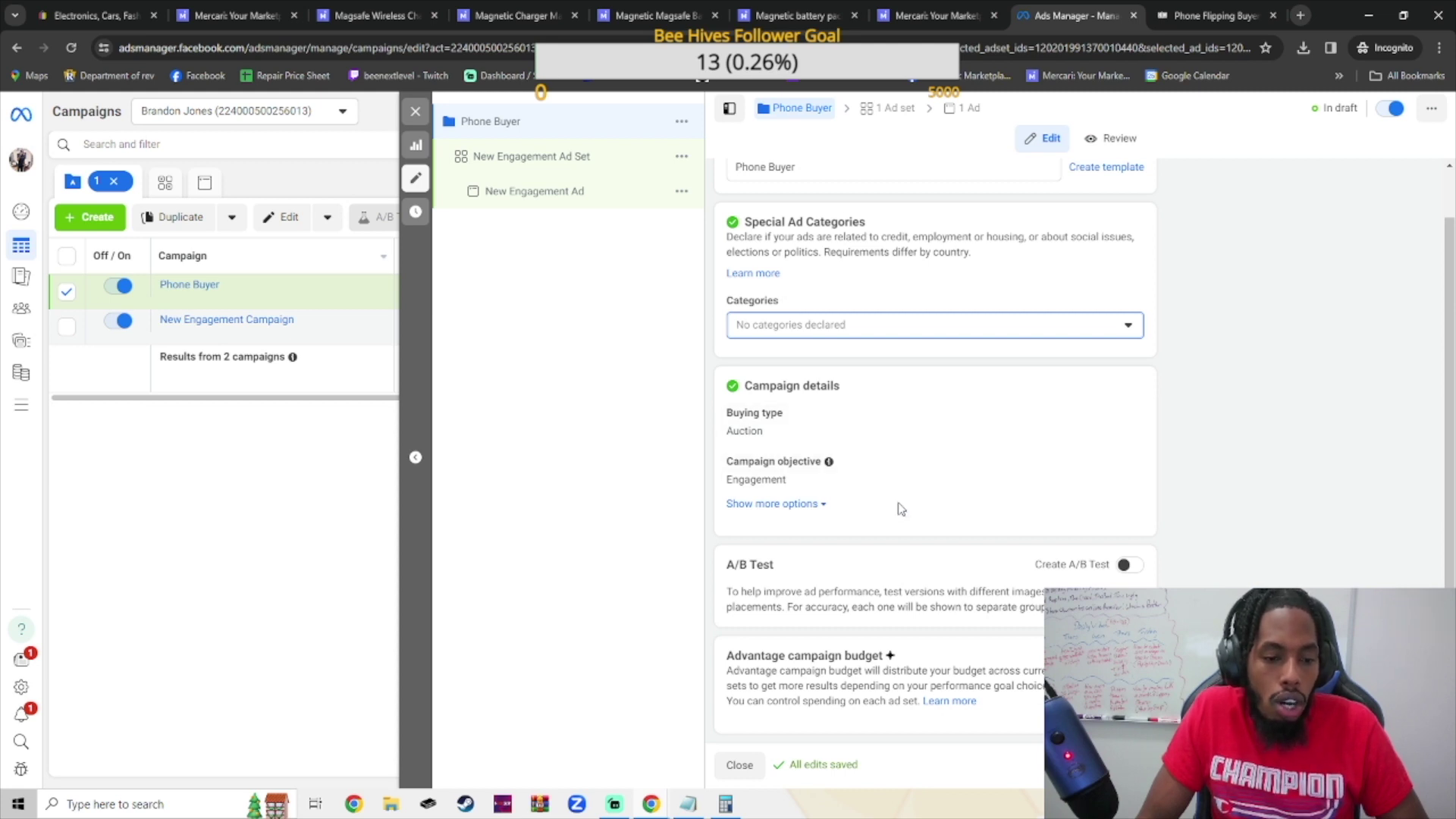
click(798, 503)
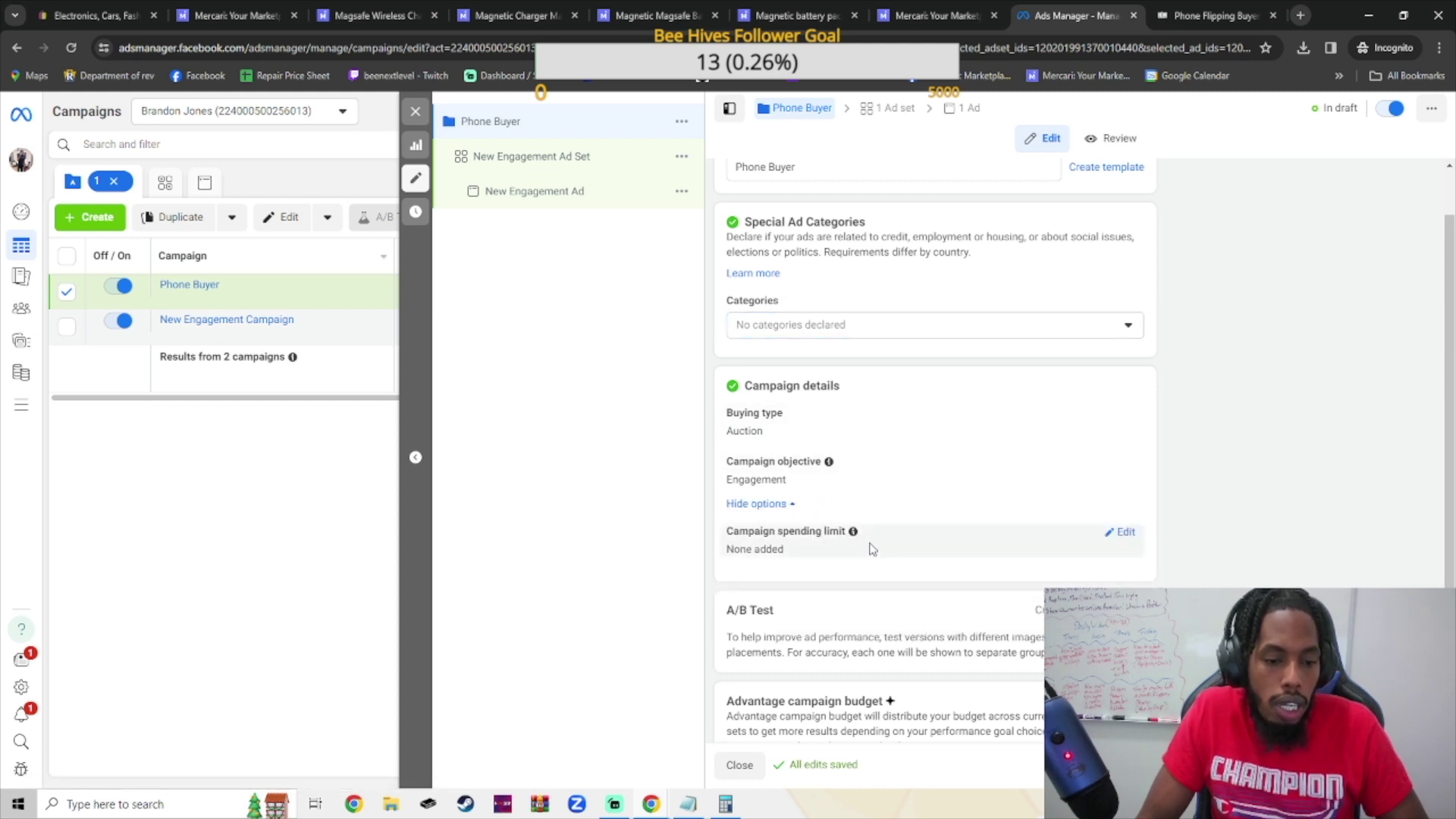
click(1120, 538)
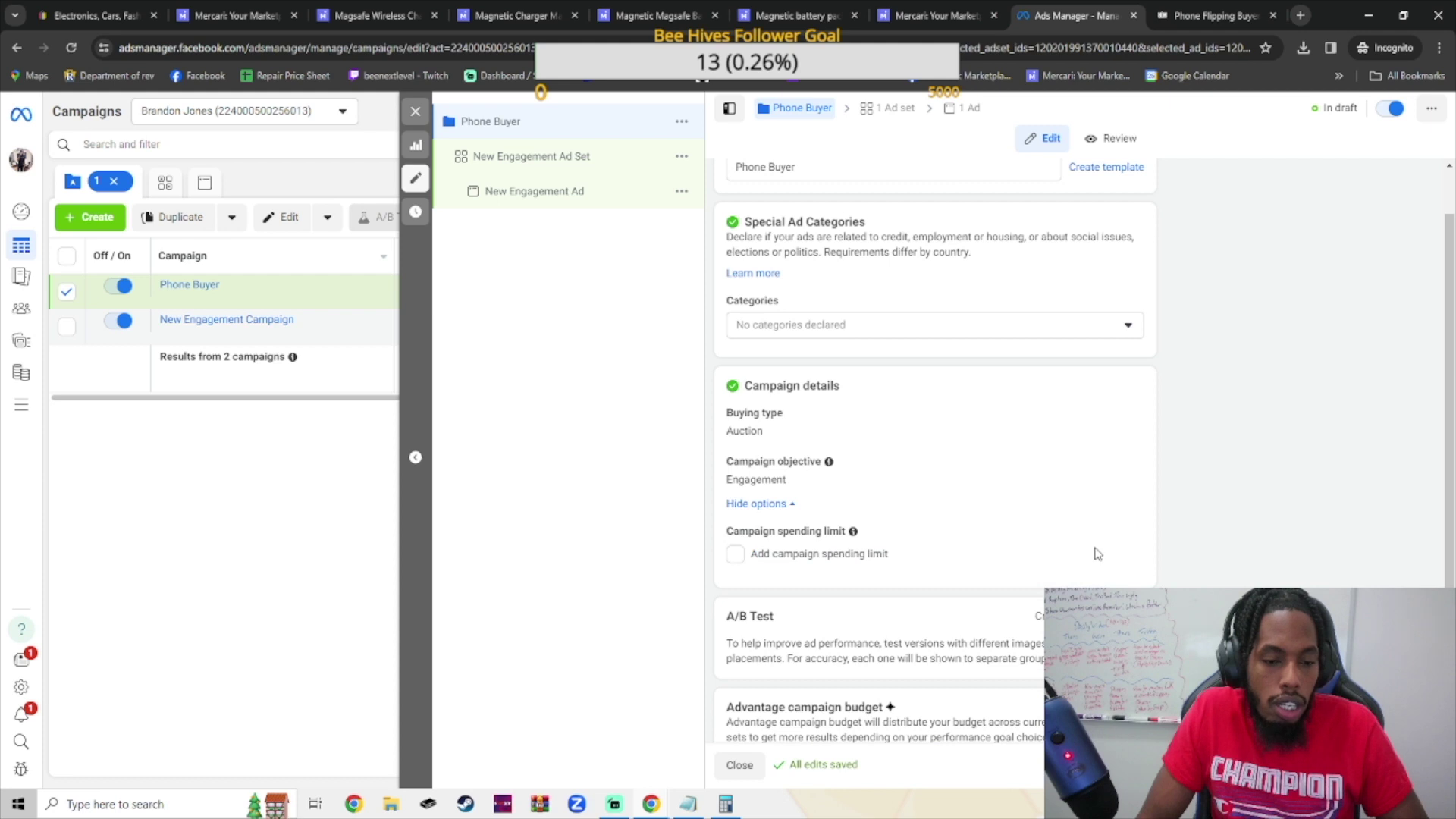
click(734, 554)
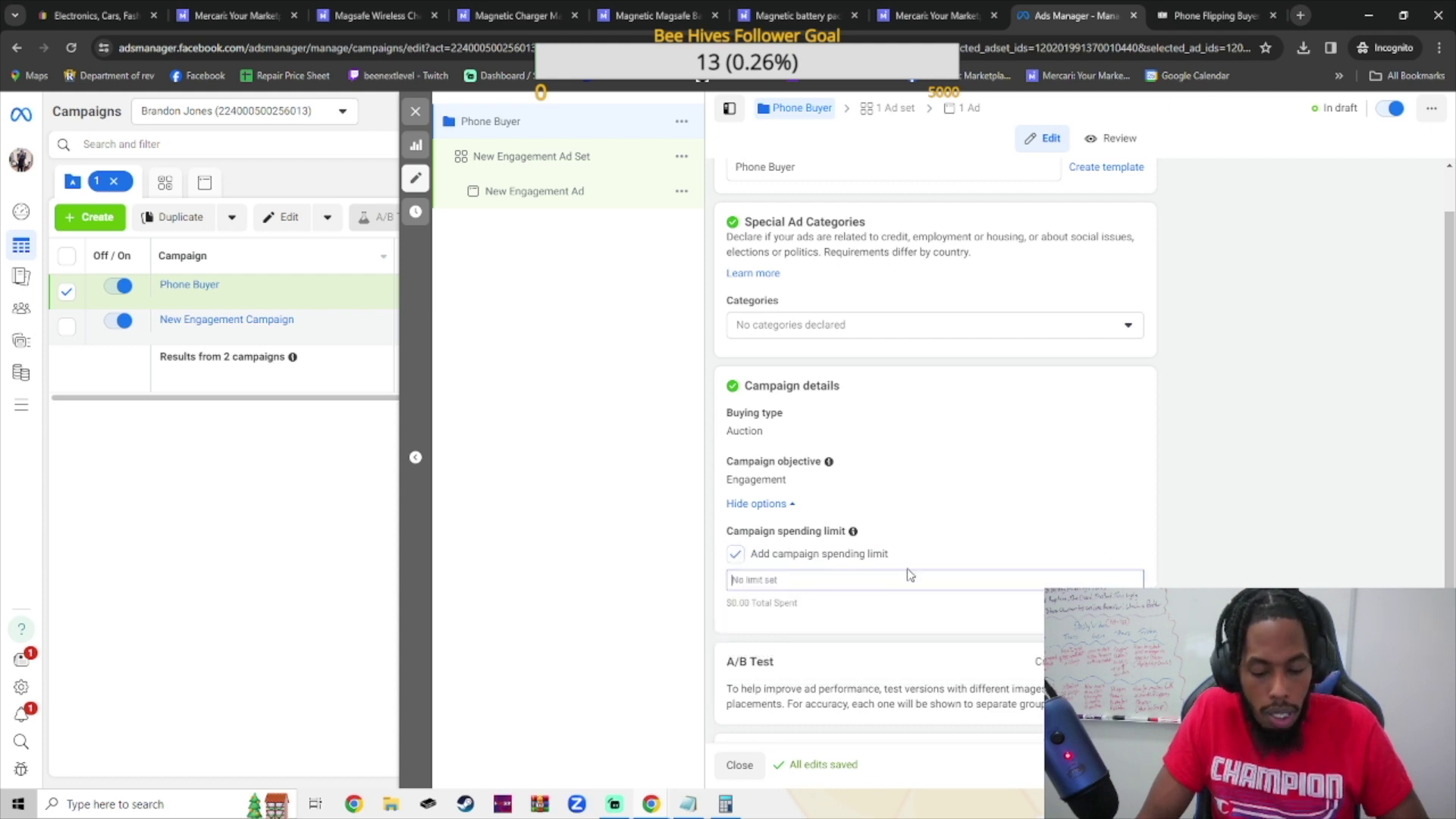
text(530)
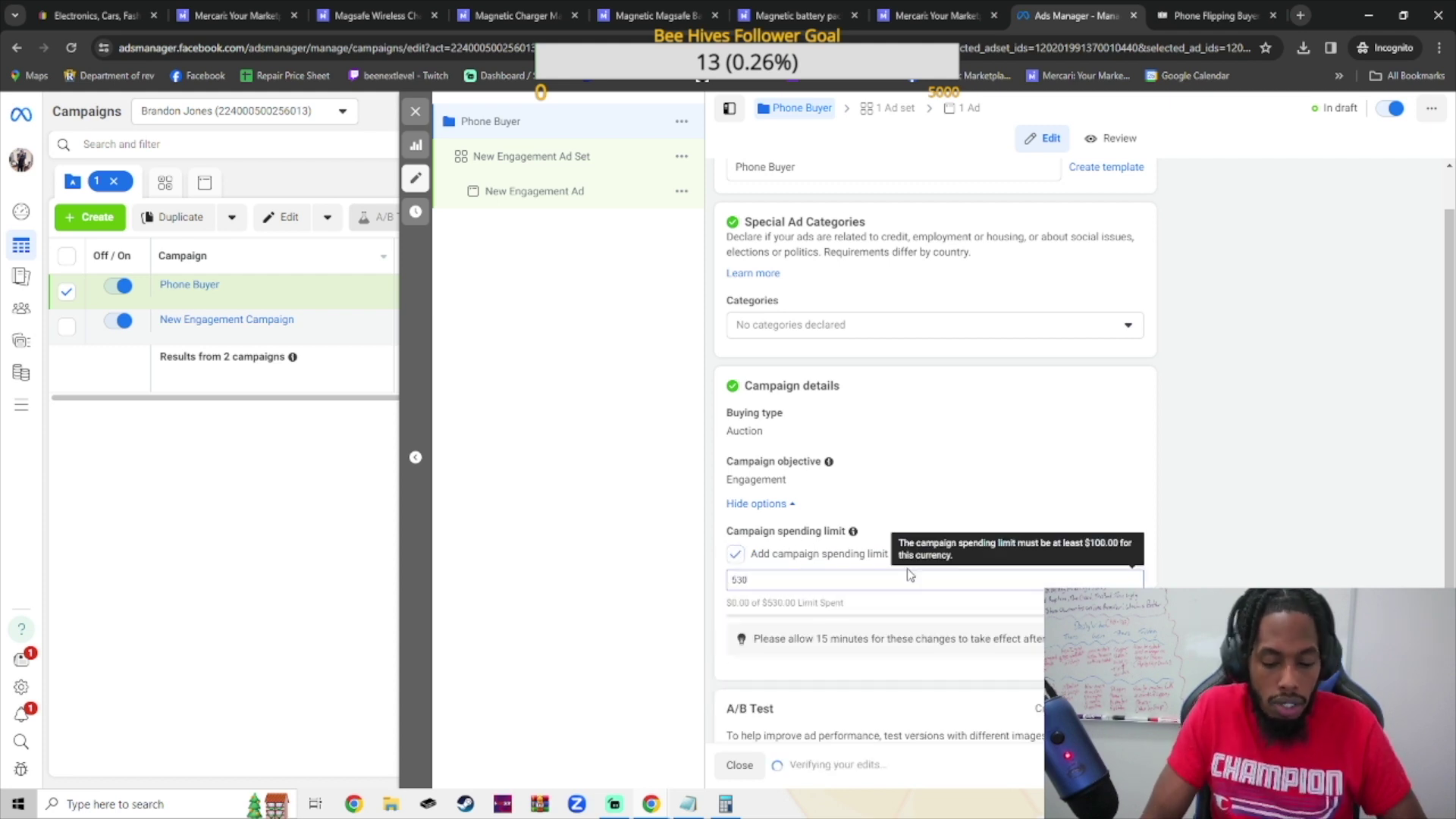
key(BackSpace)
key(BackSpace)
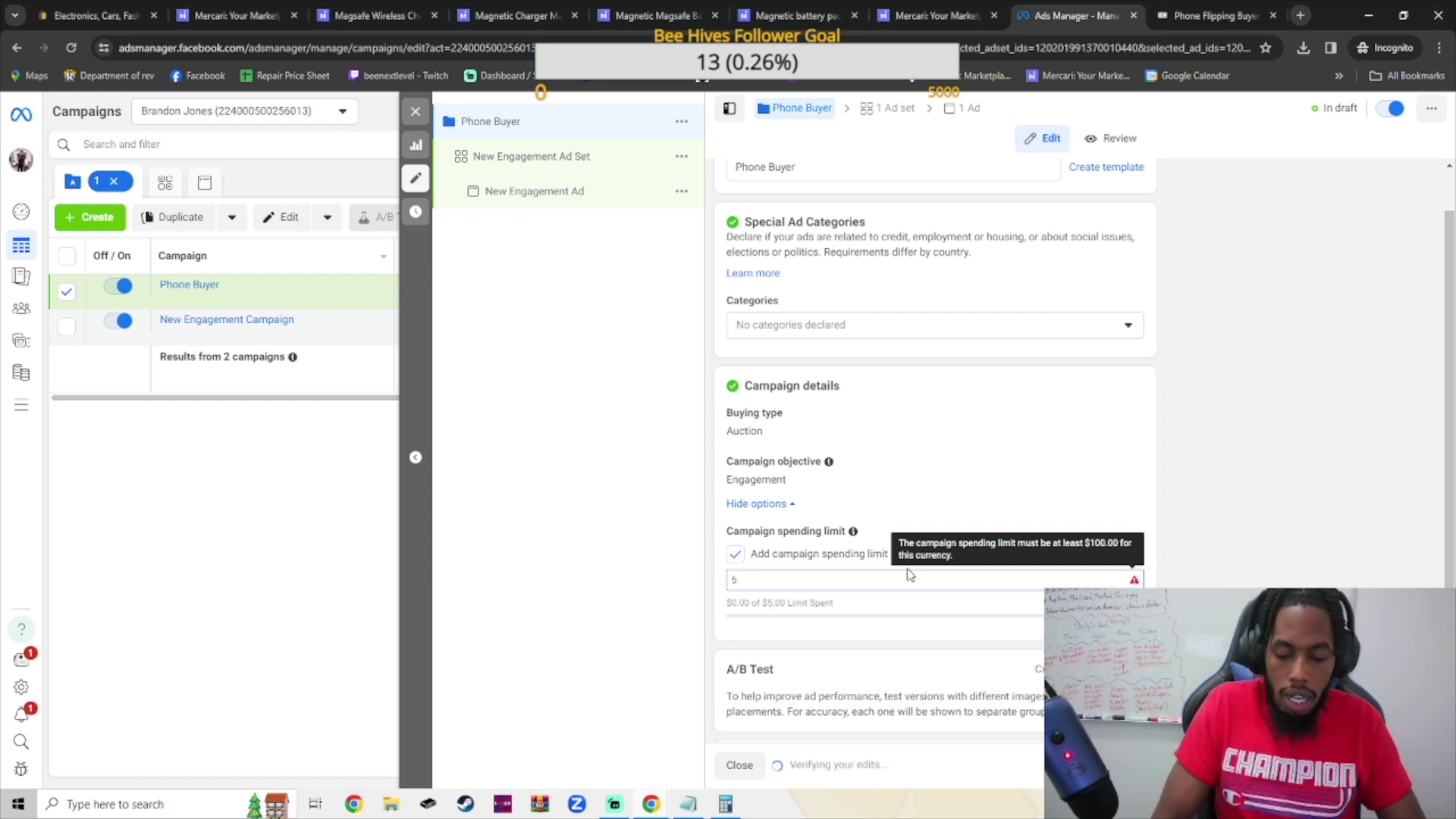
text(.00)
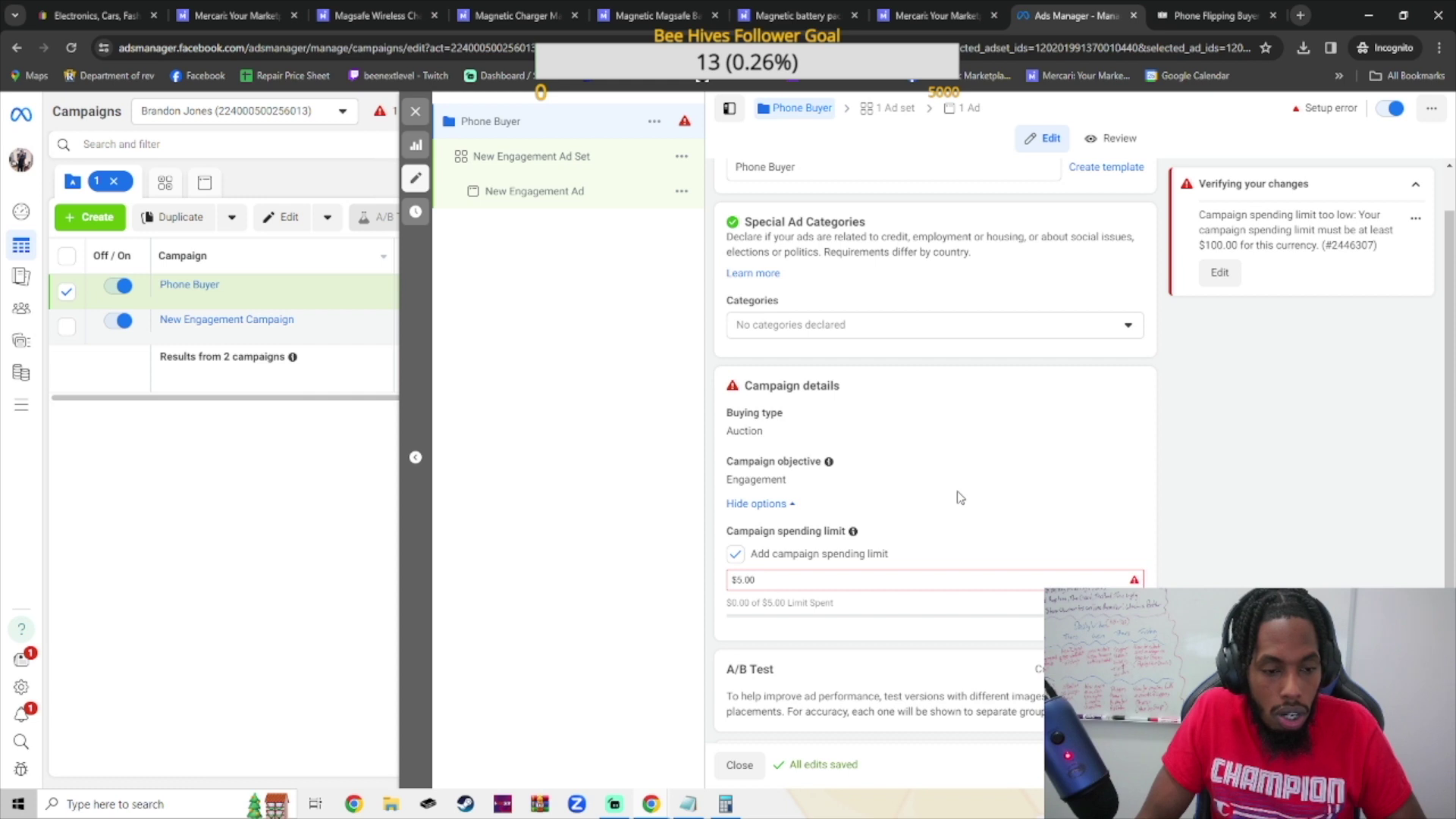
click(756, 503)
click(771, 504)
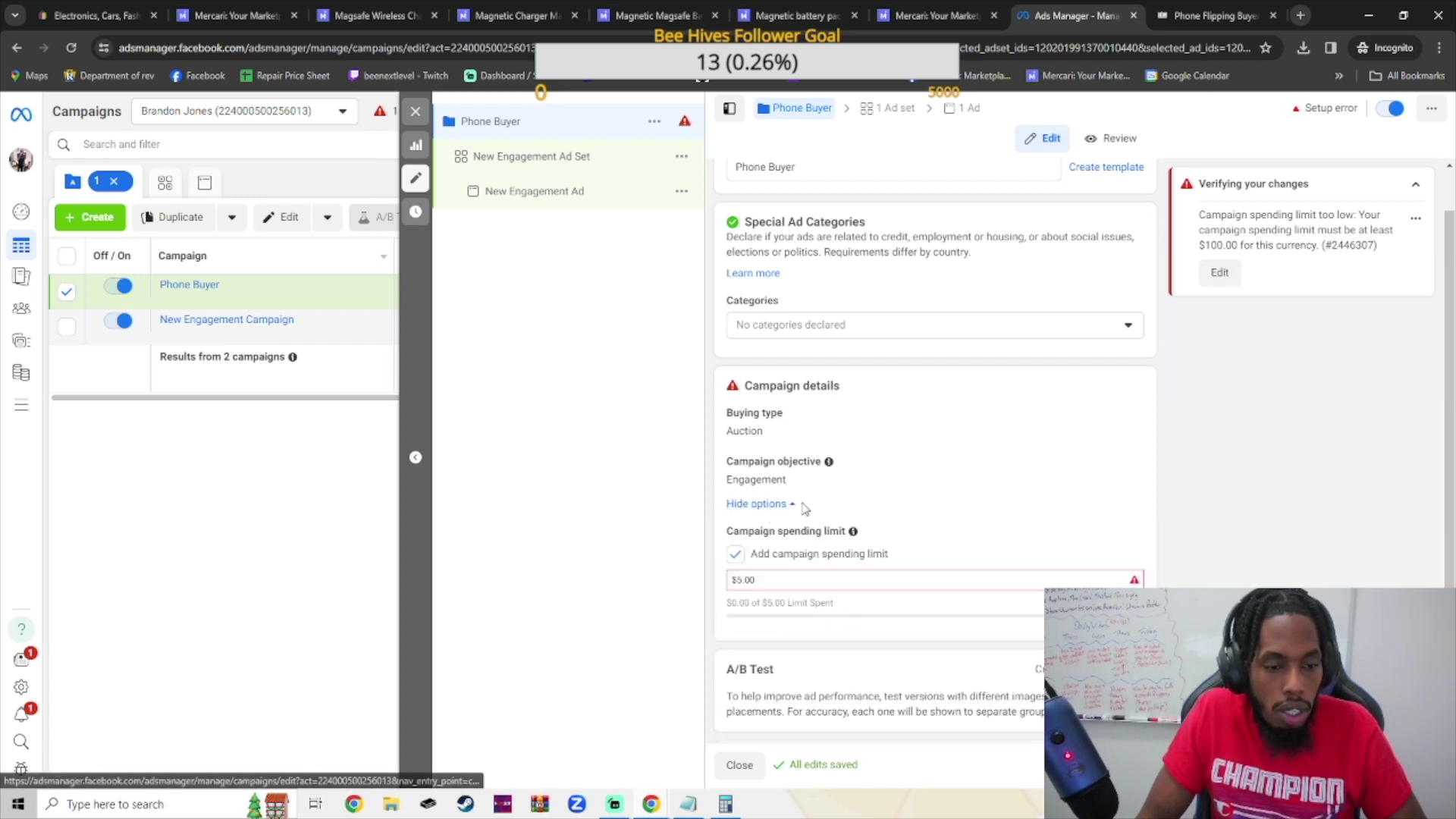
click(735, 555)
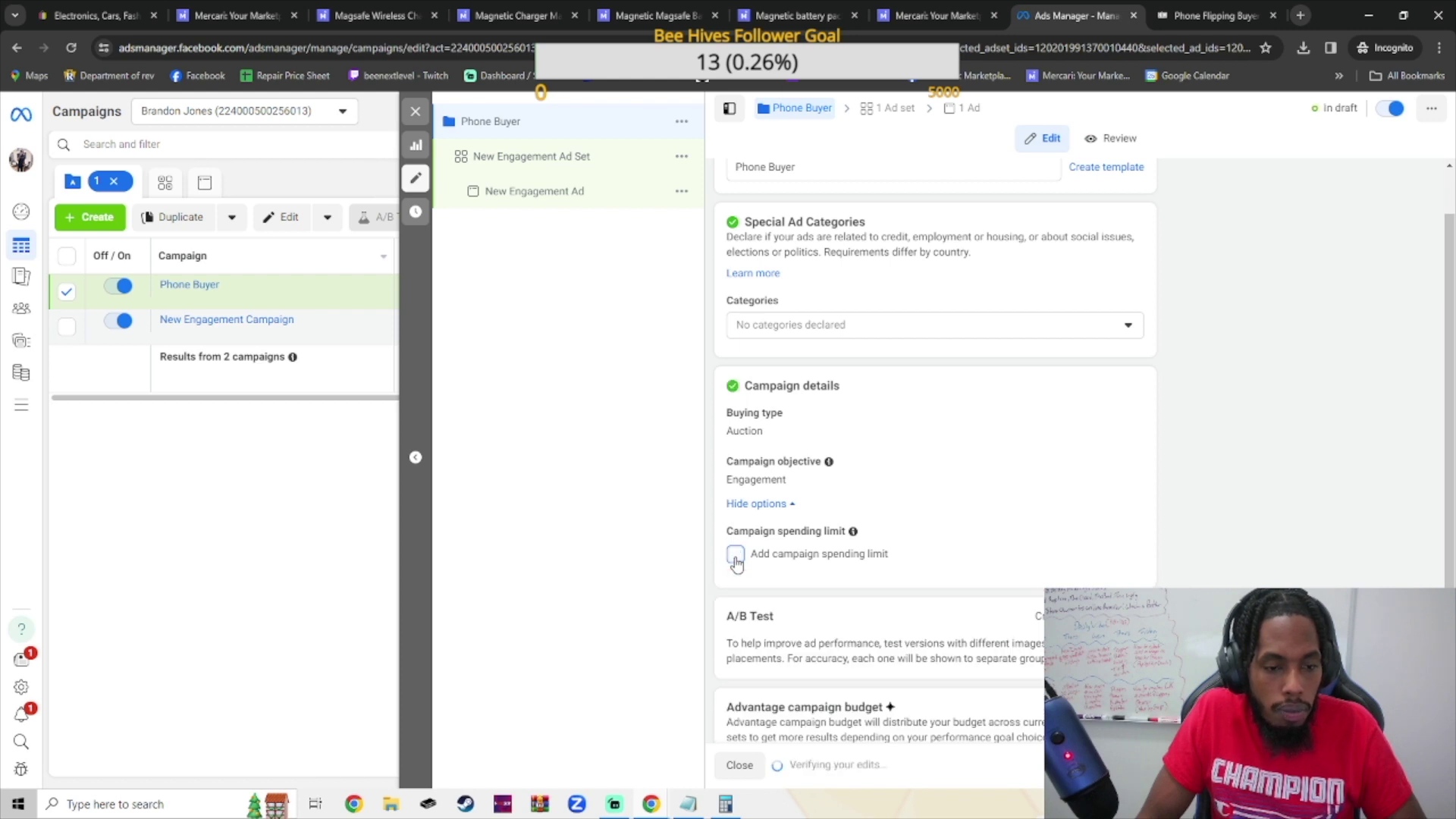
Review the campaign's buying type options, keep Auction, and continue to the ad set settings
scroll(988, 579, down, 1)
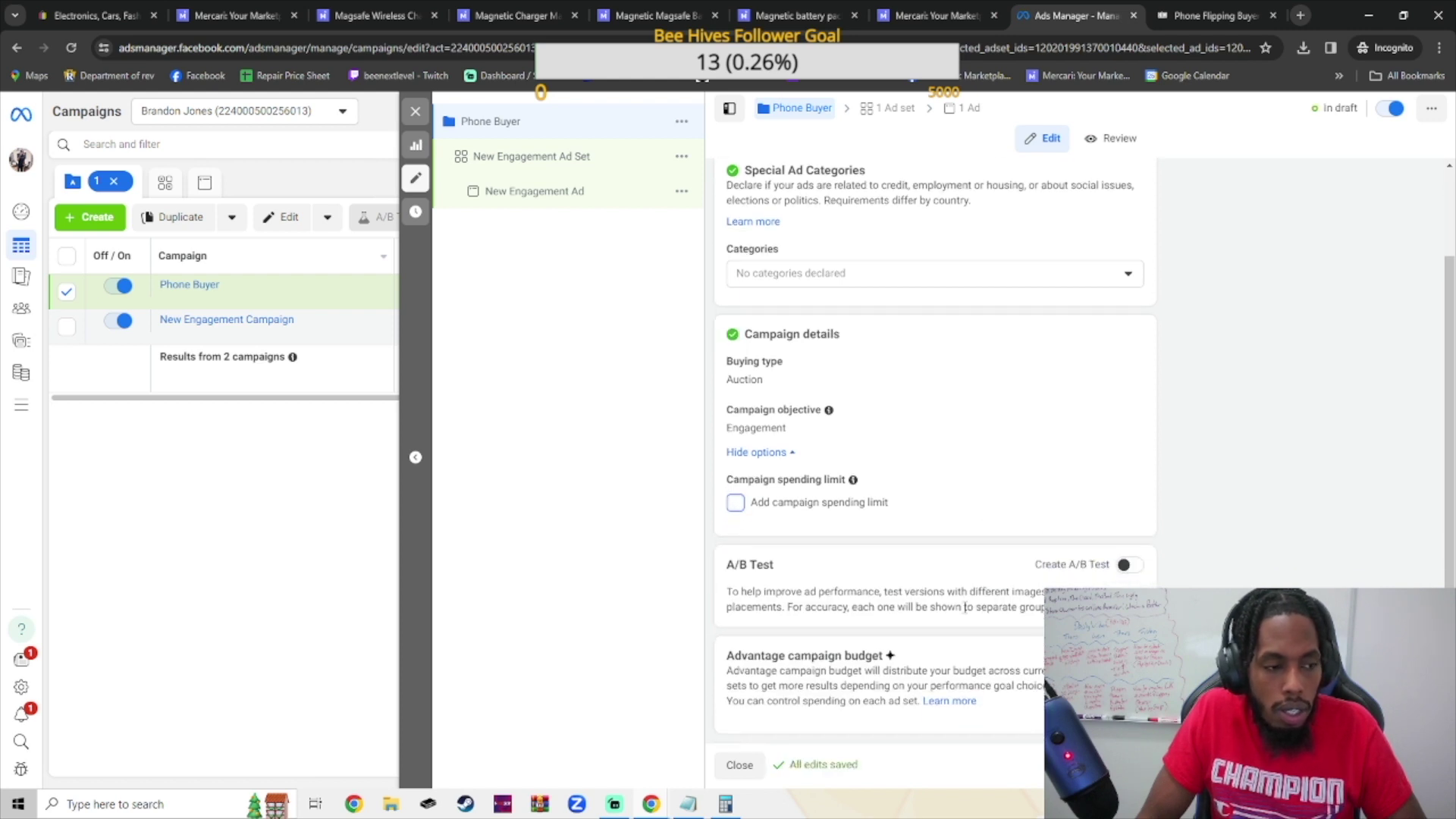
scroll(903, 400, up, 2)
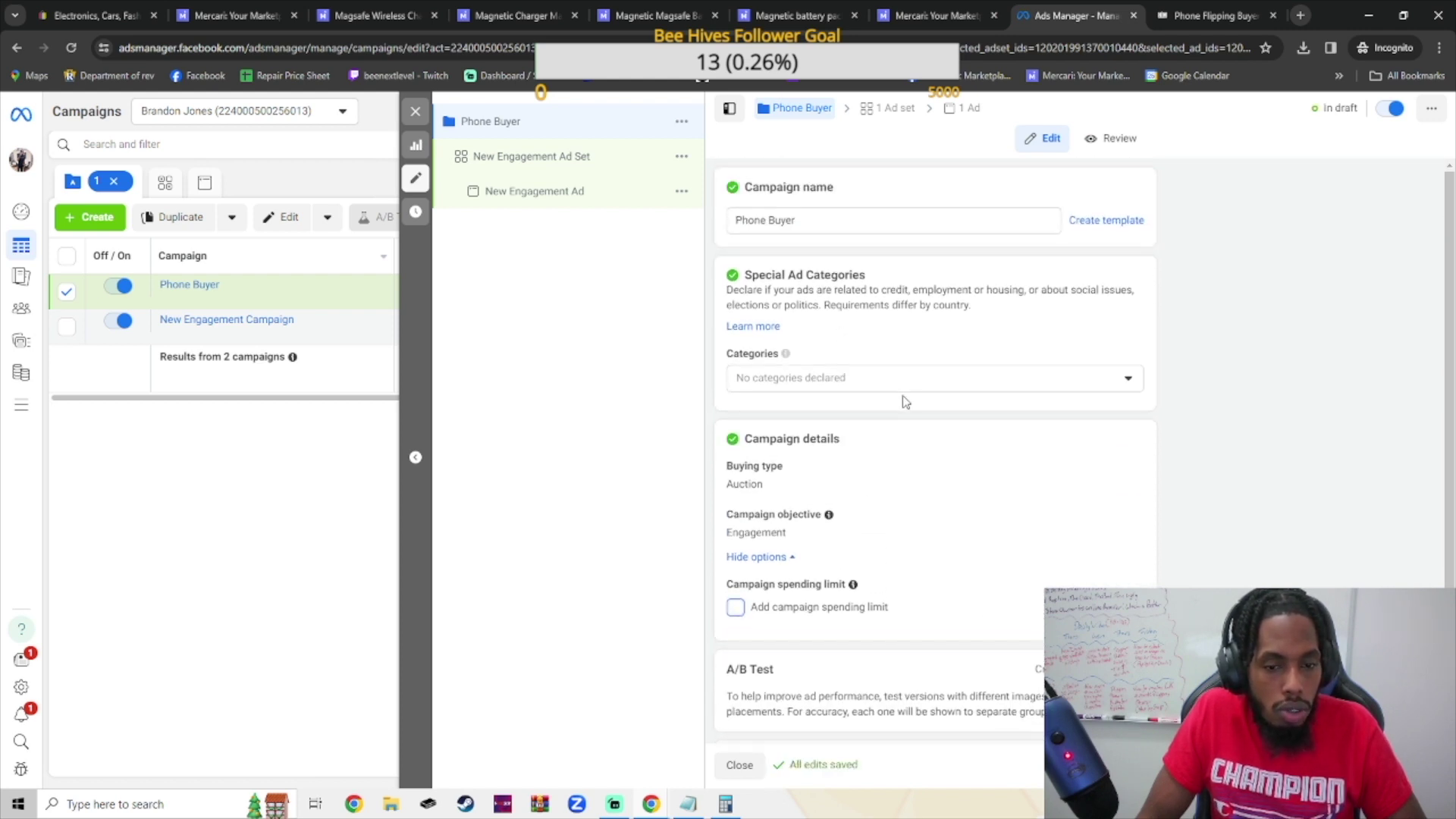
scroll(941, 391, down, 2)
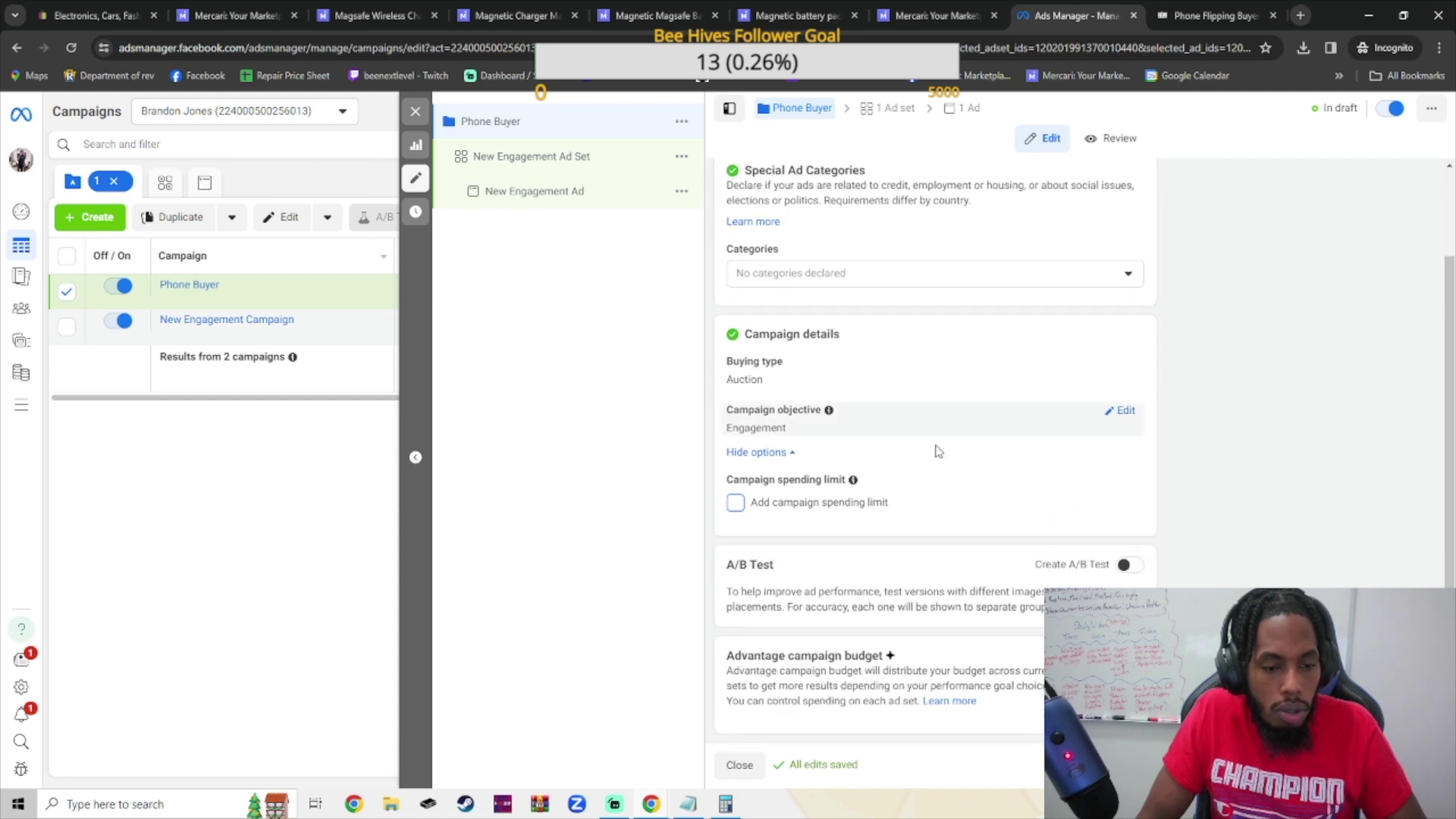
click(1126, 371)
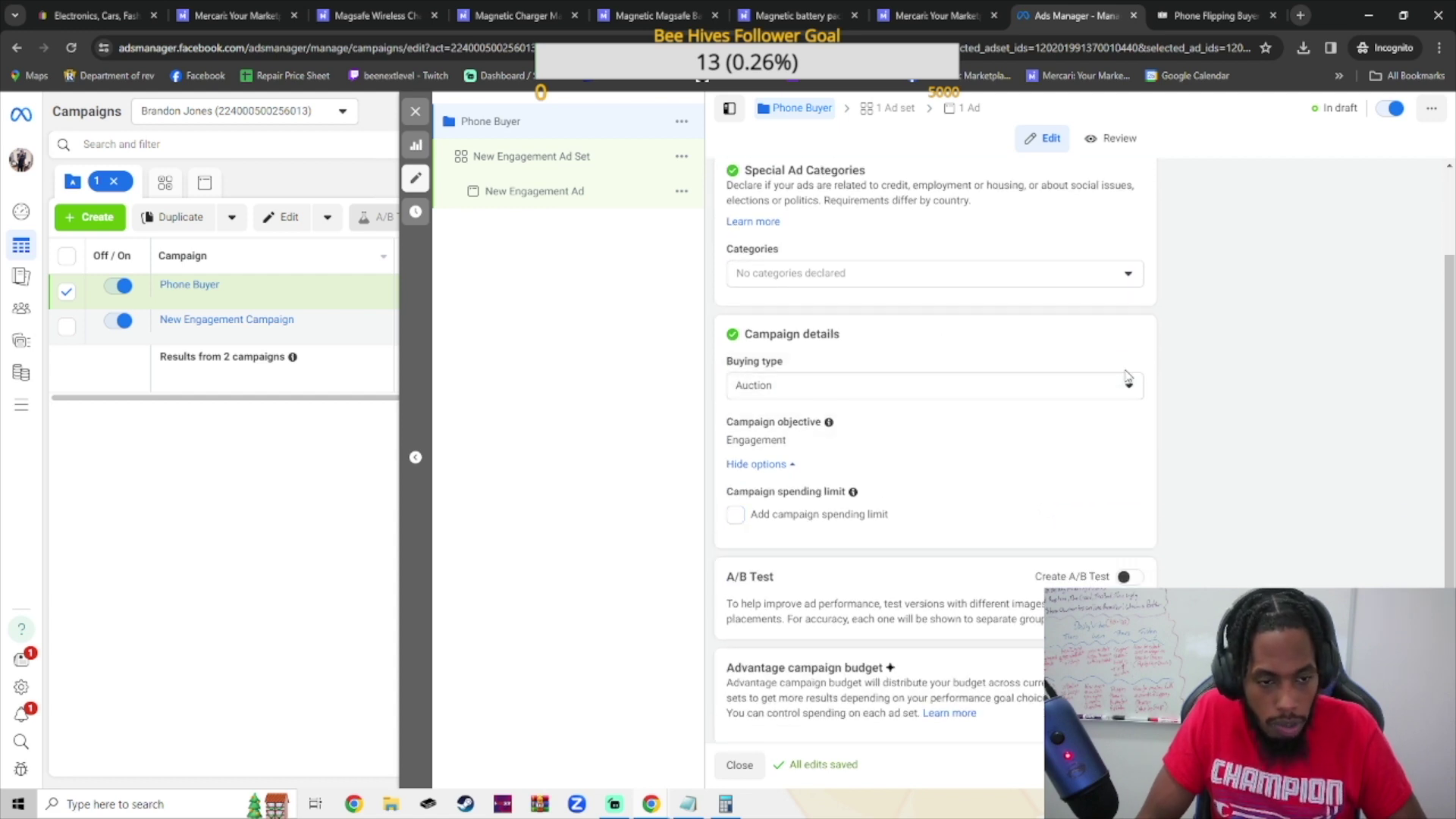
click(1123, 385)
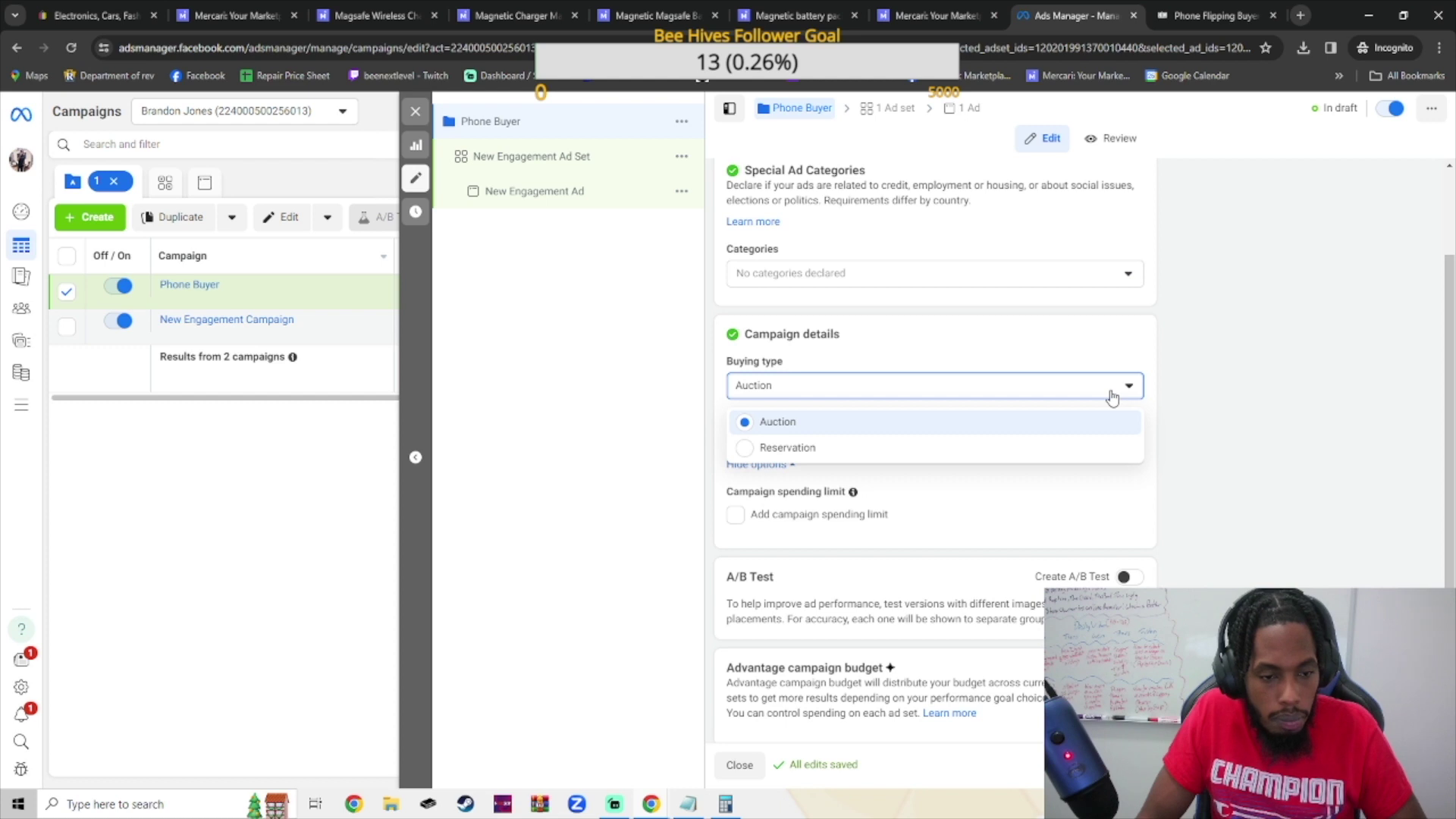
click(1113, 388)
click(1413, 764)
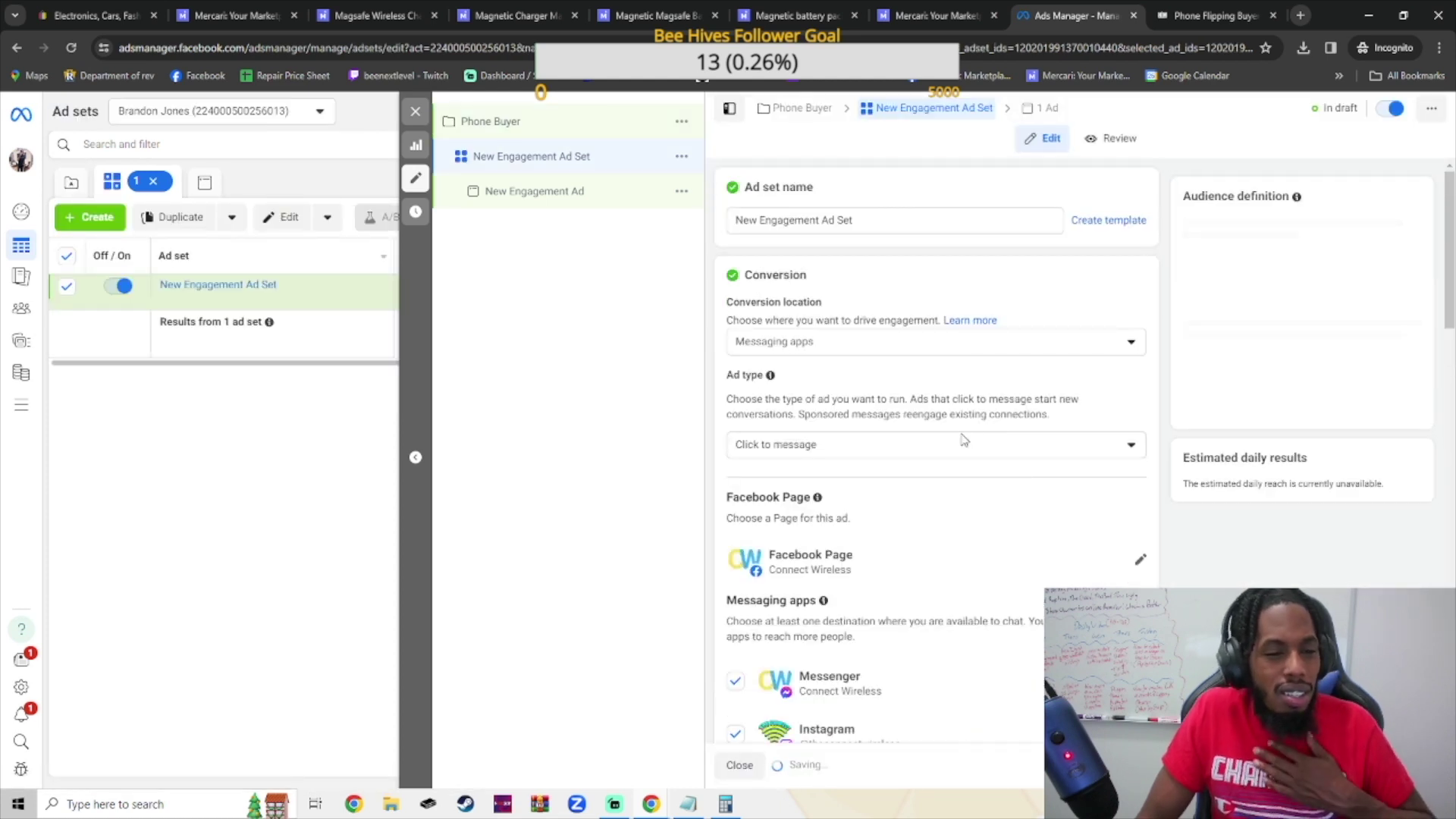
Set the ad set's daily budget to $5 in the budget and schedule section
scroll(952, 399, down, 10)
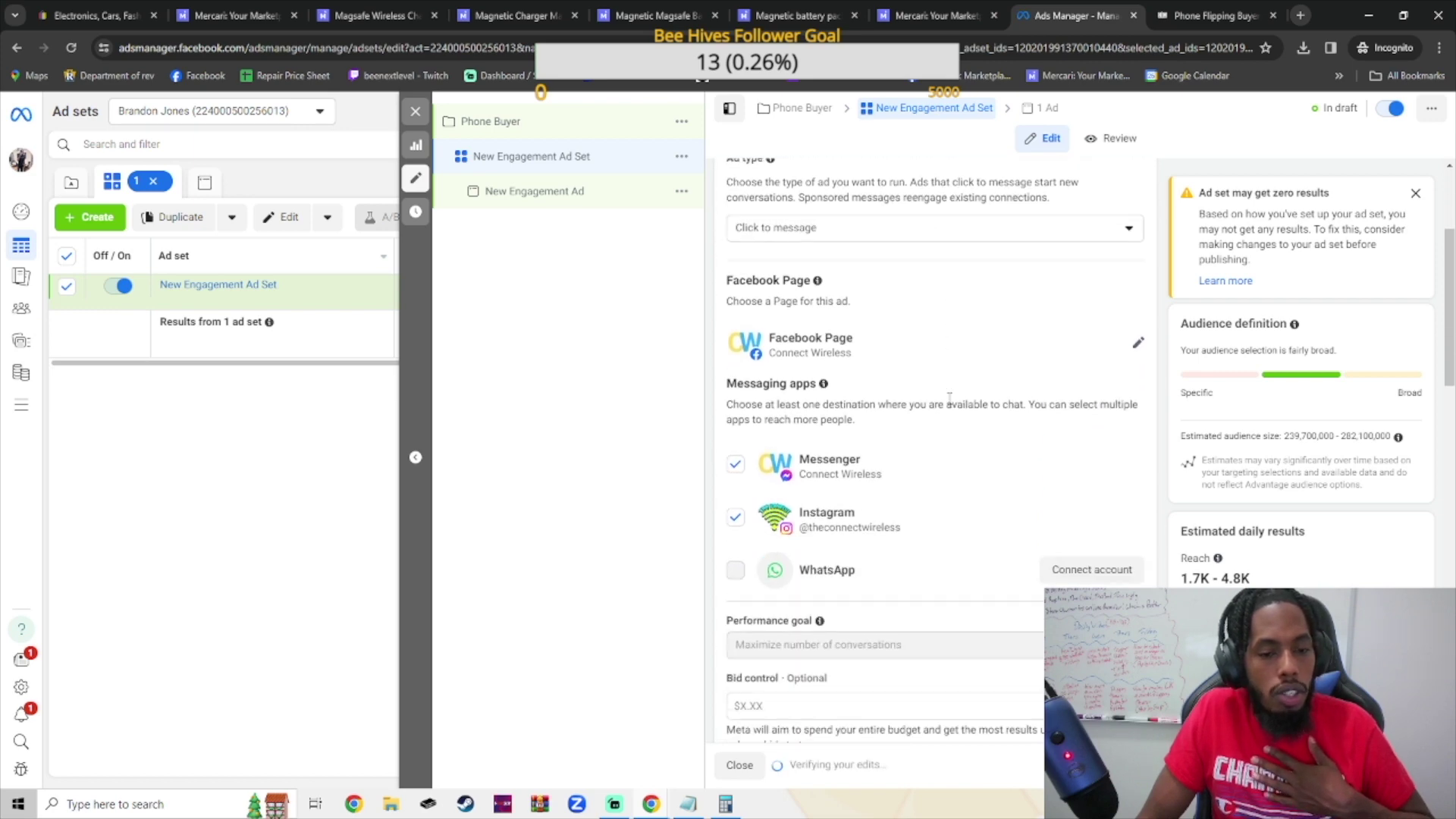
scroll(948, 404, down, 3)
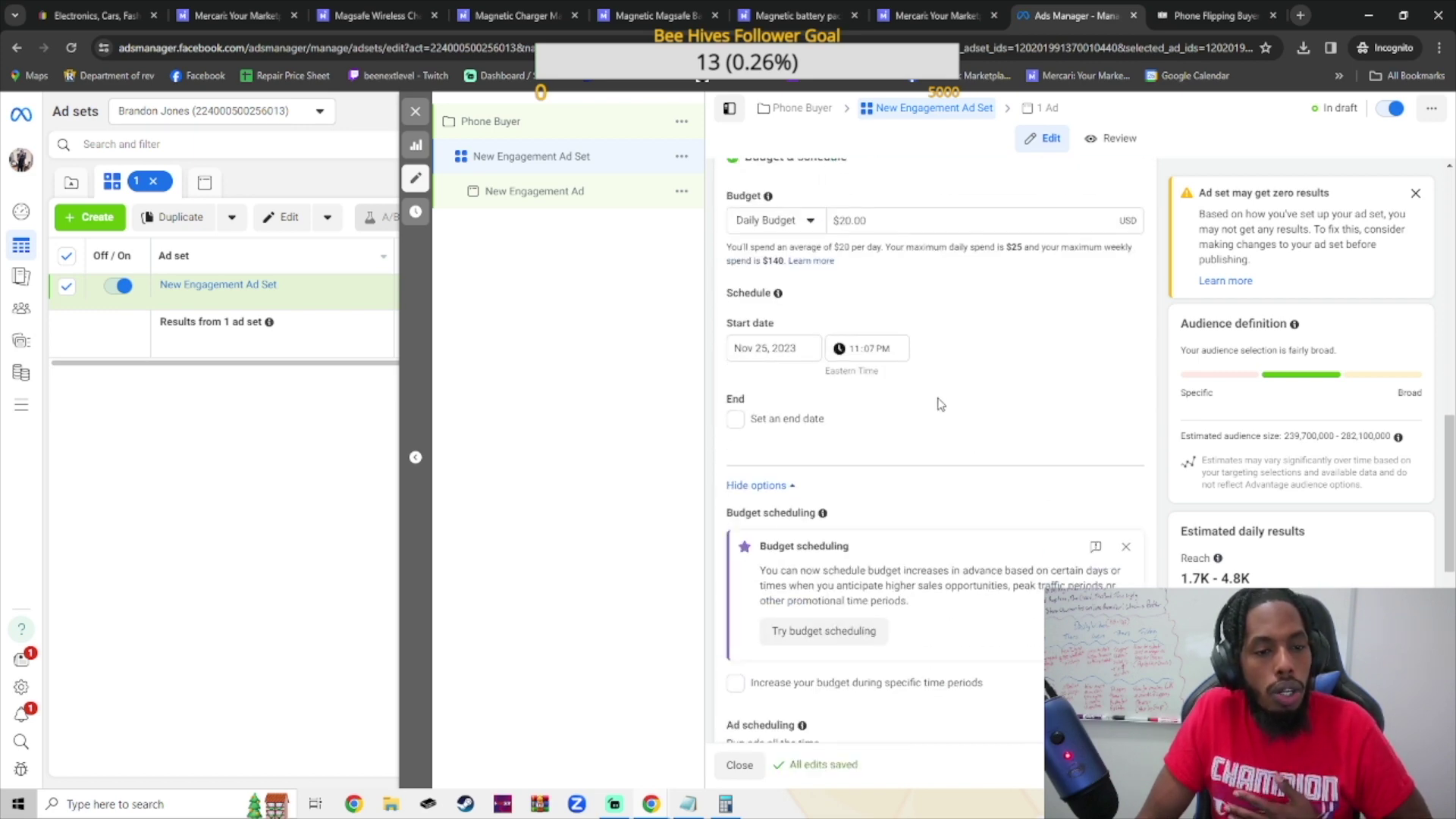
scroll(941, 404, up, 2)
double_click(877, 373)
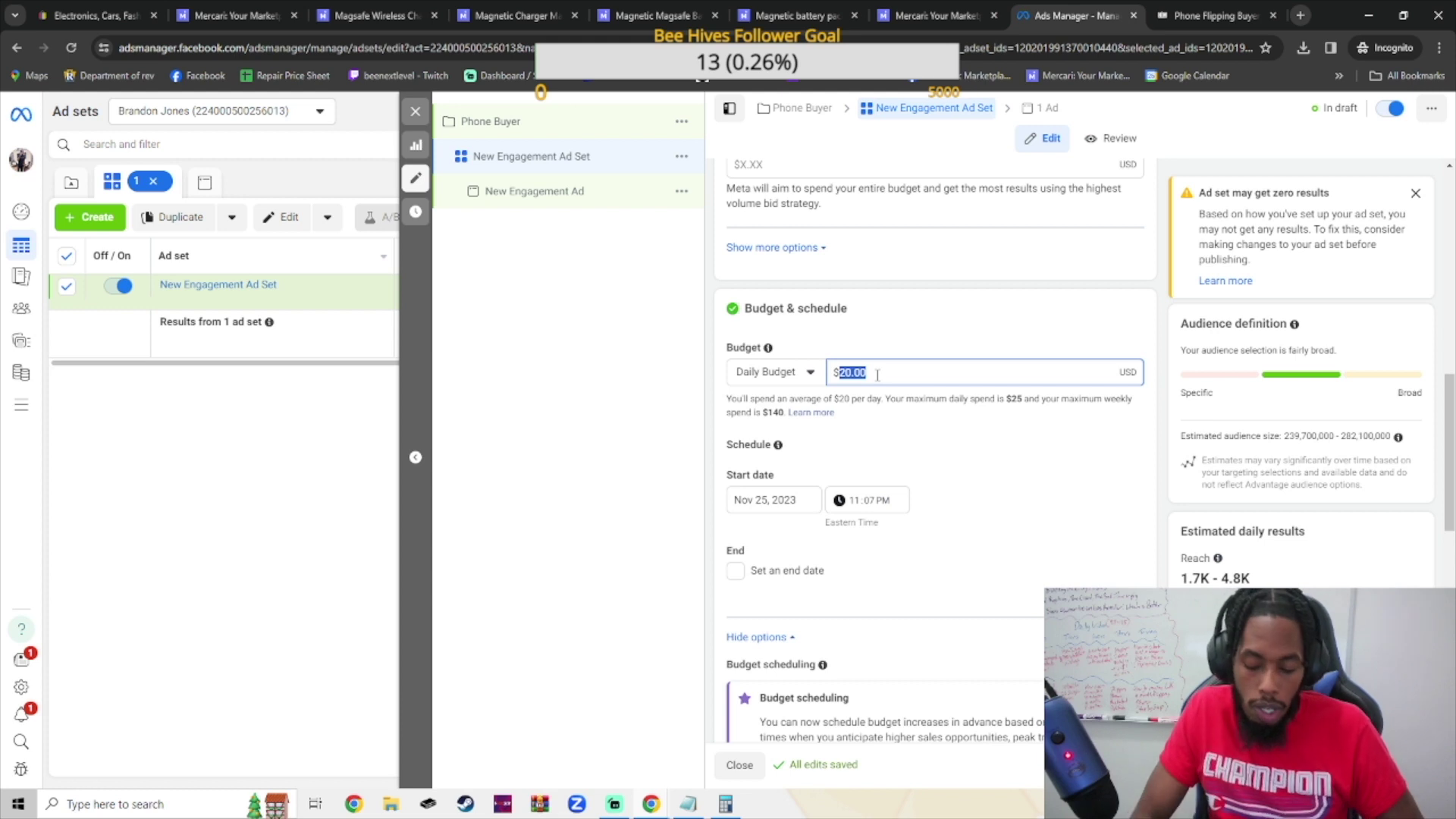
text(5)
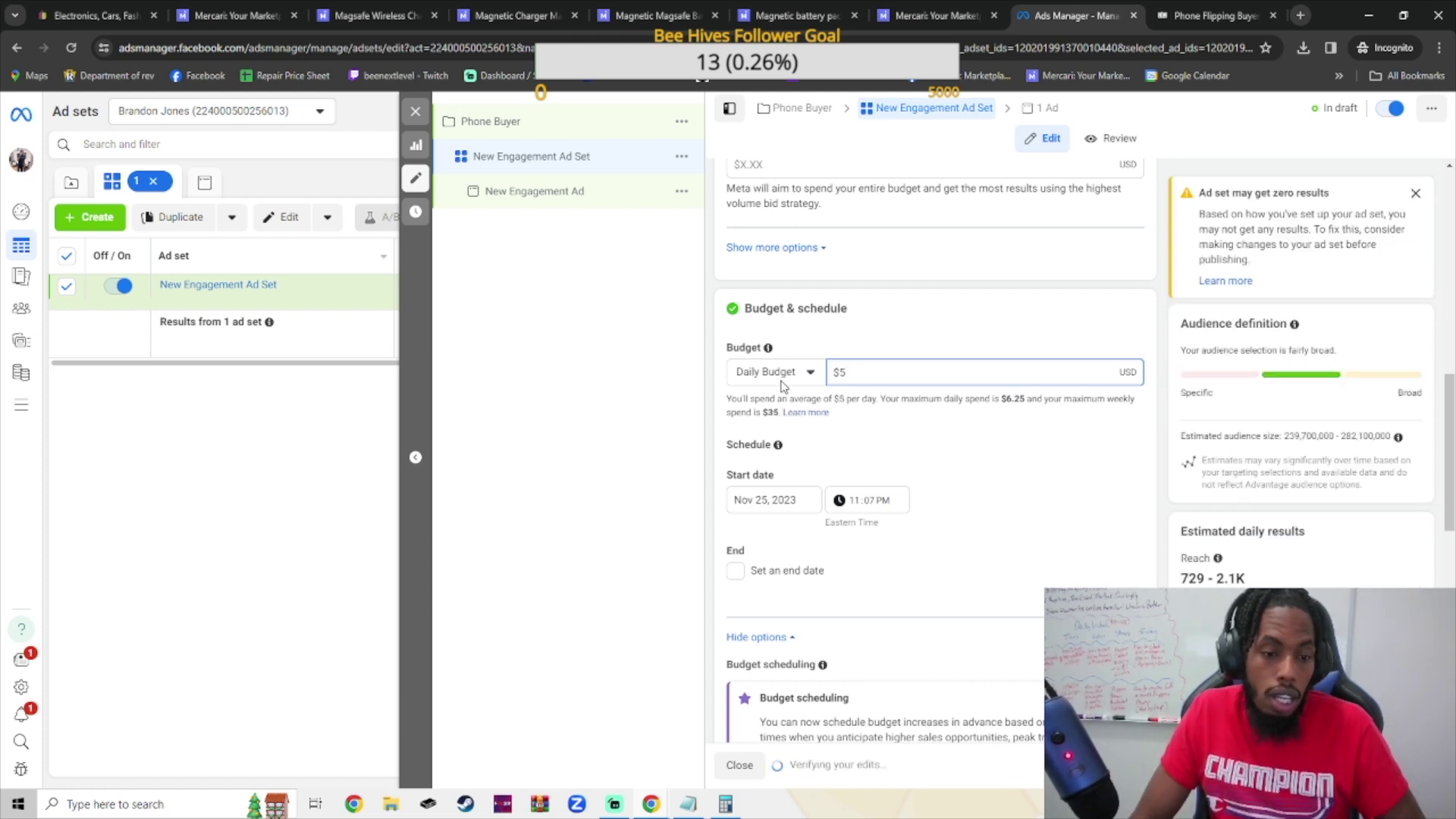
Try to switch the ad set to a lifetime budget of $5
click(770, 375)
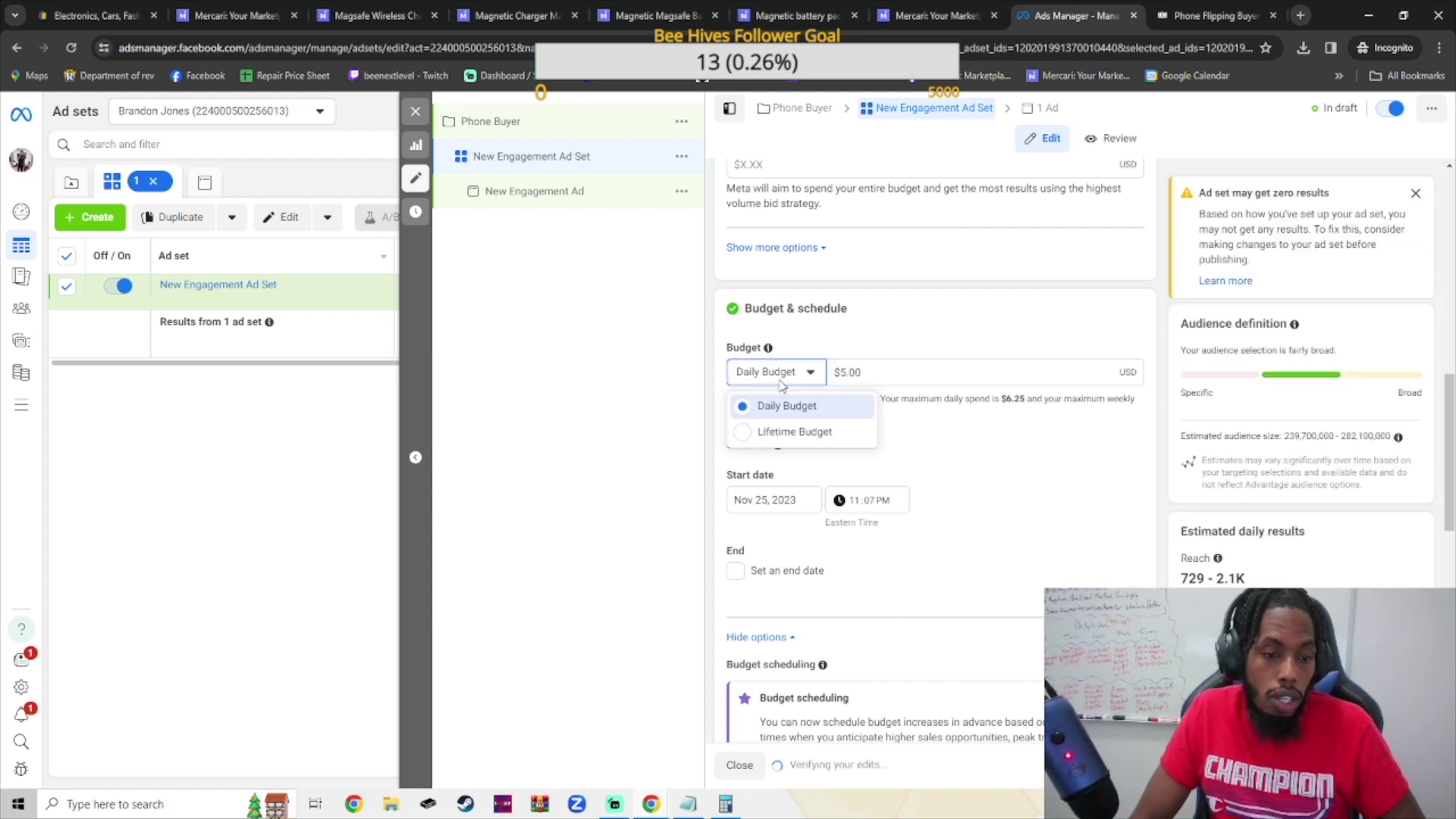
click(781, 431)
triple_click(893, 374)
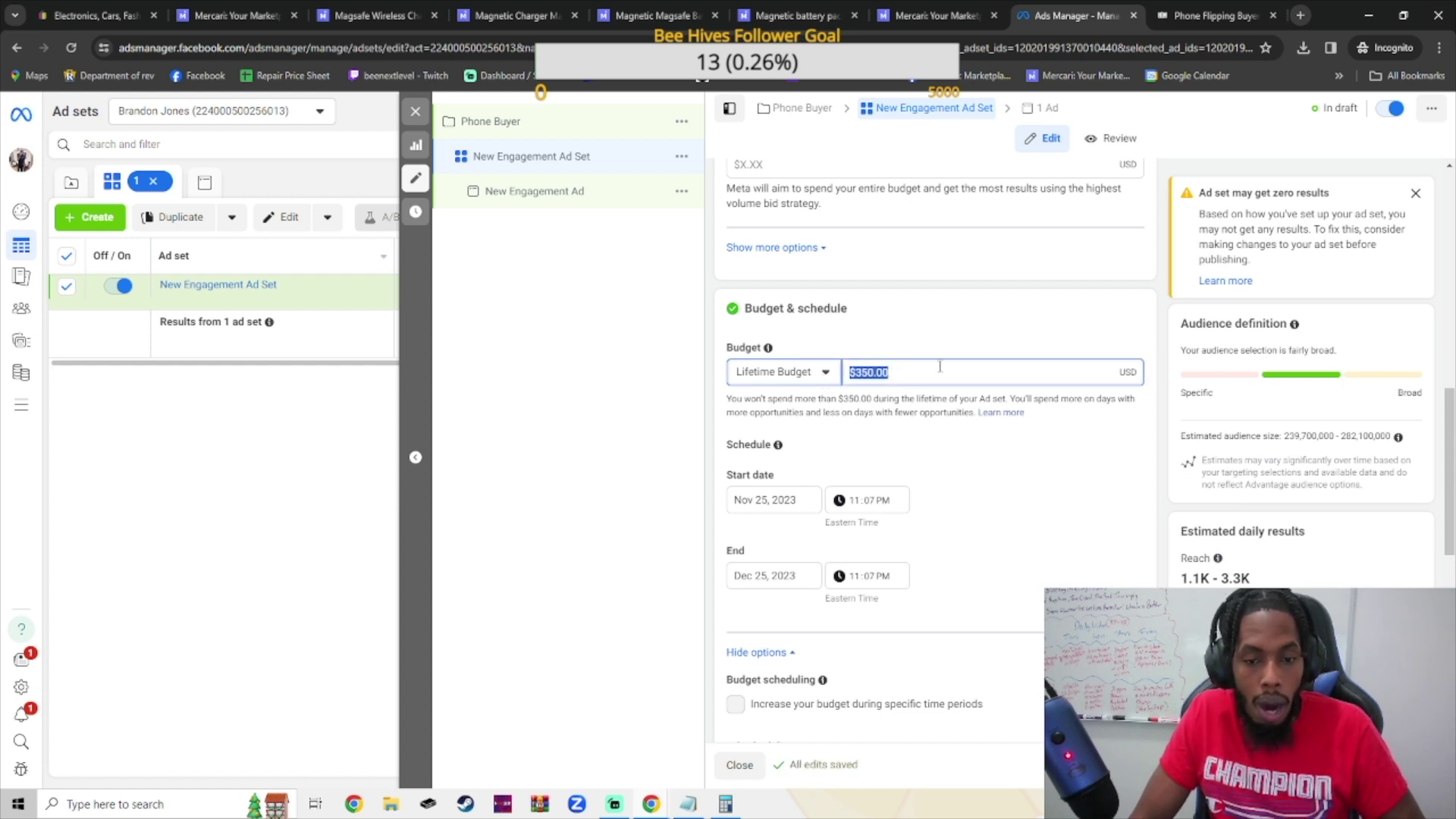
text(5)
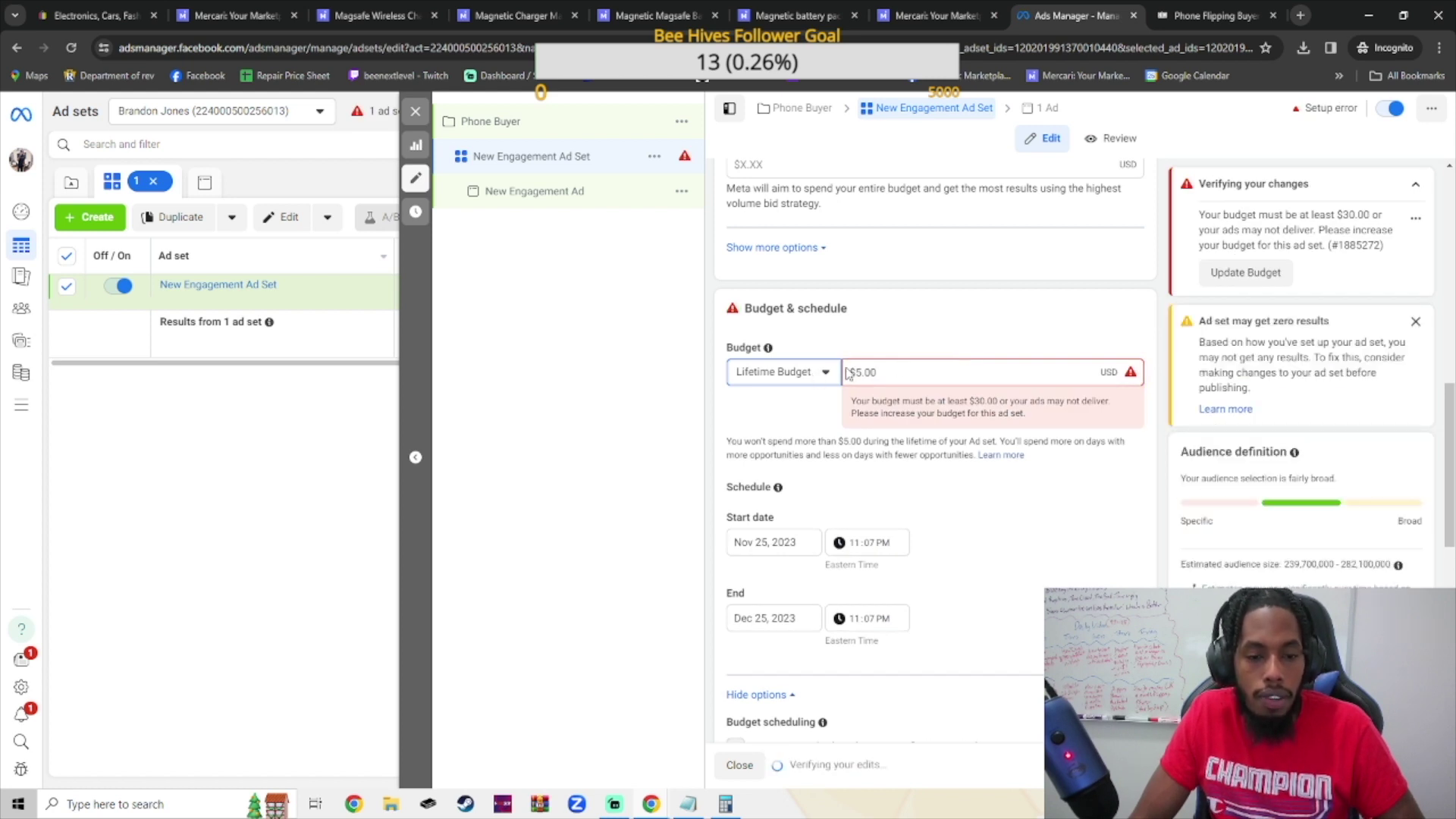
Change the ad set's budget back to a daily budget of $5, keeping the Dec 25, 2023 end date
click(807, 373)
click(806, 375)
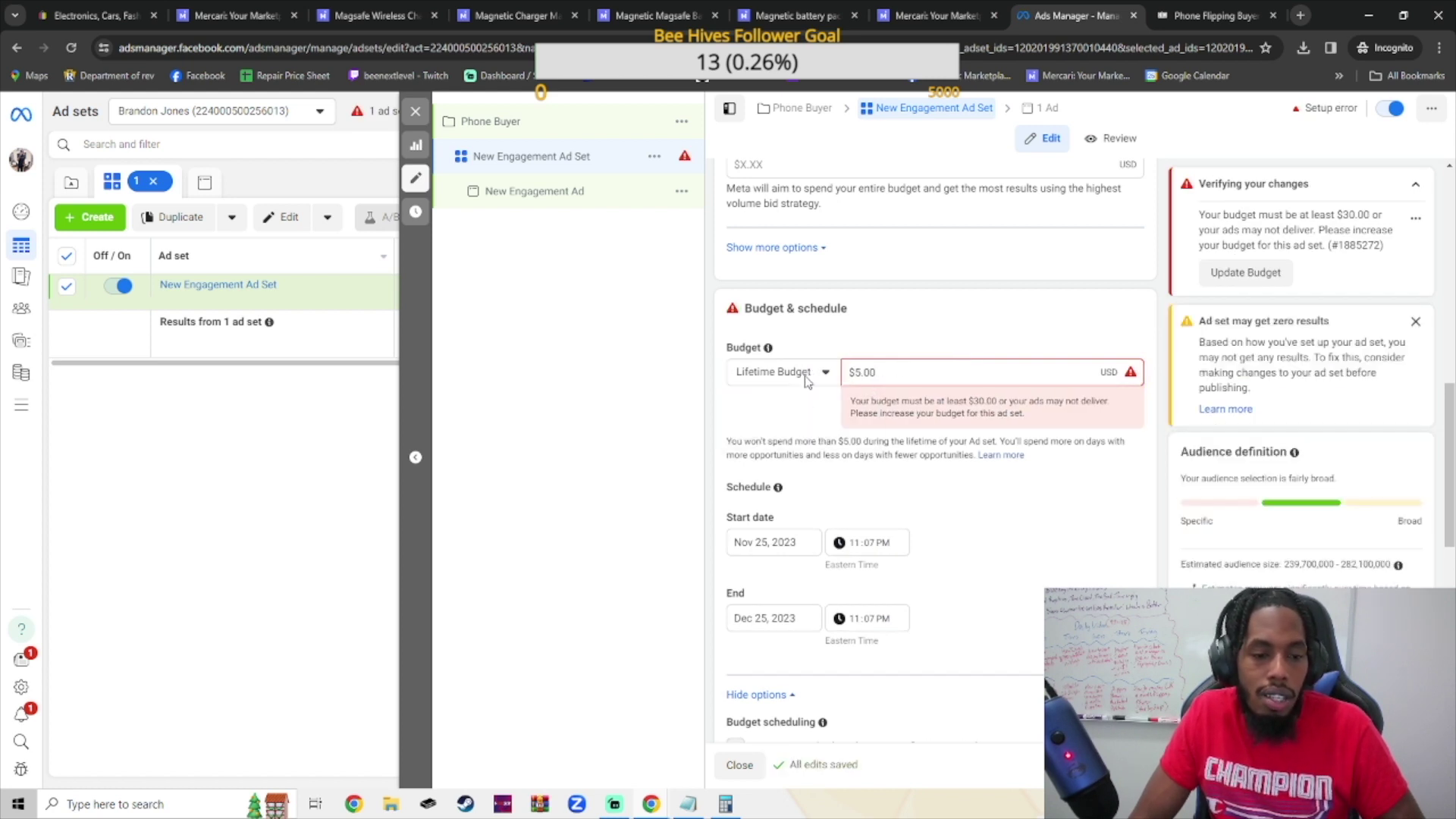
click(806, 375)
click(804, 408)
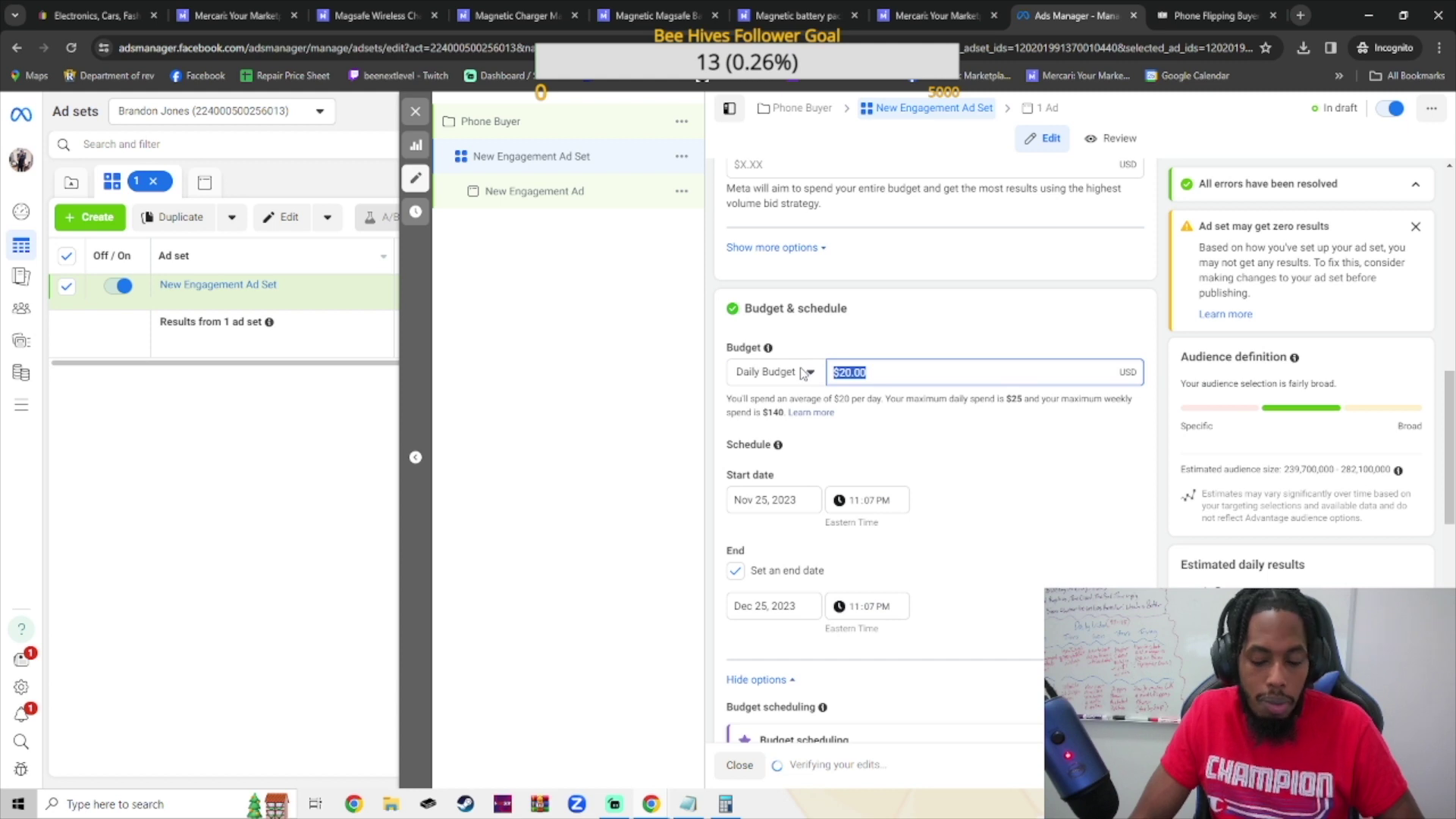
text(5)
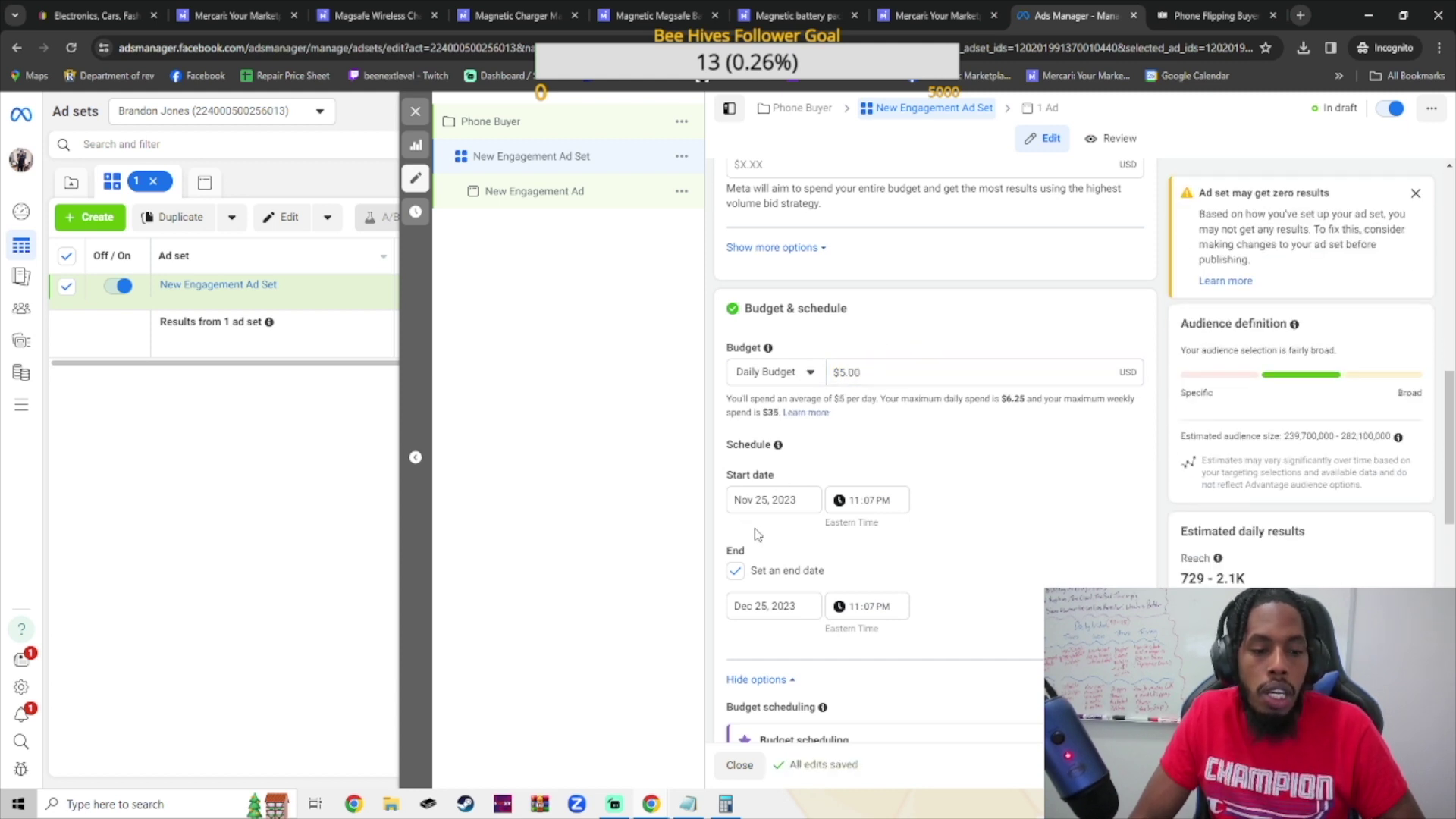
click(771, 609)
click(966, 513)
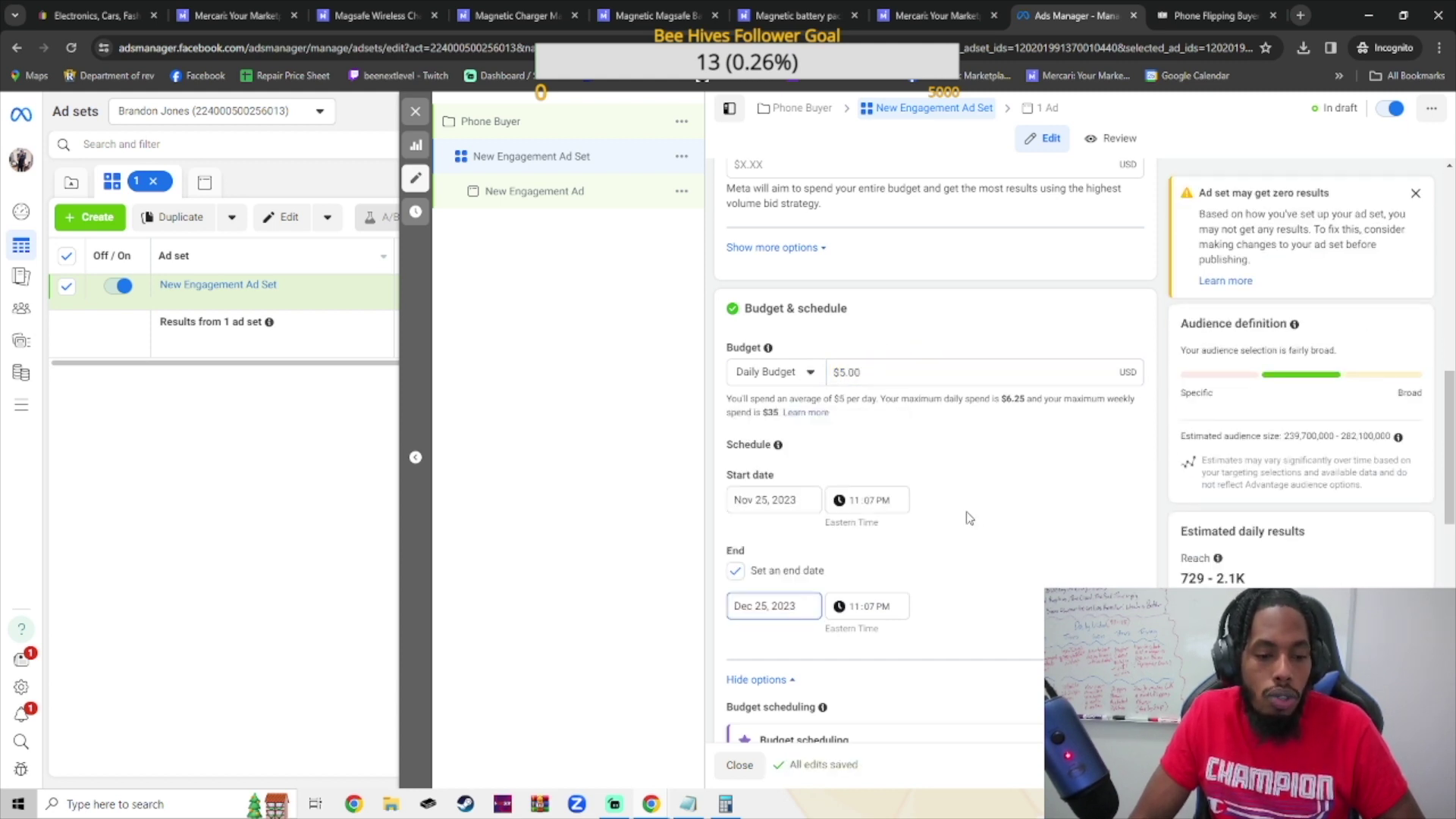
Schedule the ad set to start on Nov 26, 2023 and end on Nov 26, 2023
click(770, 507)
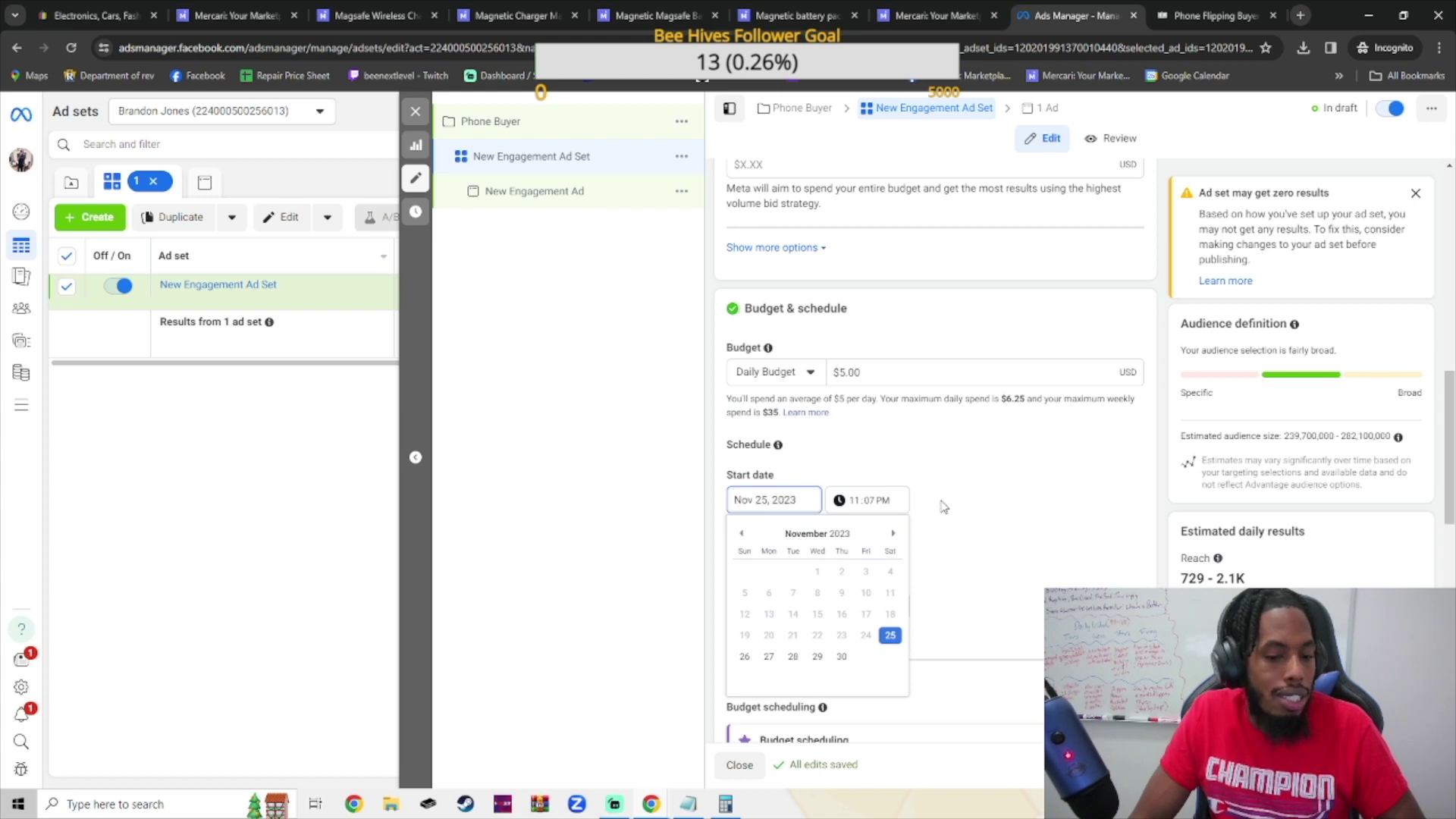
click(747, 656)
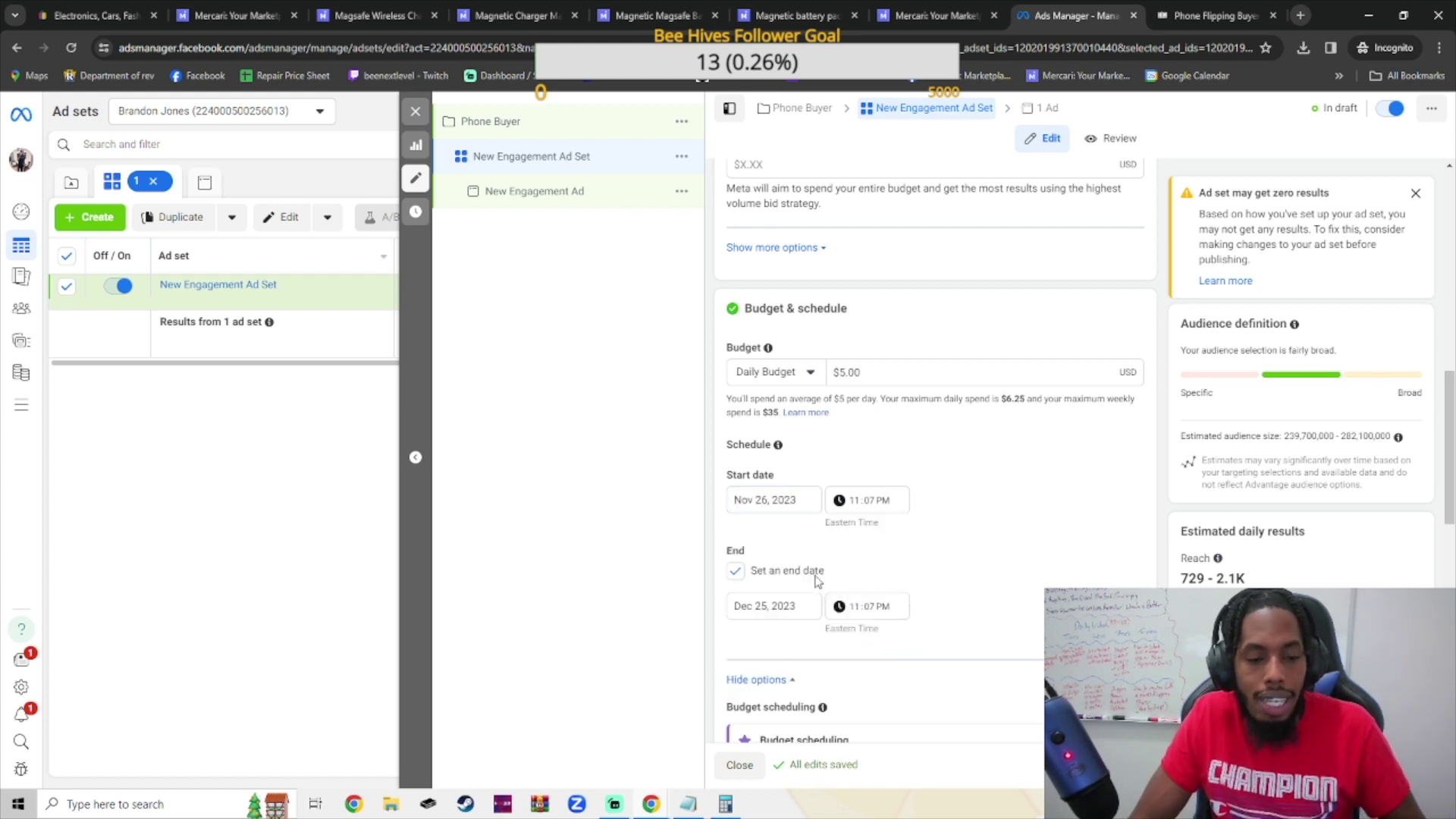
click(759, 608)
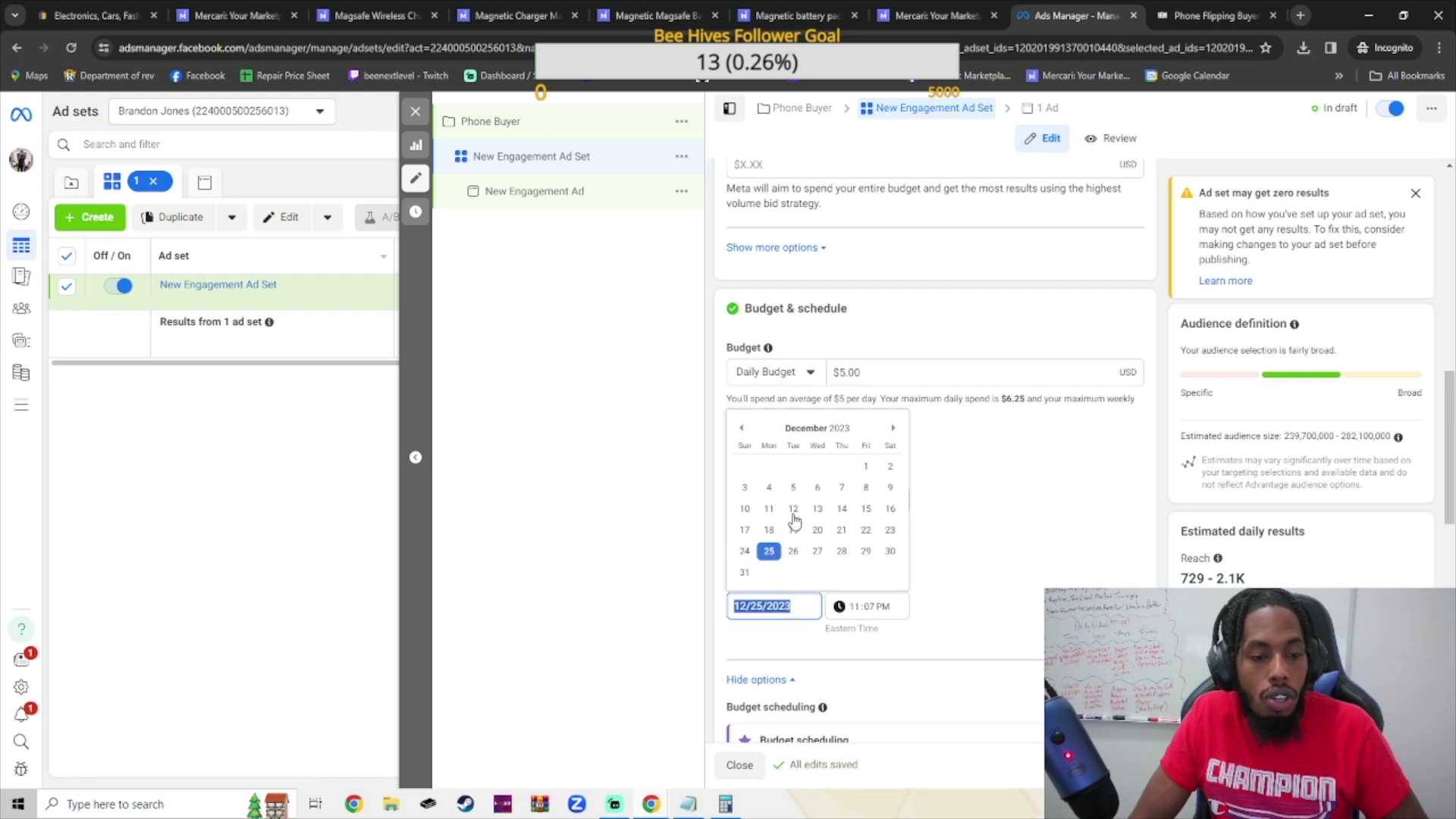
click(740, 430)
click(745, 551)
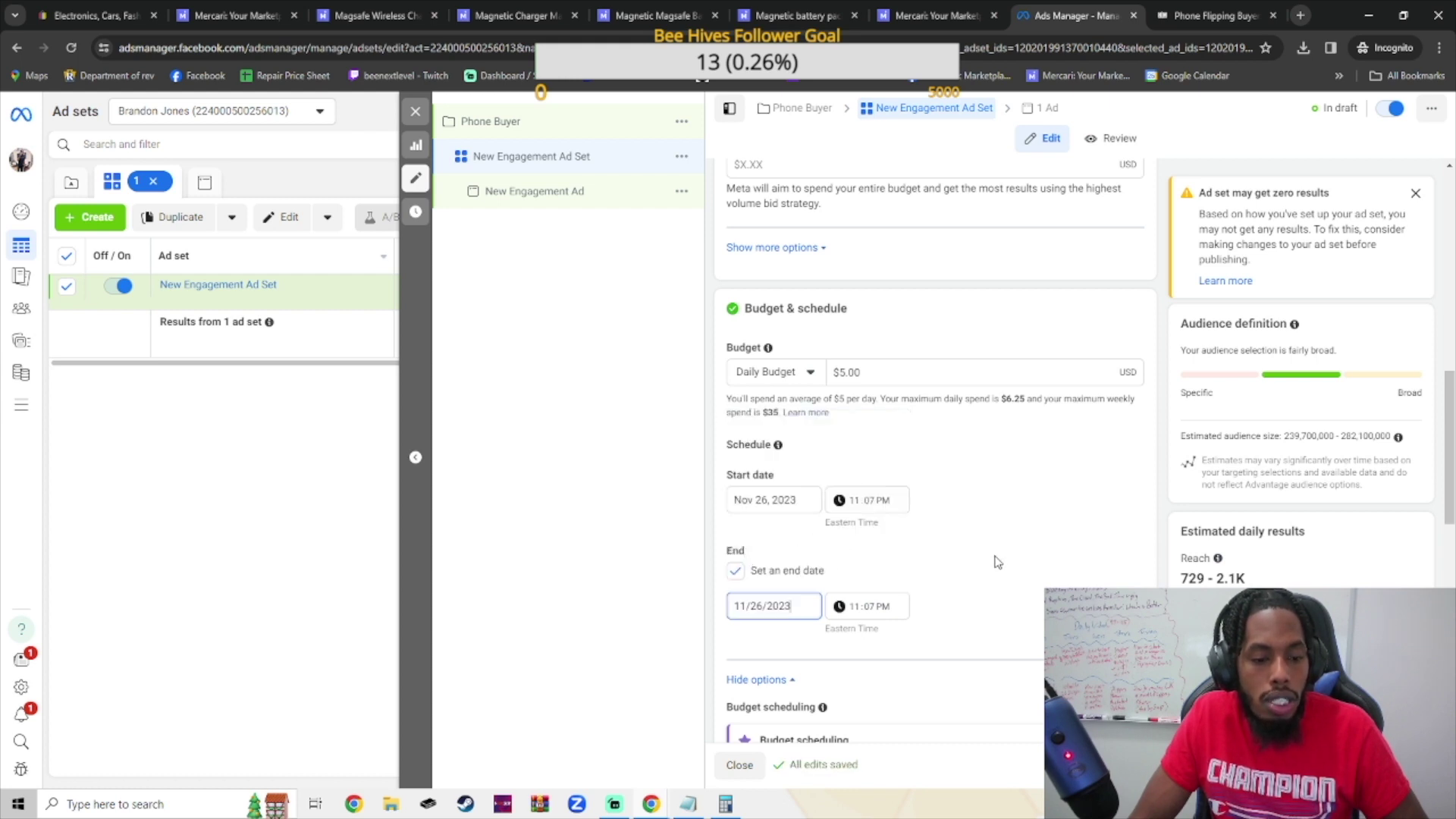
click(869, 503)
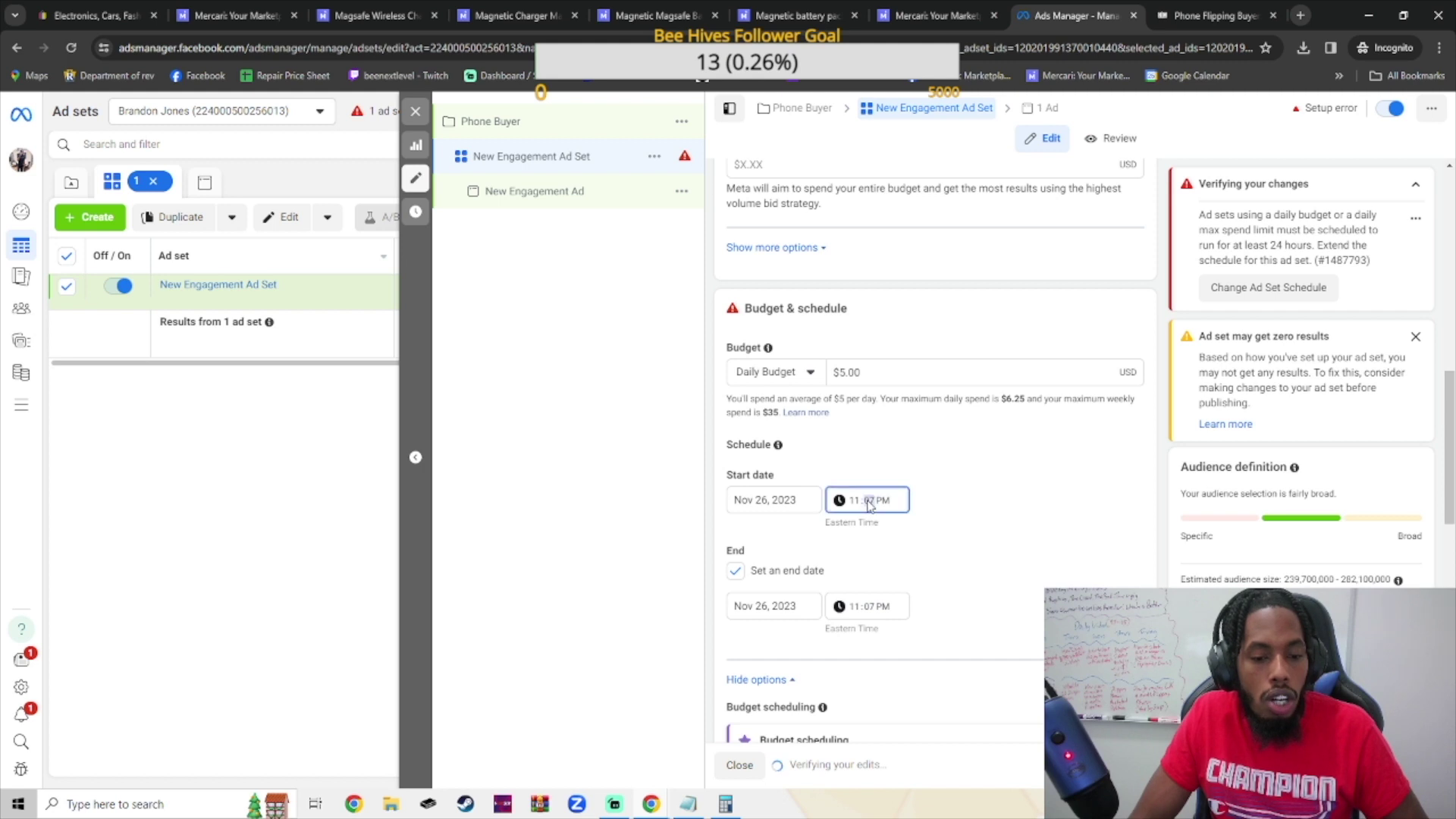
text(17)
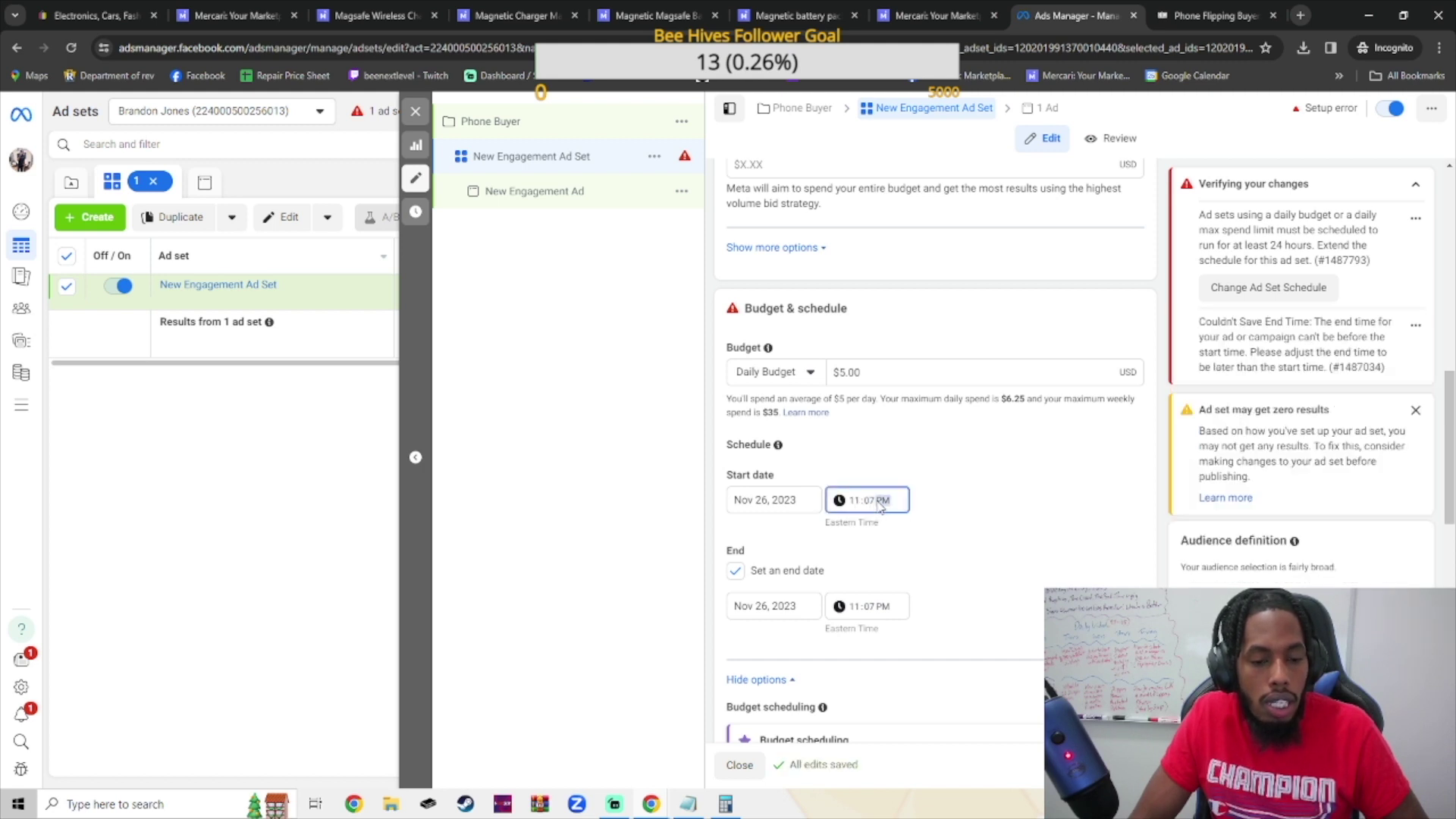
key(BackSpace)
key(BackSpace)
key(BackSpace)
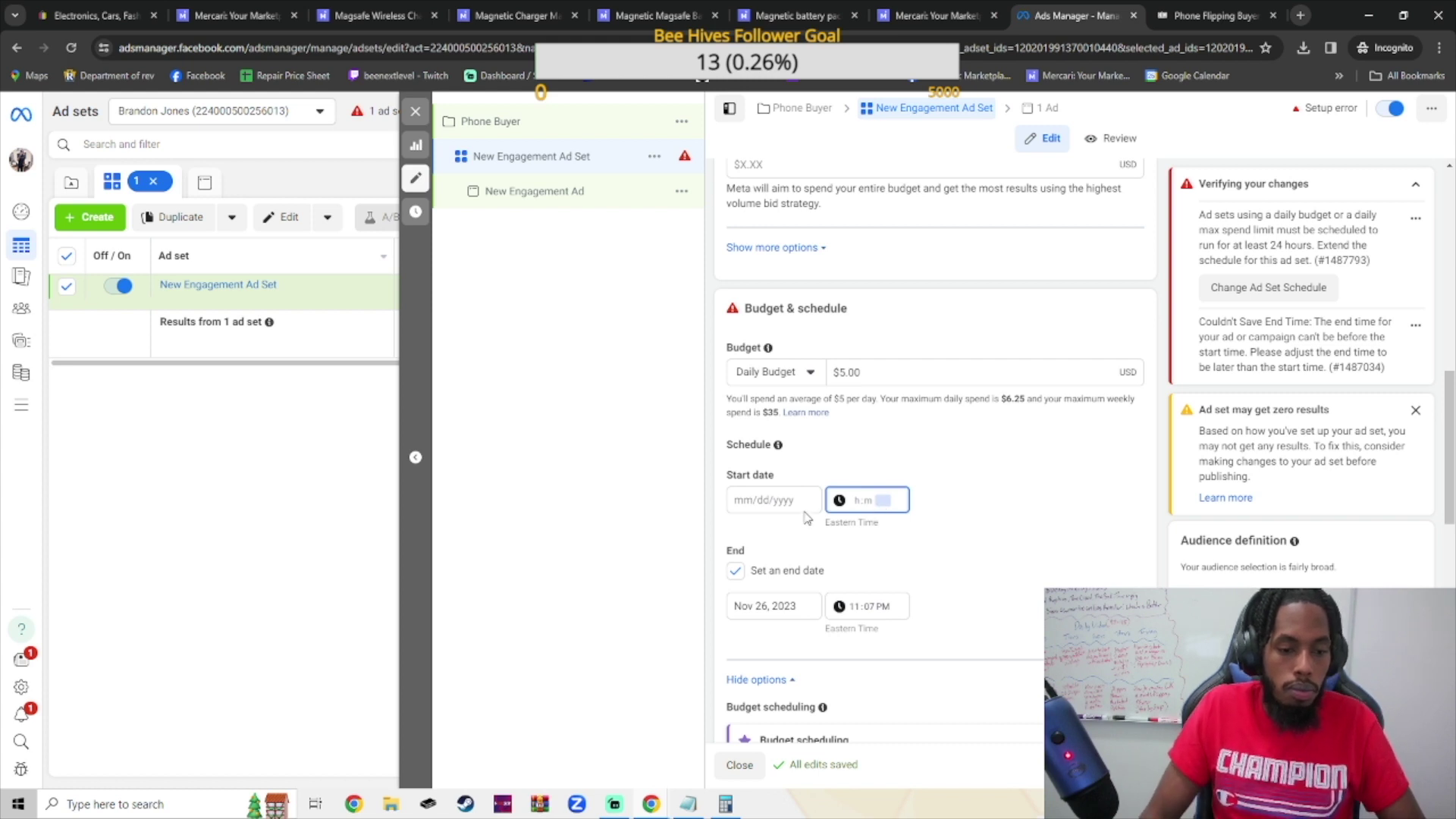
click(770, 502)
click(744, 657)
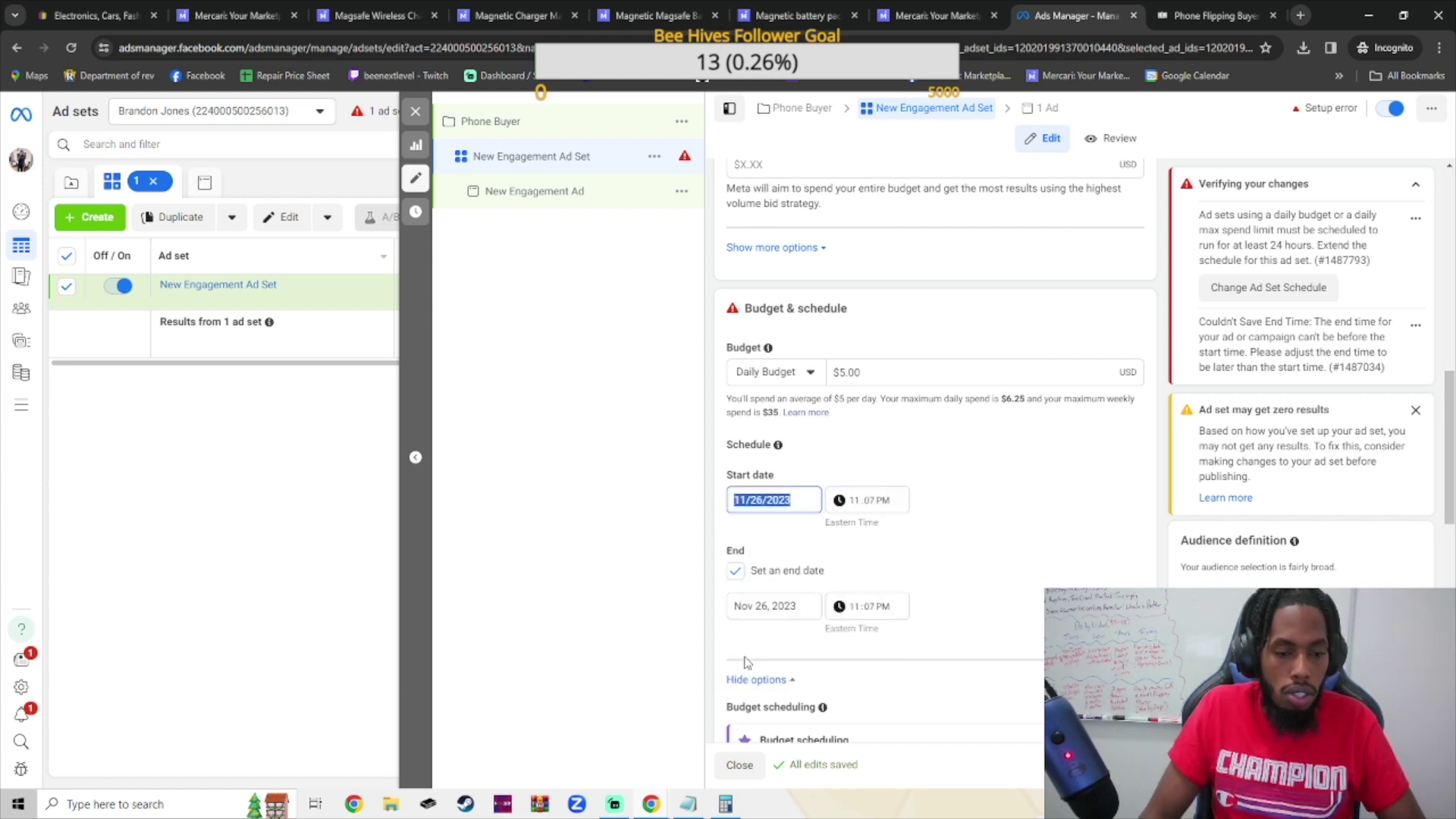
Set the ad set's start time on Nov 26, 2023 to 12:00 AM
click(842, 506)
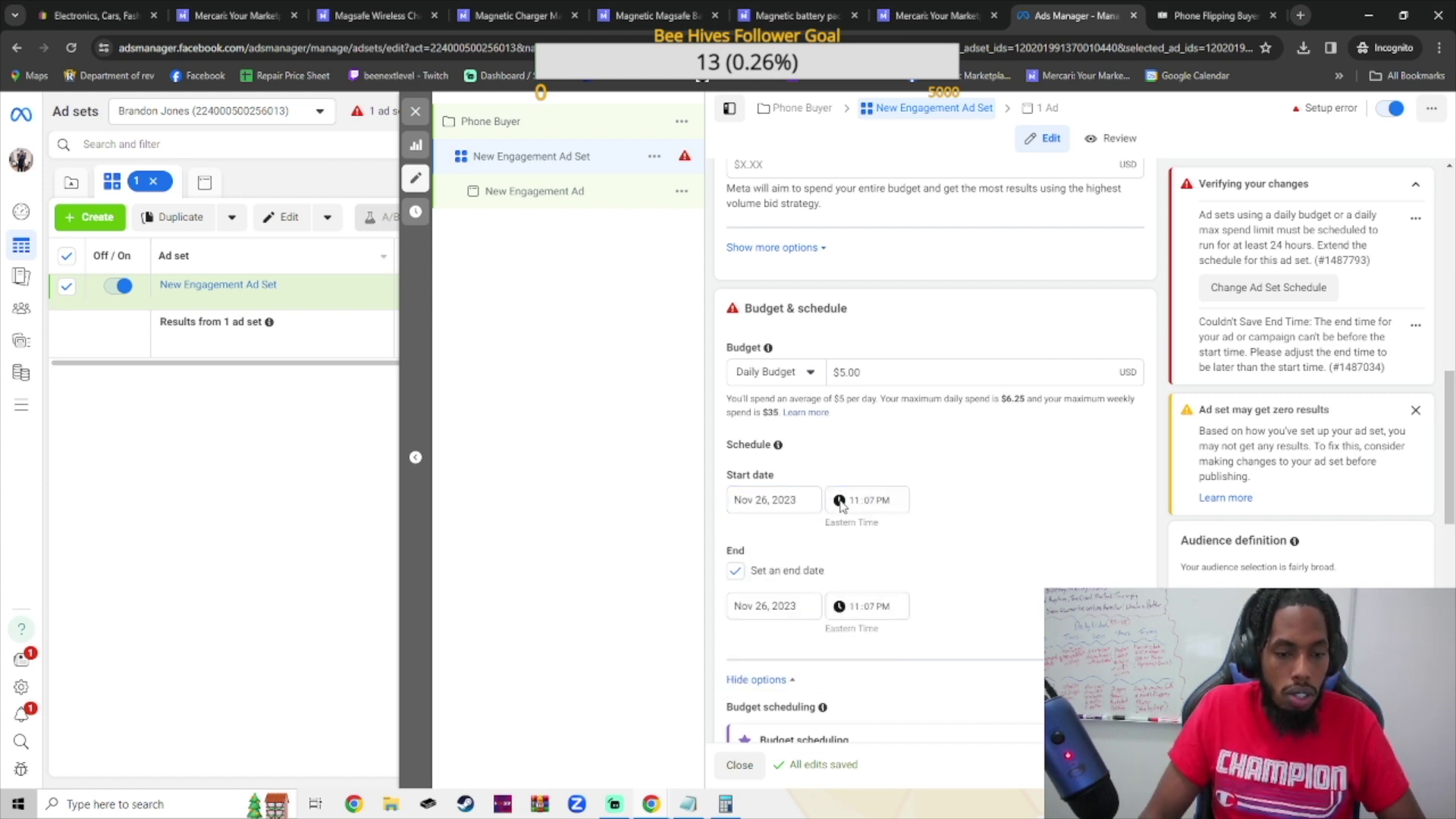
click(861, 505)
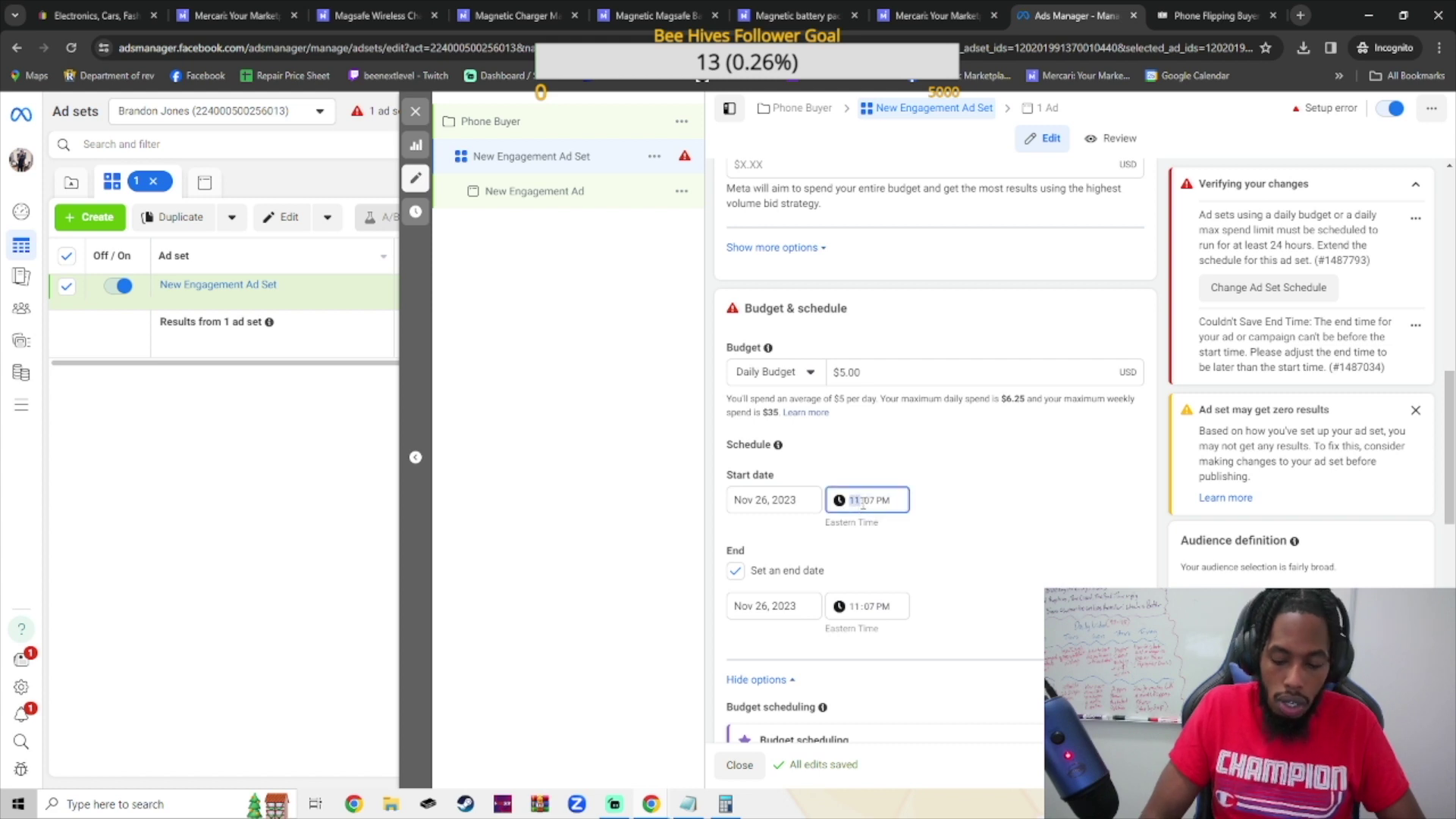
key(Up)
key(Right)
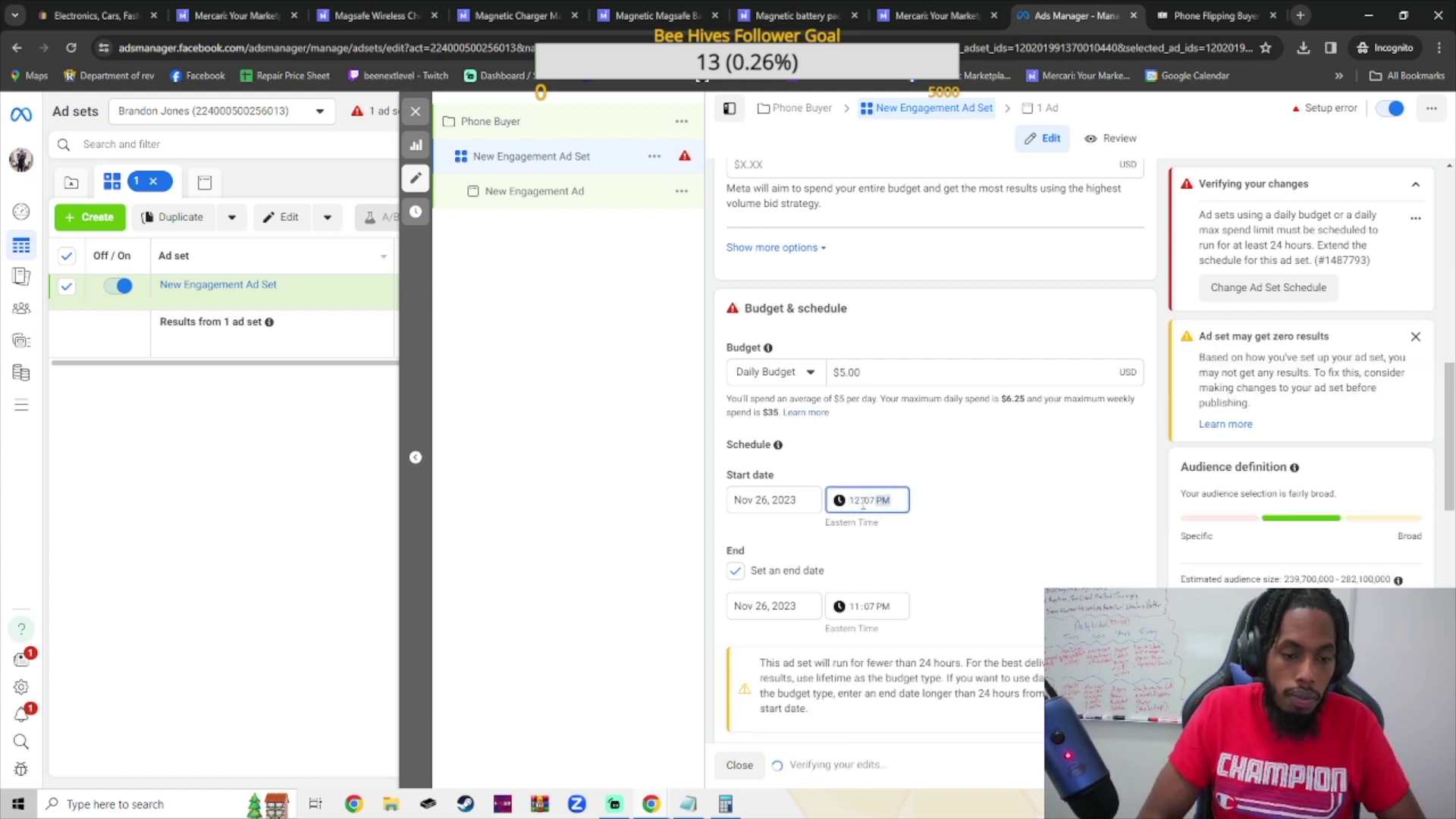
key(Right)
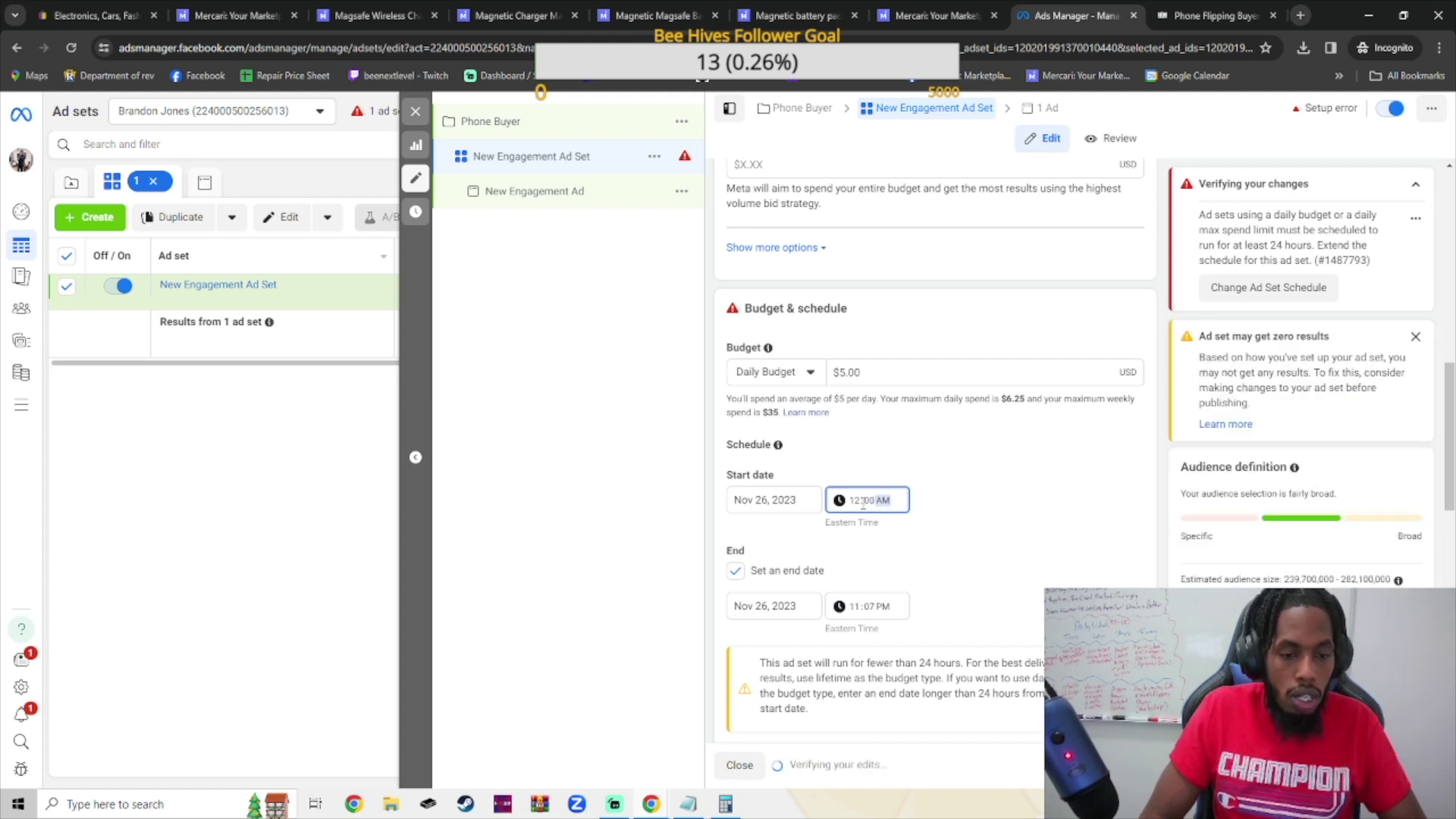
click(1005, 506)
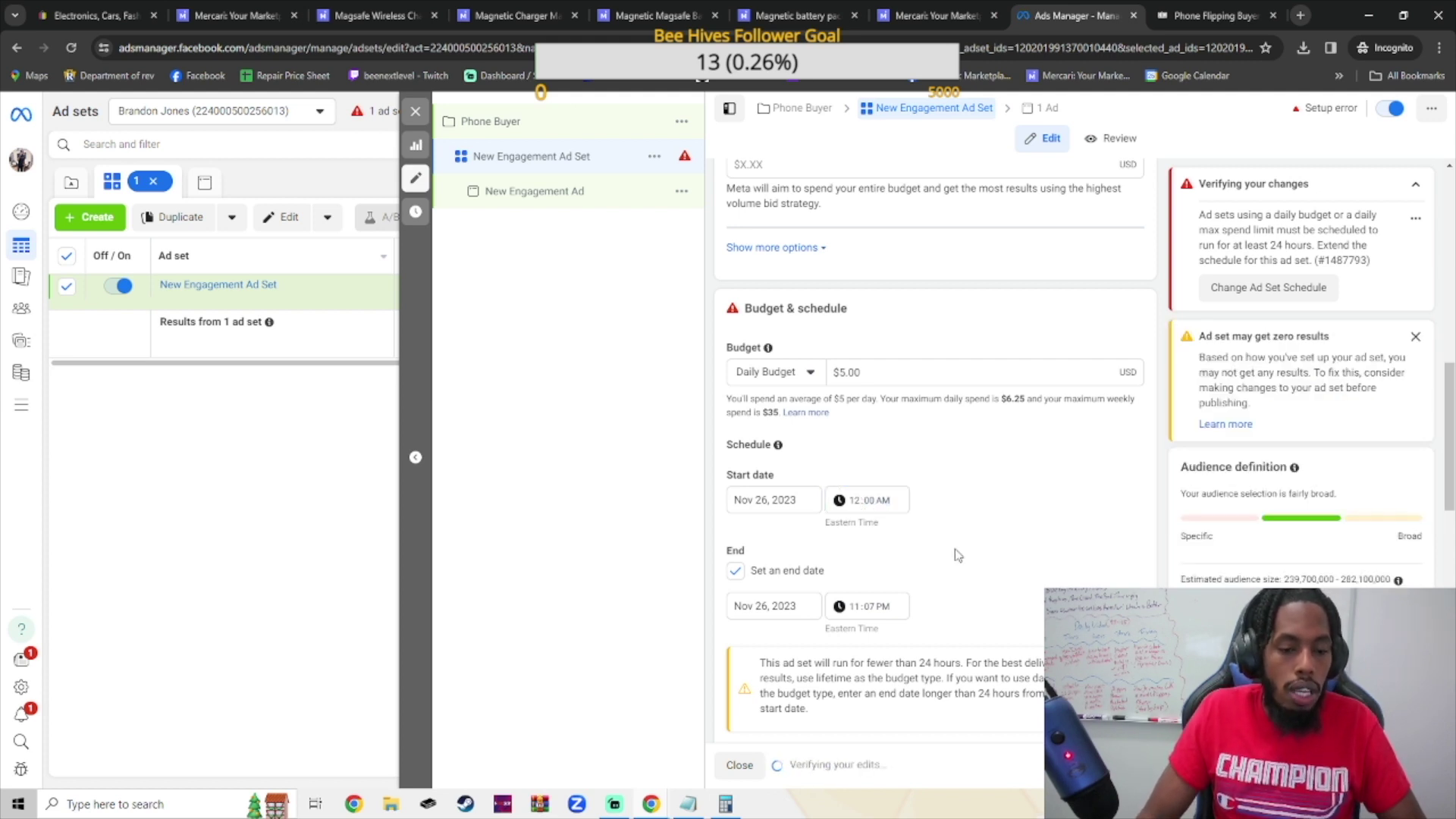
Set the ad set's end time to 11:00 PM
click(853, 610)
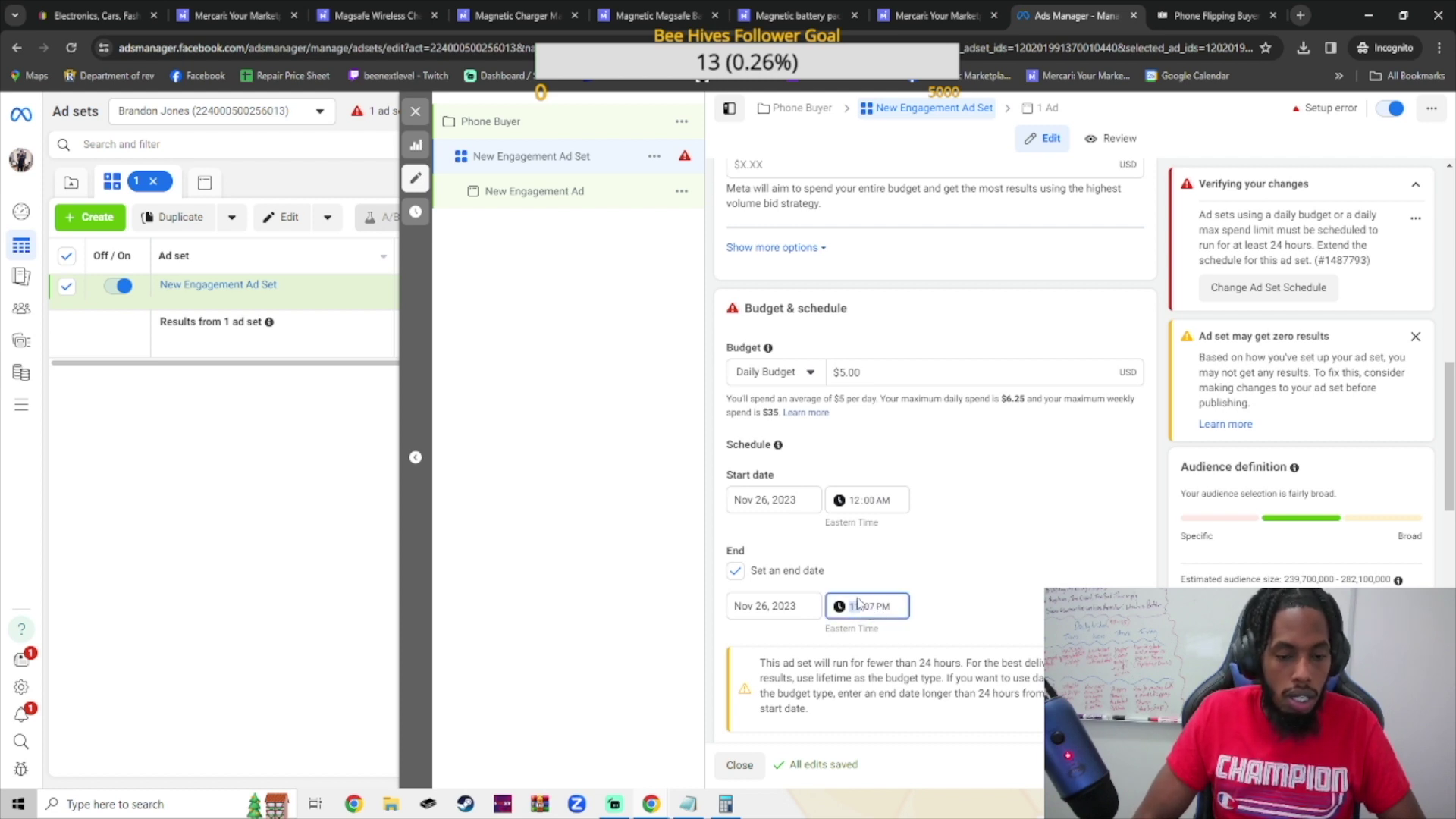
click(860, 604)
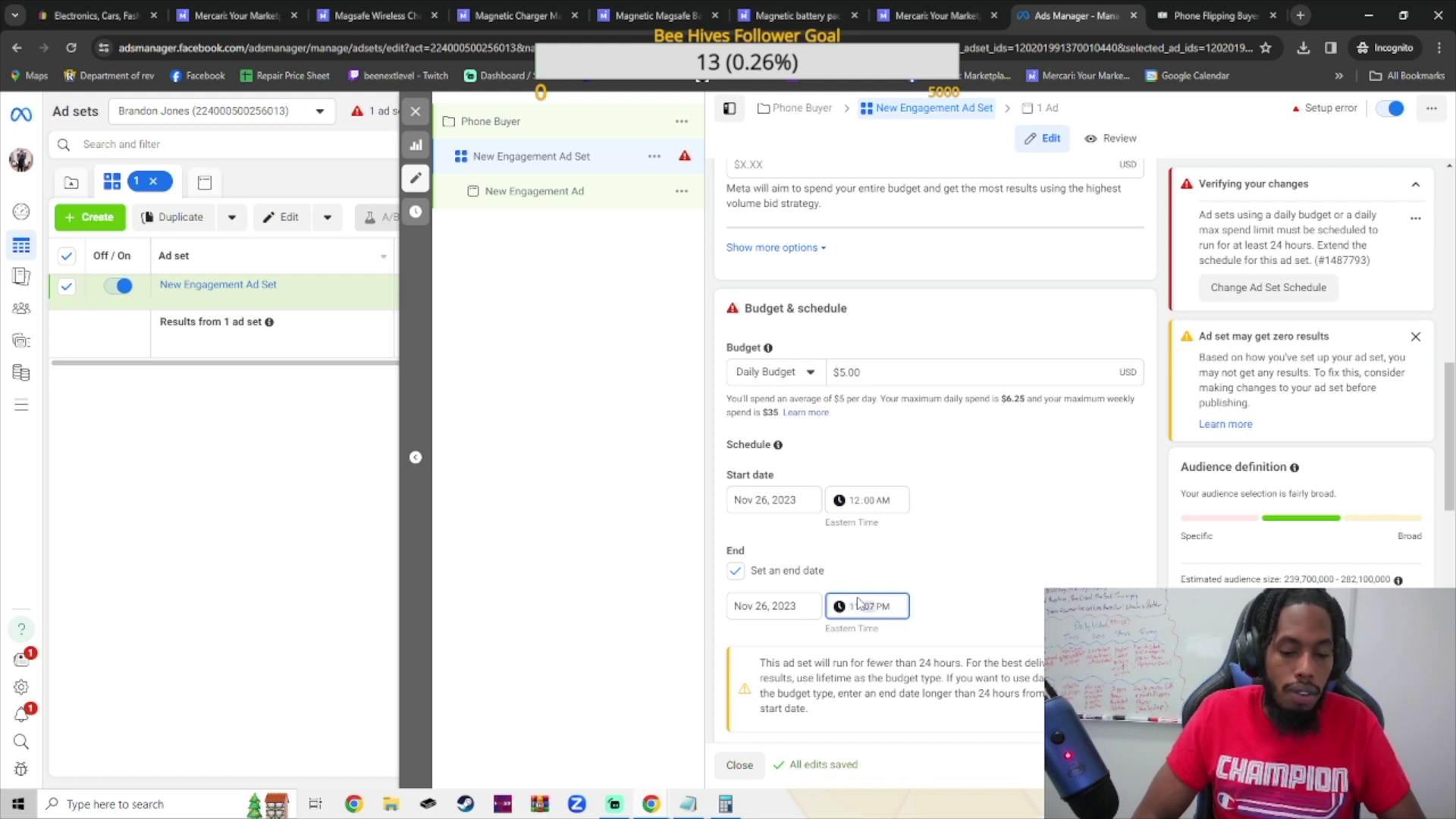
click(855, 645)
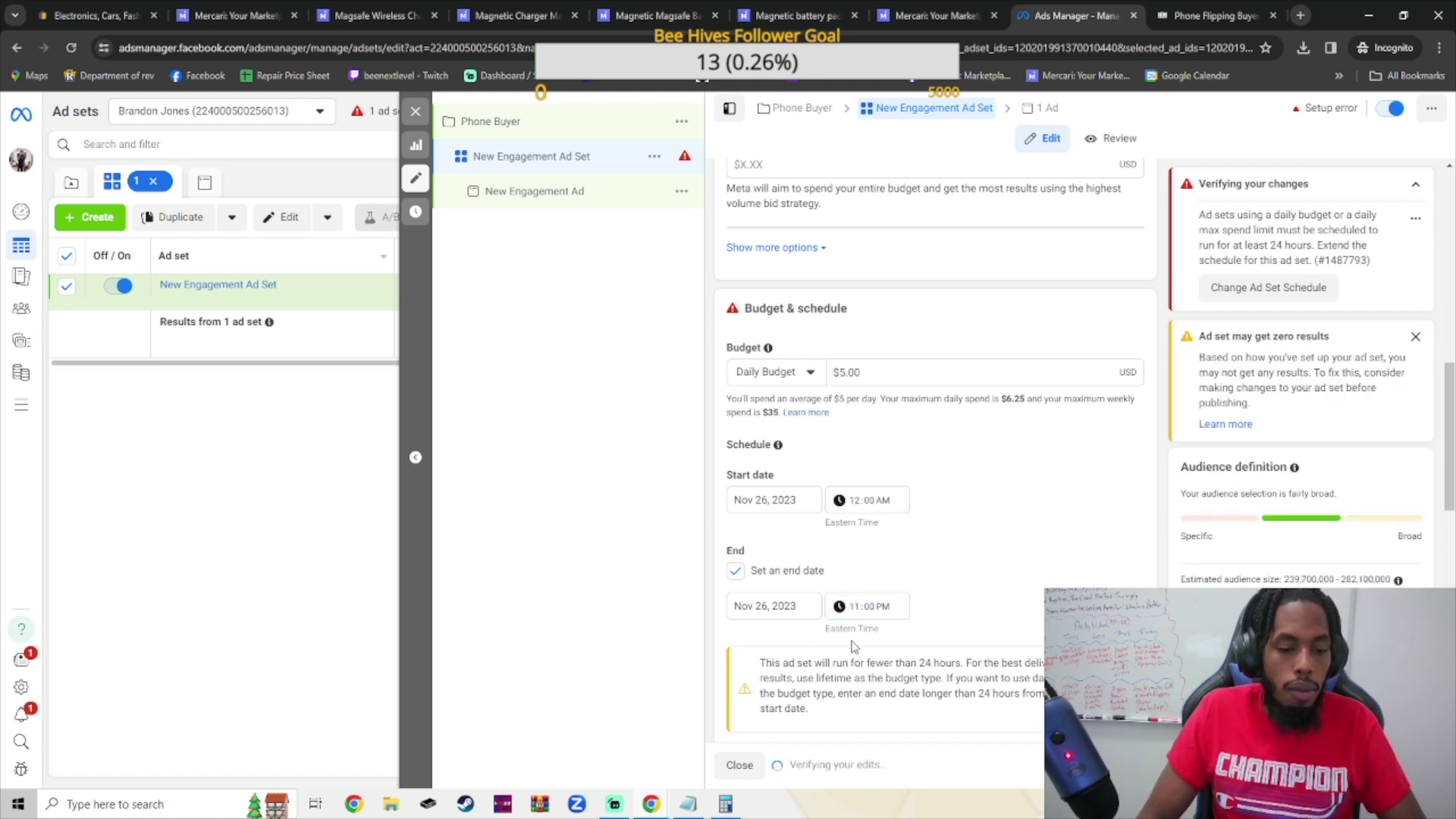
Try daily budgets of $2 and $5 for the ad set, settling on $2
scroll(794, 557, down, 2)
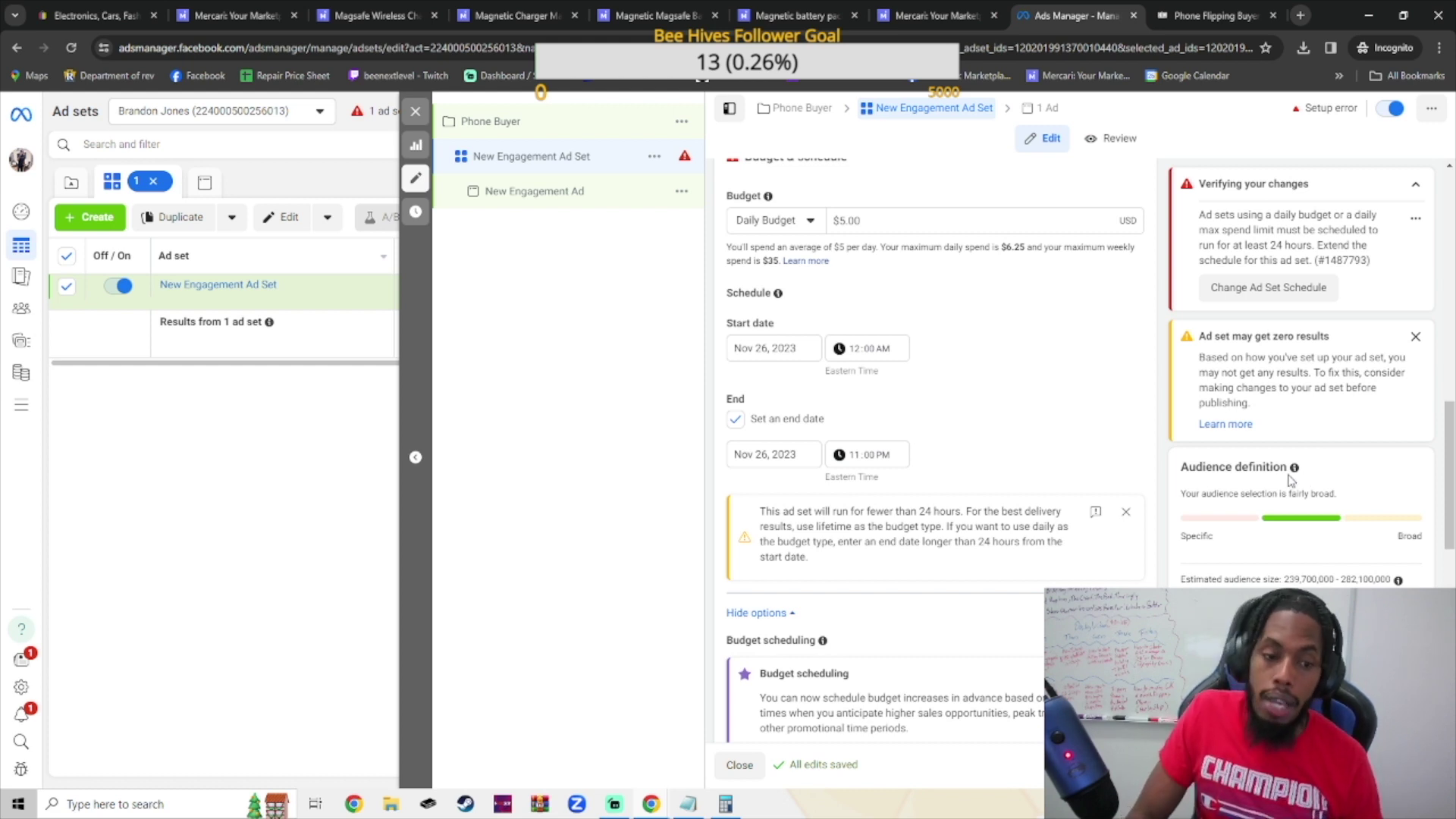
double_click(845, 218)
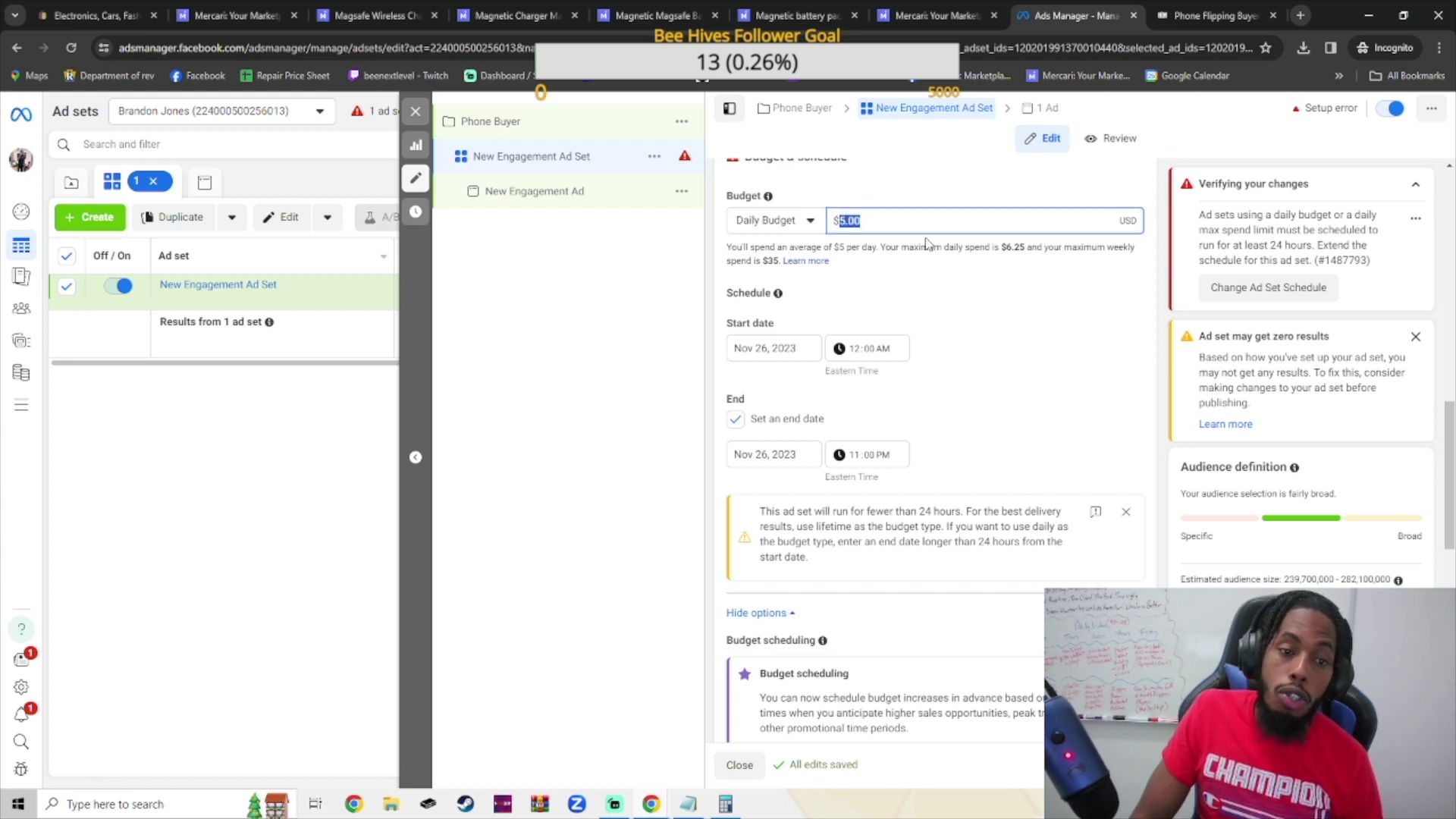
text(2)
click(1033, 271)
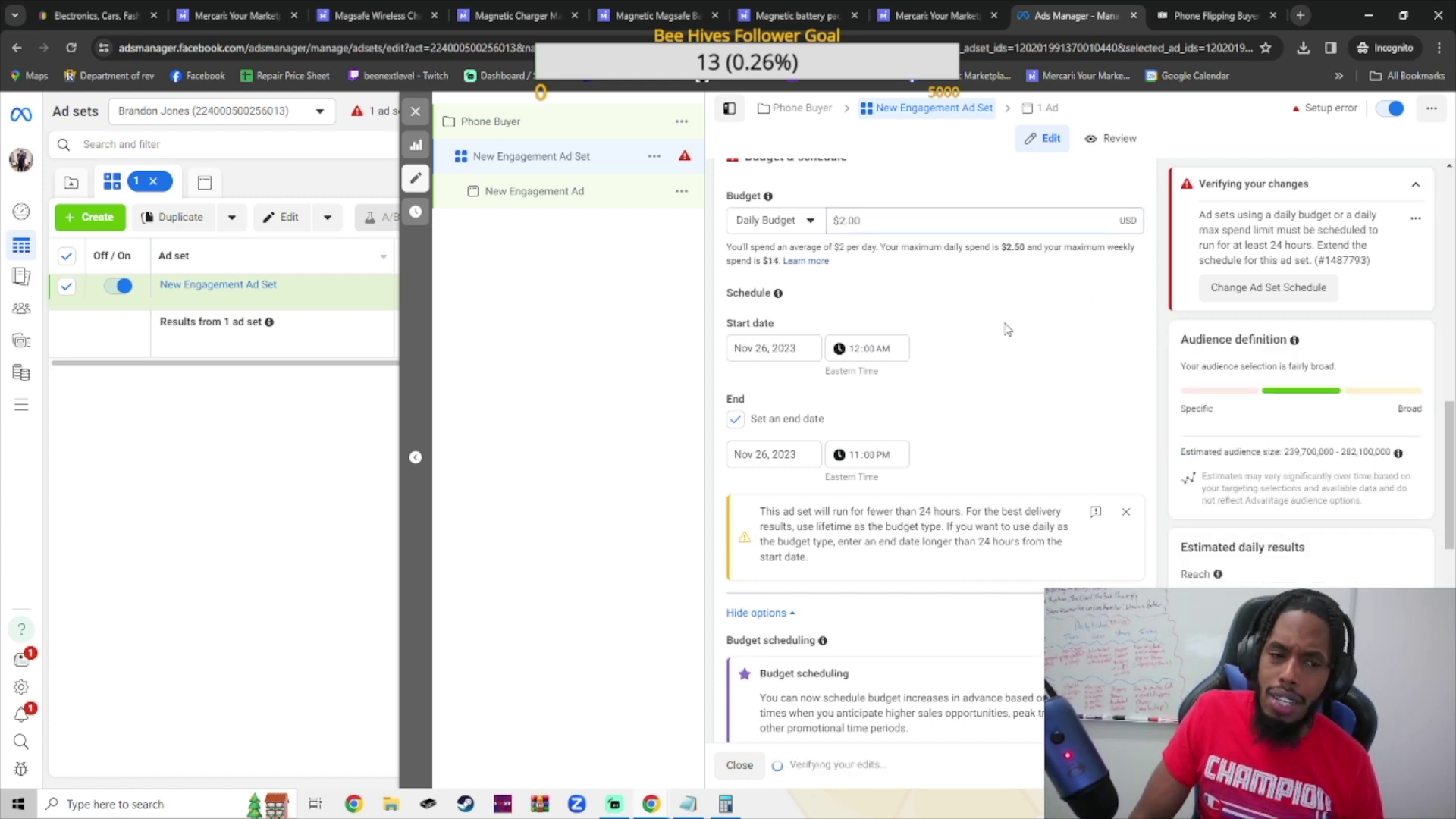
double_click(915, 219)
text(5)
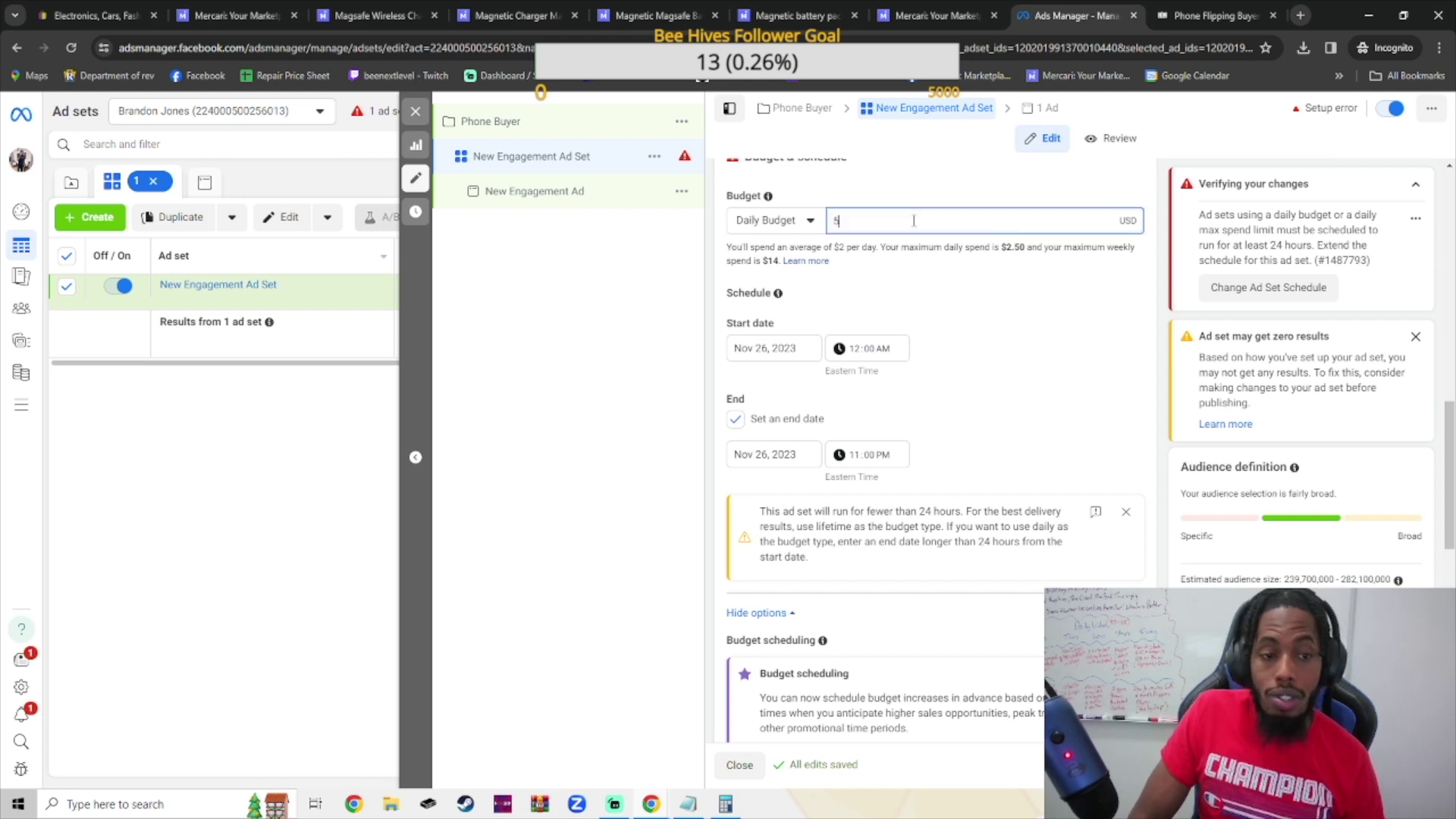
text(2)
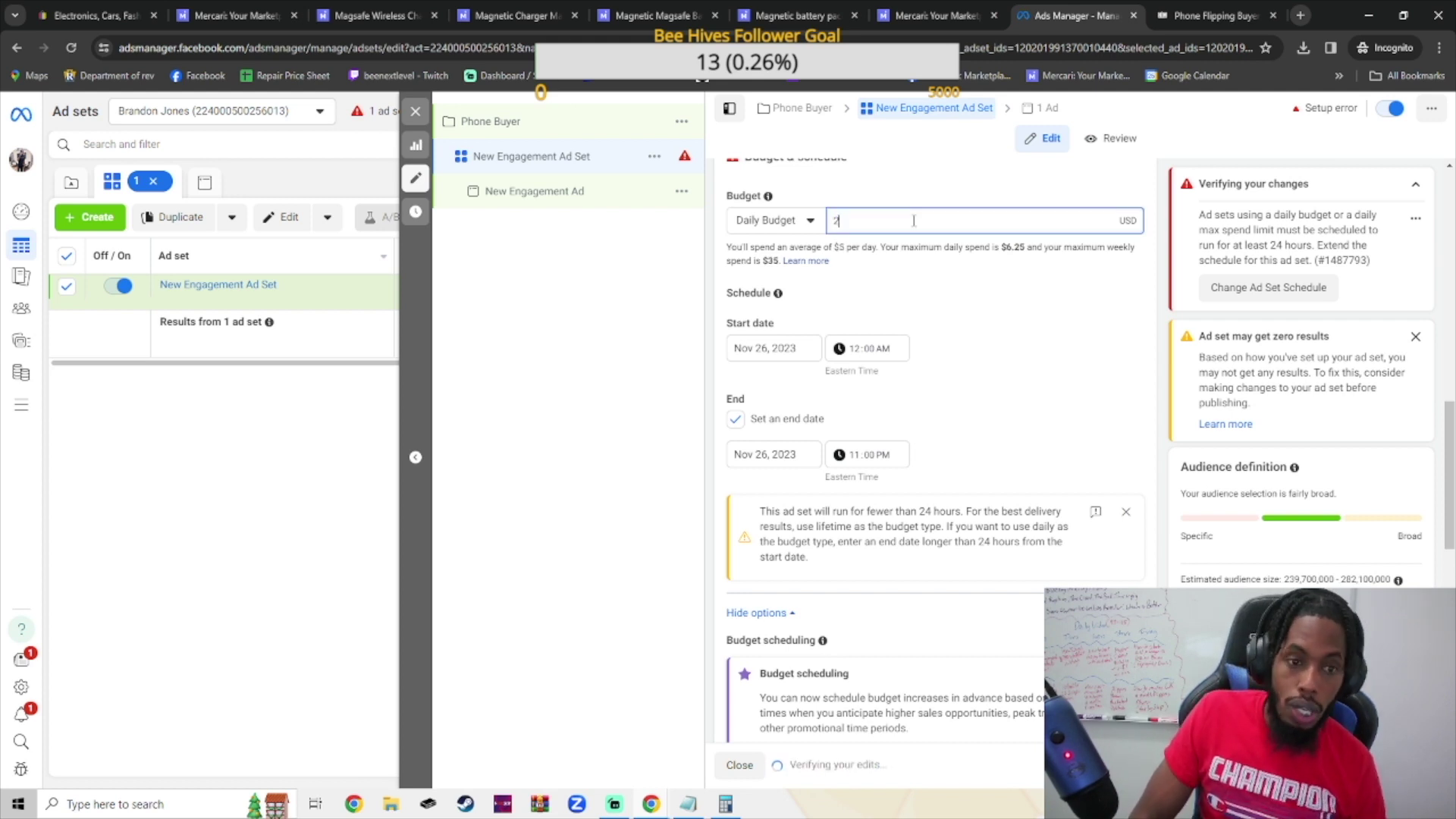
click(992, 307)
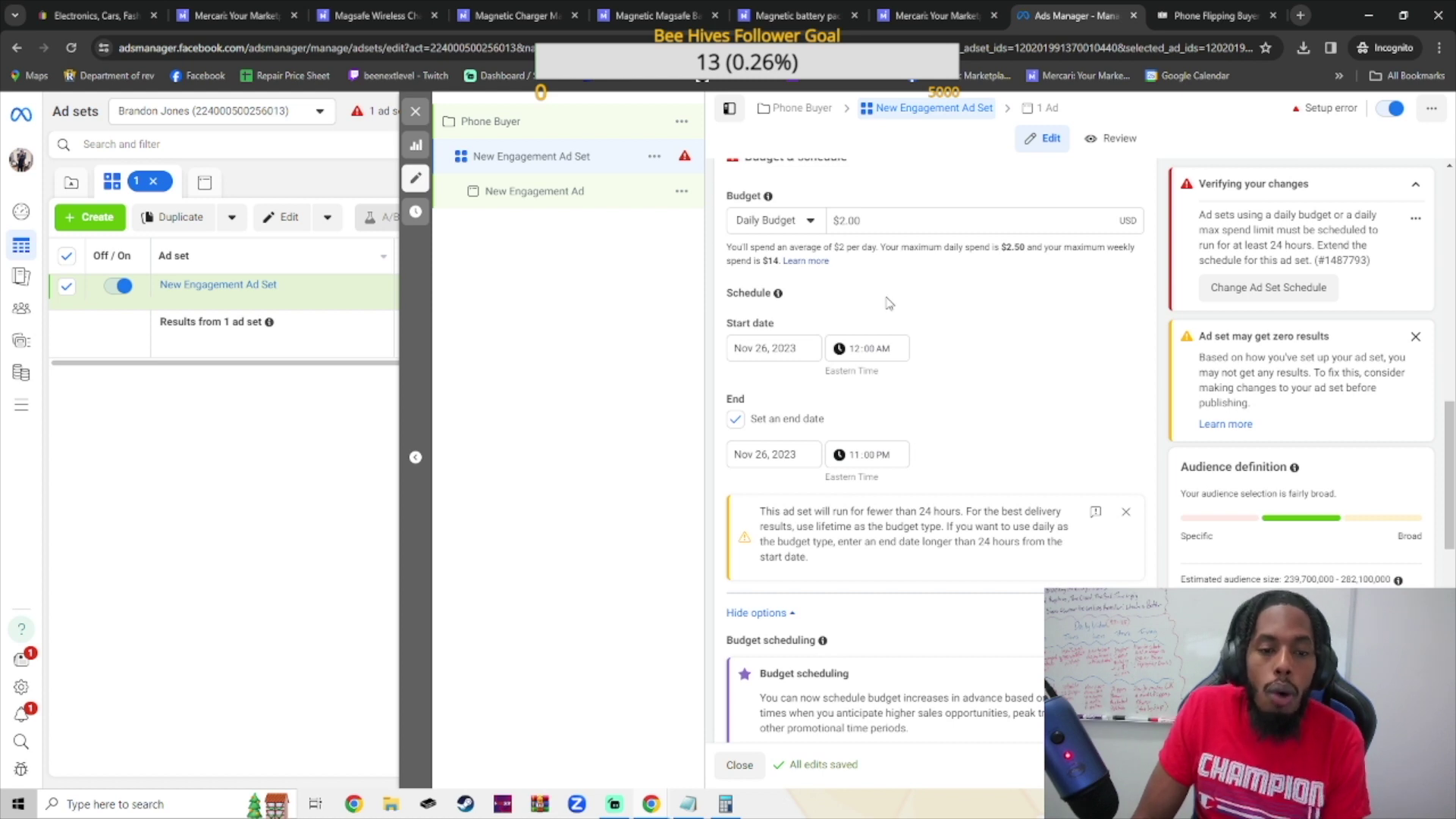
Extend the ad set's schedule by setting its end date to Nov 27, 2023
scroll(888, 303, down, 4)
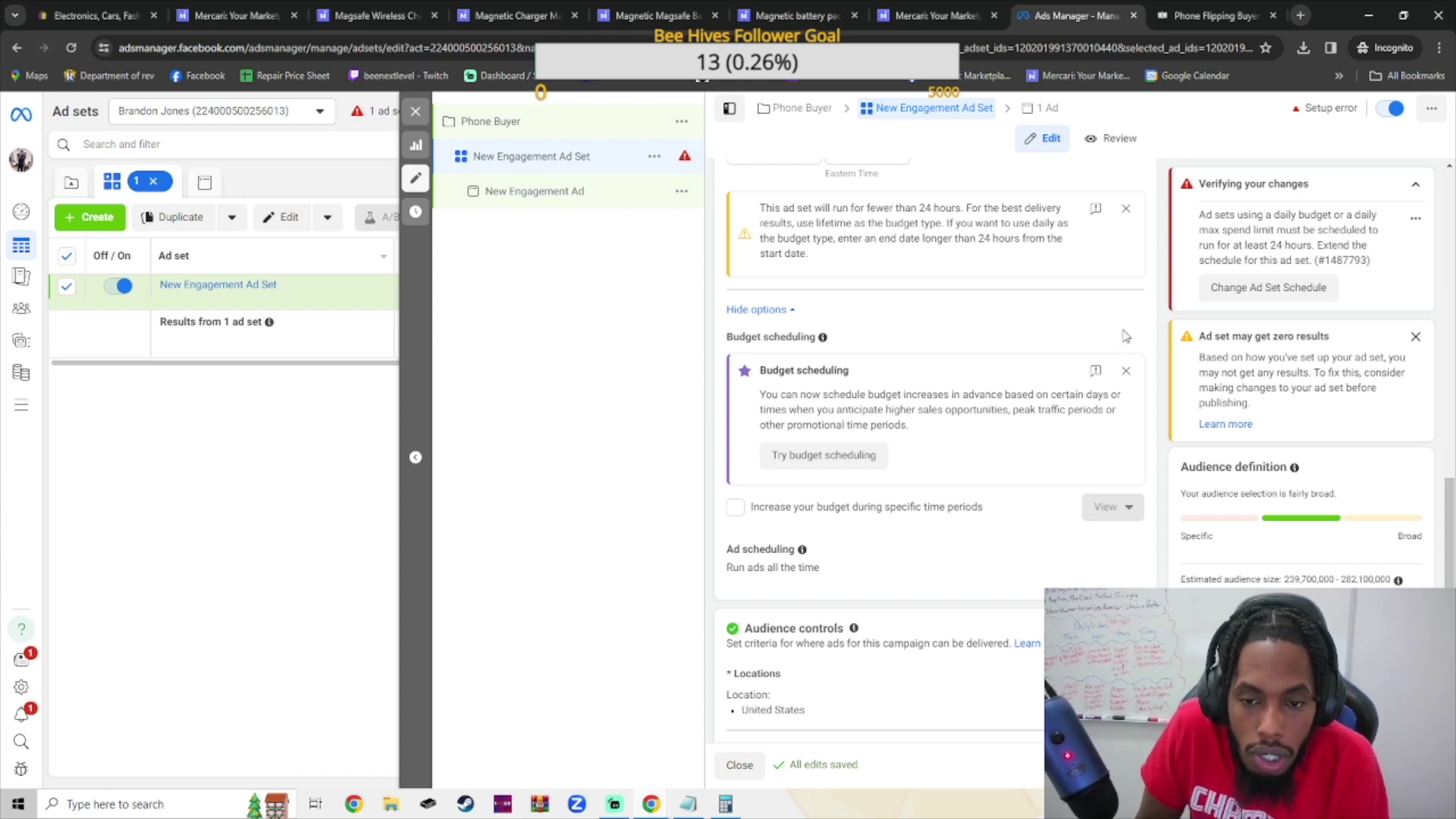
scroll(808, 361, up, 7)
scroll(808, 361, up, 5)
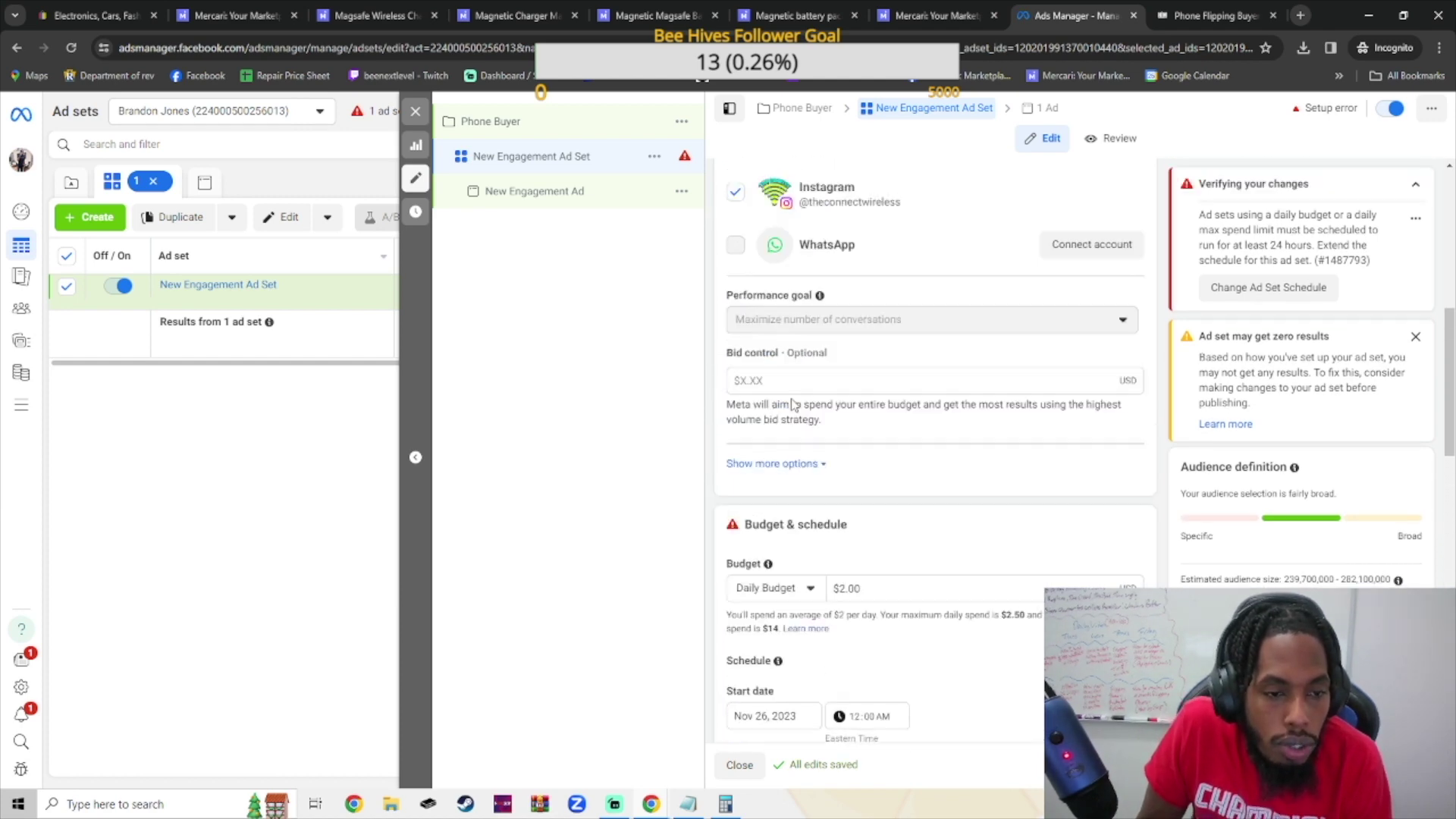
scroll(775, 395, down, 7)
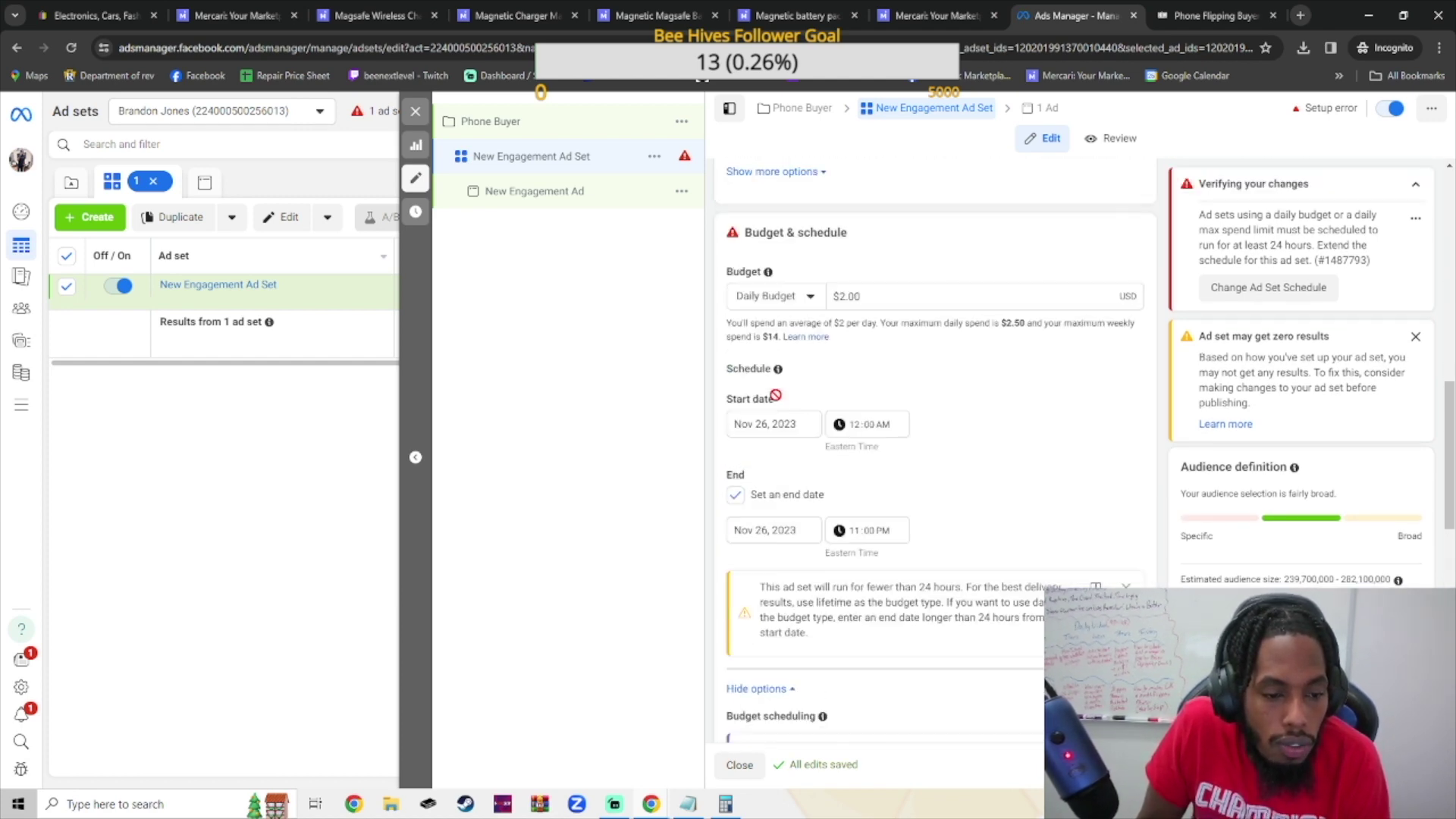
click(774, 529)
click(776, 691)
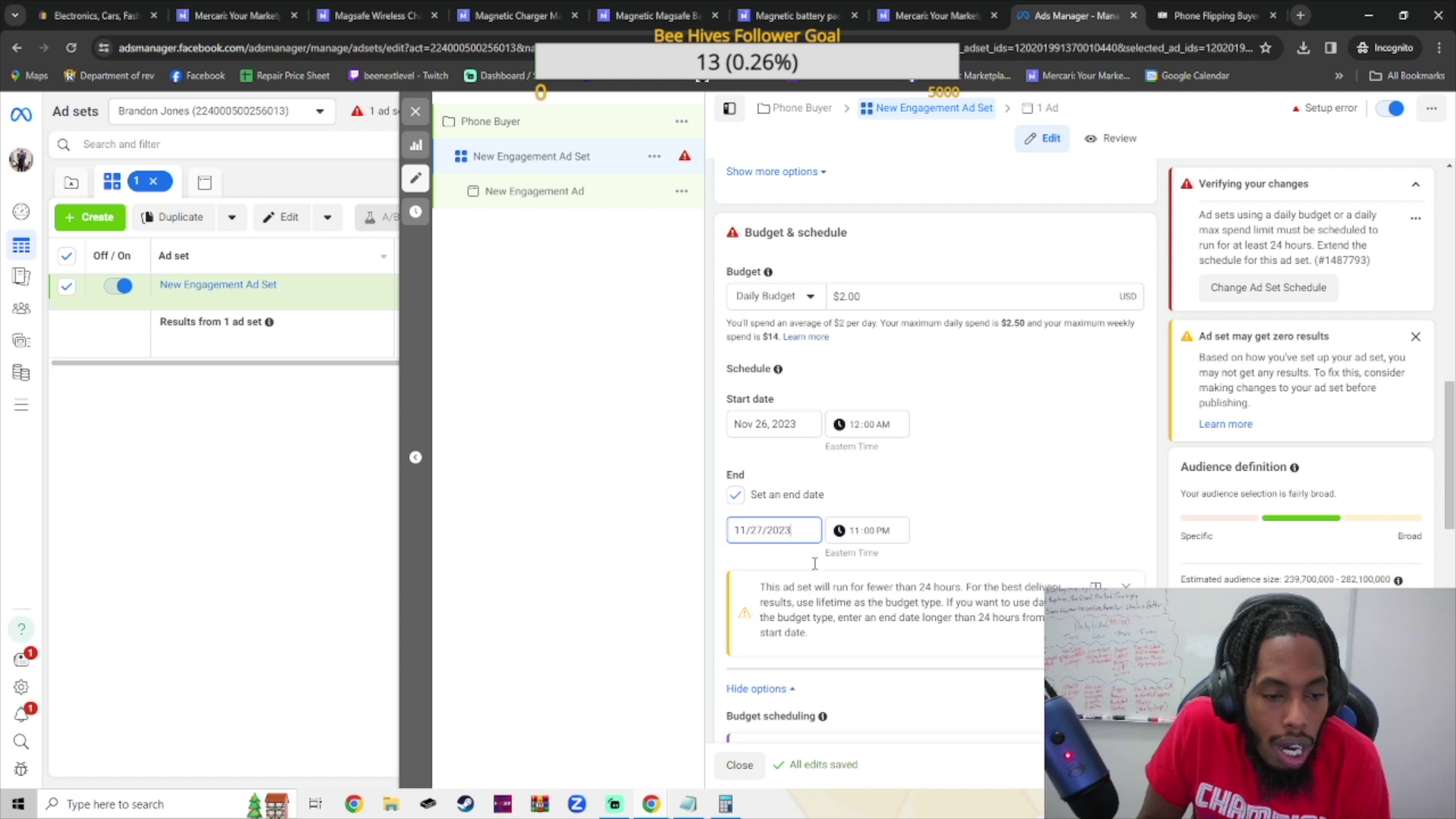
Review the ad set's messaging apps and scheduling options, and open the audience location settings for editing
scroll(979, 311, up, 5)
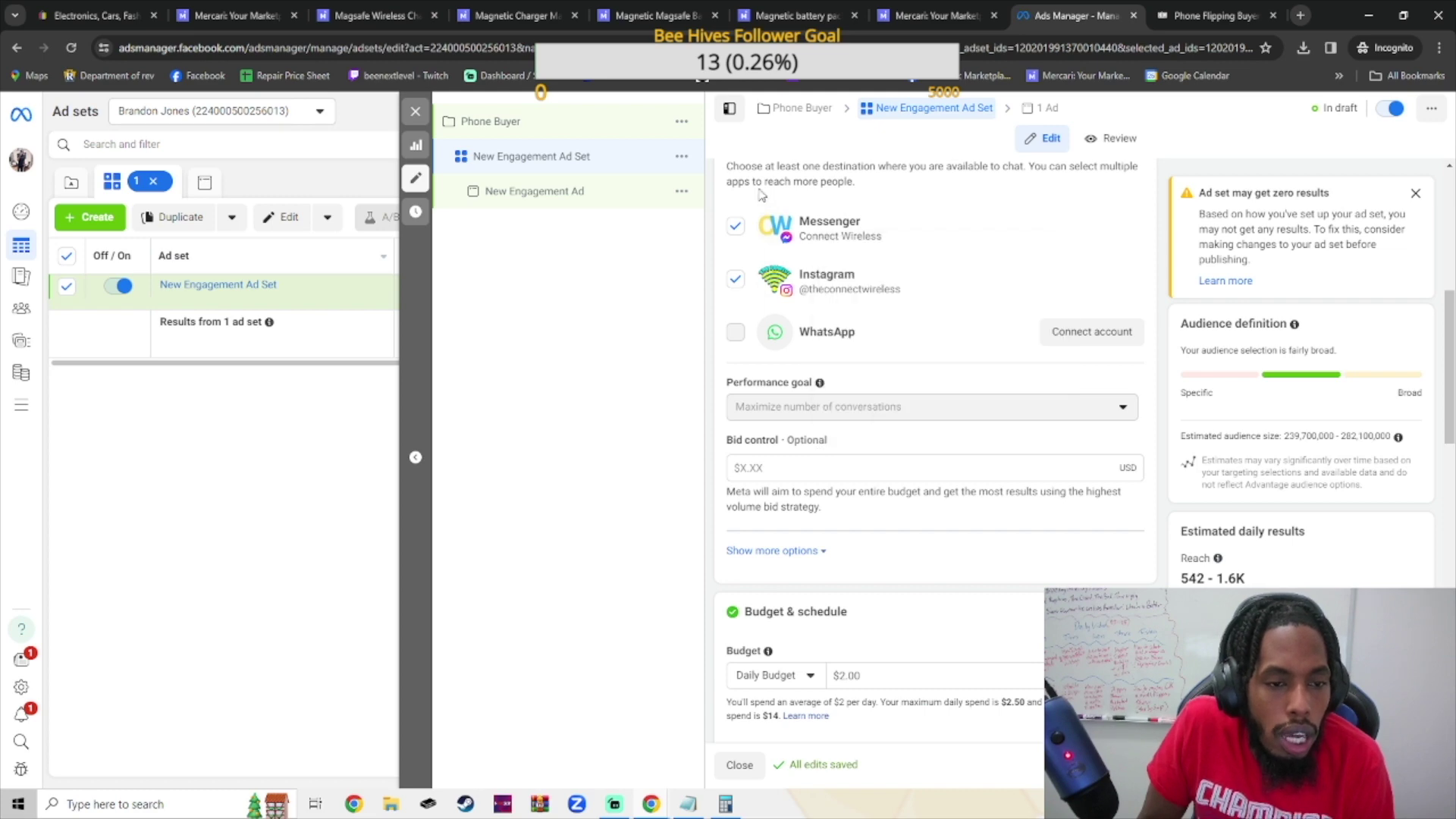
scroll(757, 229, up, 1)
scroll(756, 229, up, 1)
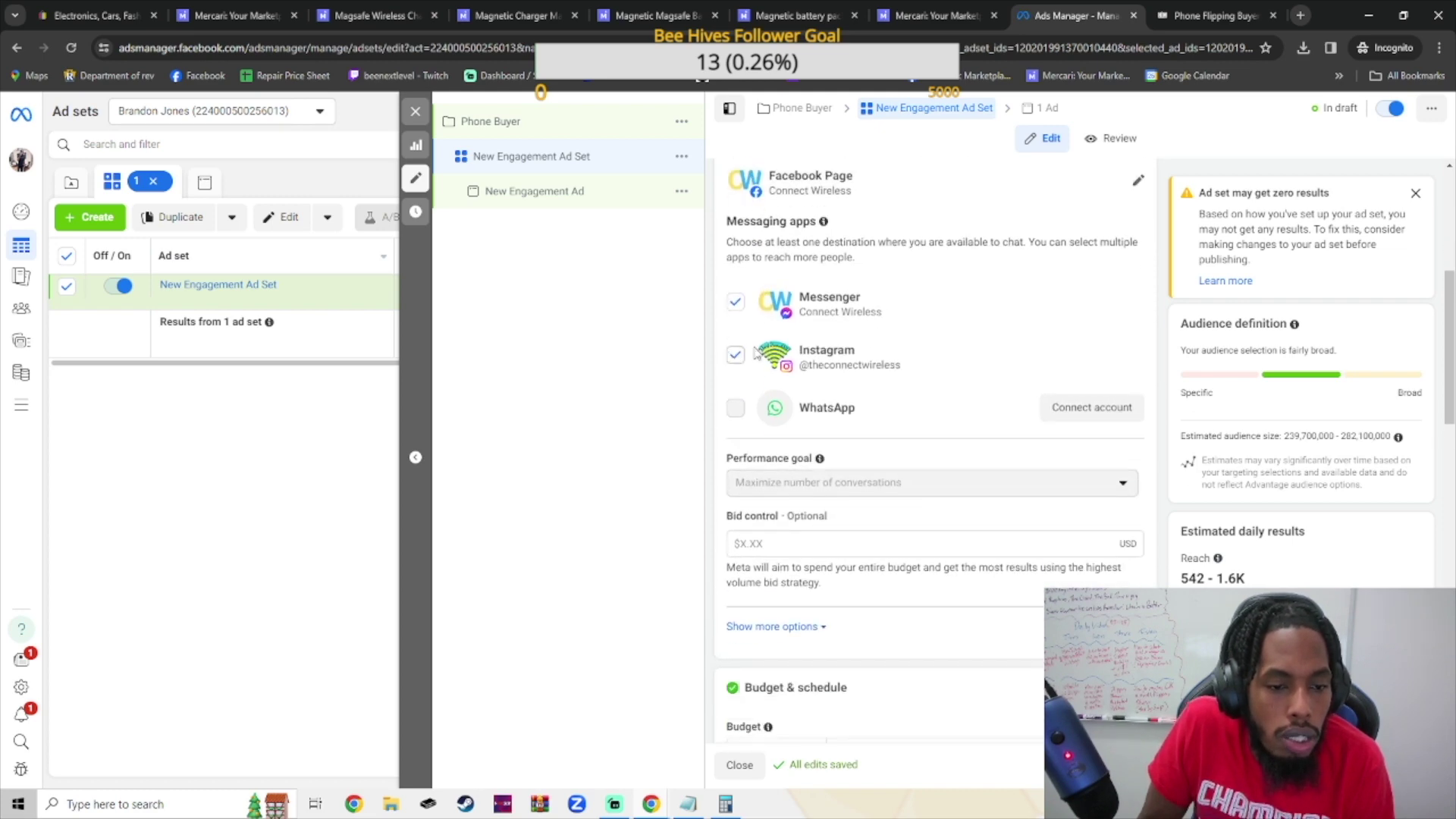
scroll(762, 343, down, 7)
scroll(762, 343, down, 7)
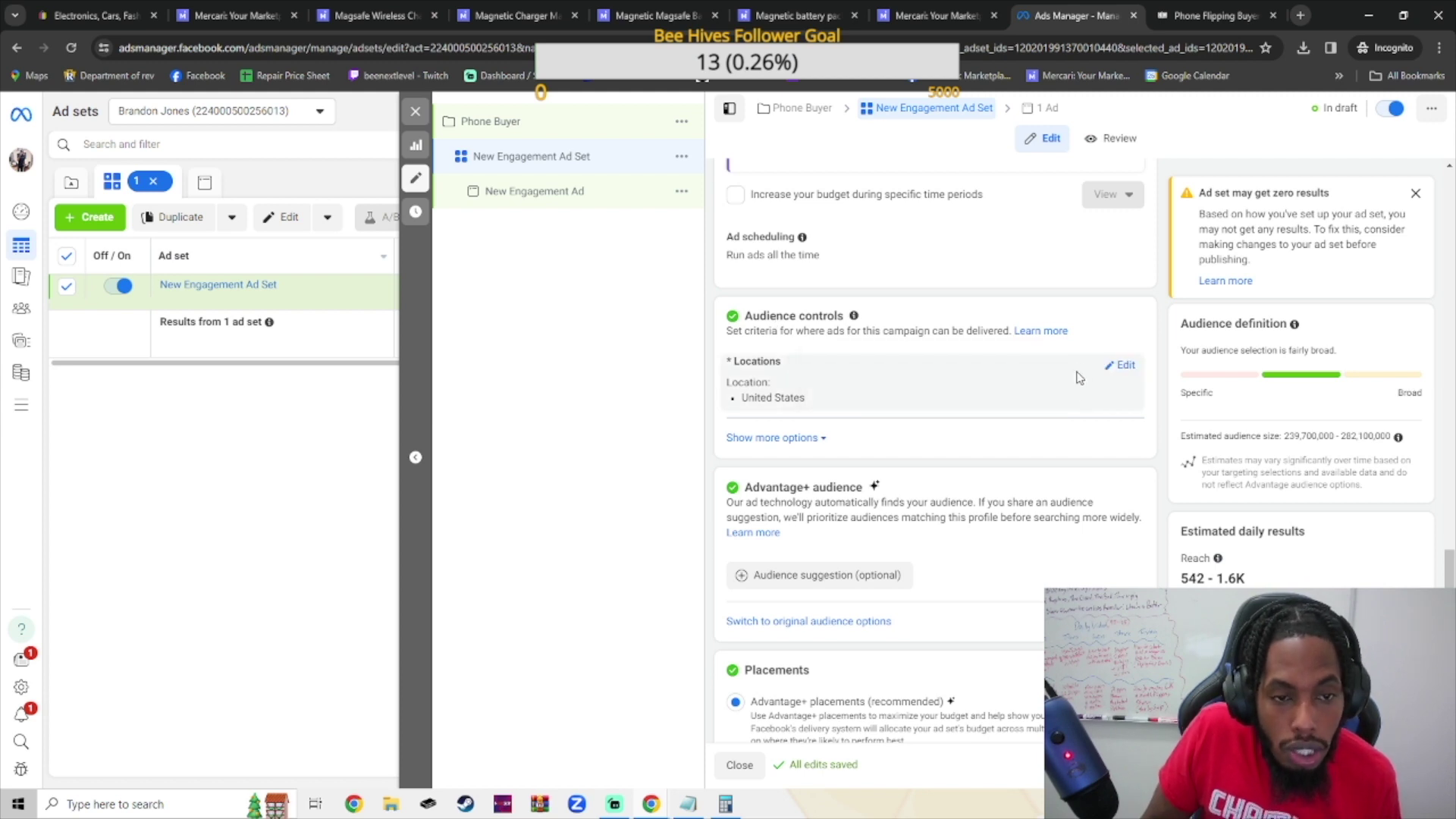
scroll(998, 299, up, 2)
scroll(998, 299, up, 2)
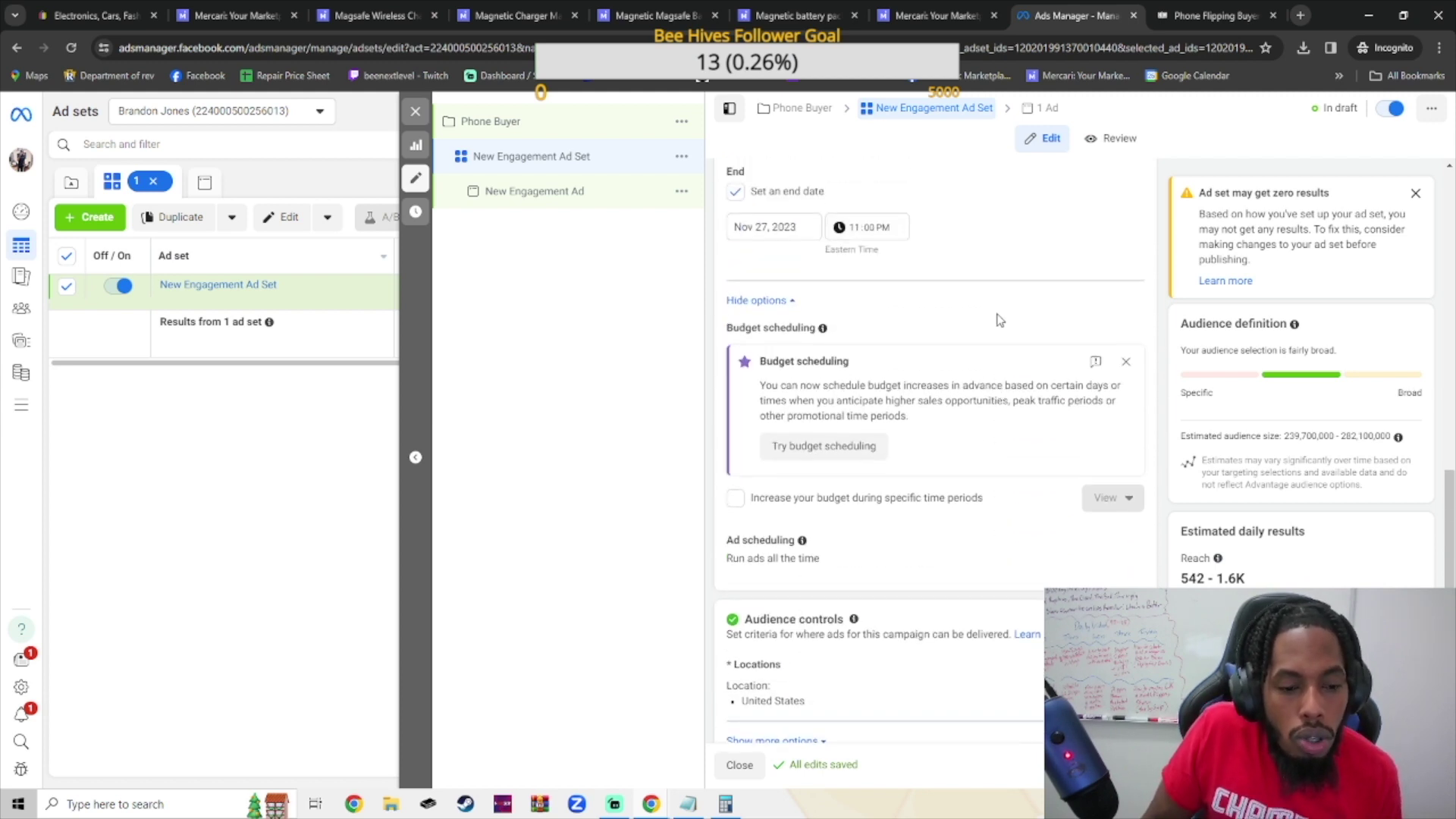
scroll(996, 299, down, 3)
scroll(989, 320, up, 1)
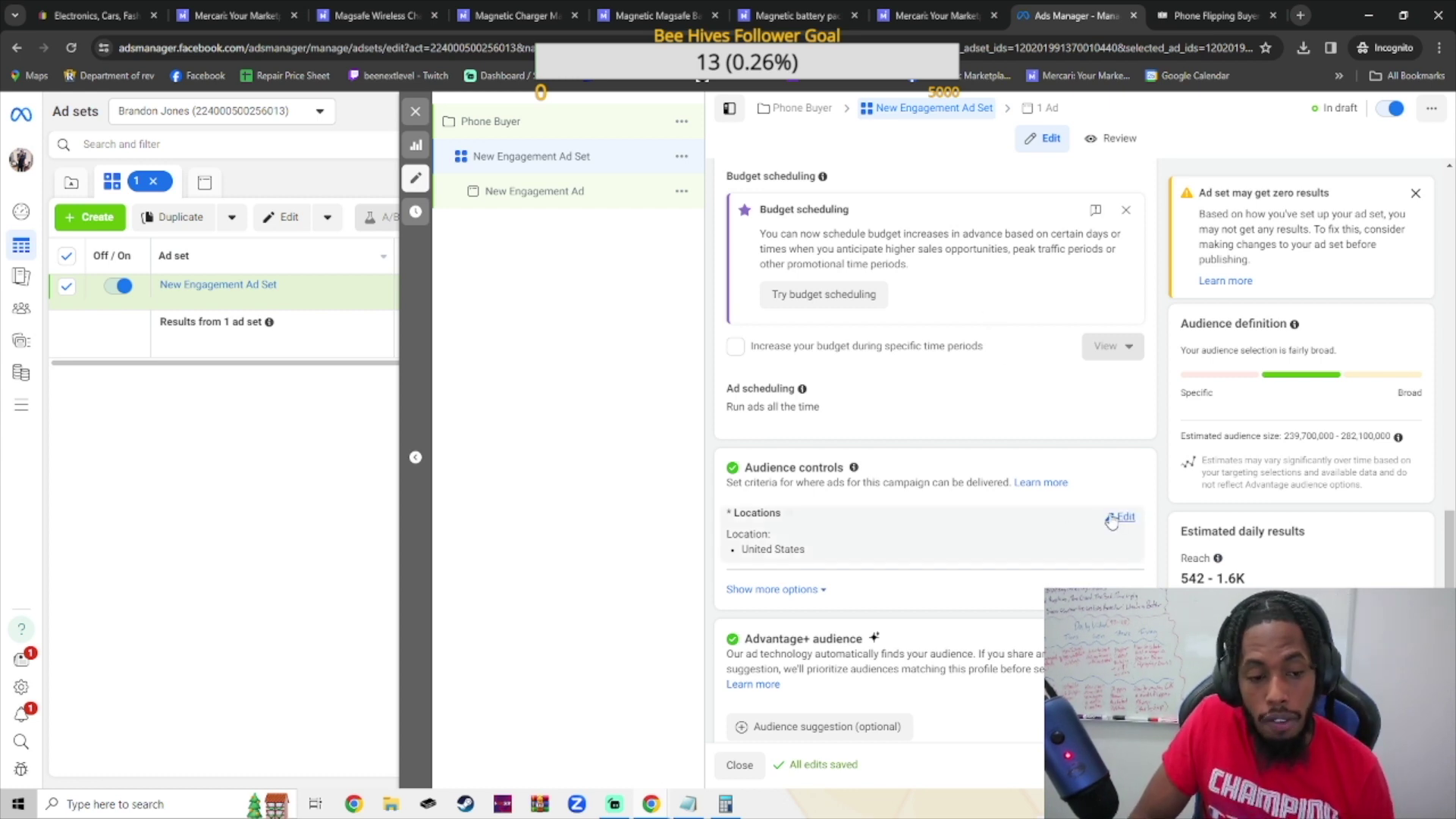
click(1123, 518)
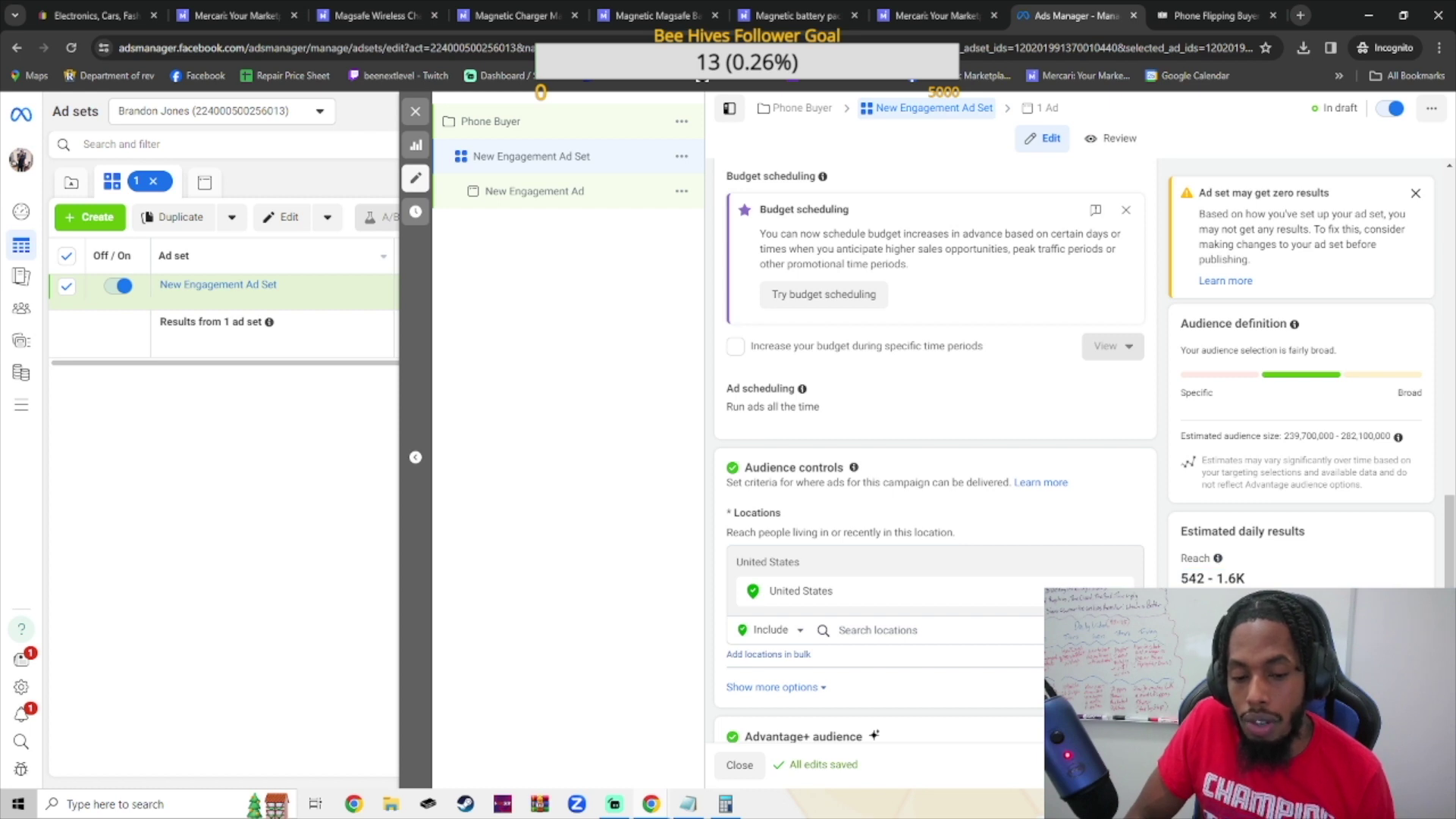
Set the ad set's daily budget to $100 in the budget and schedule section
scroll(955, 455, up, 6)
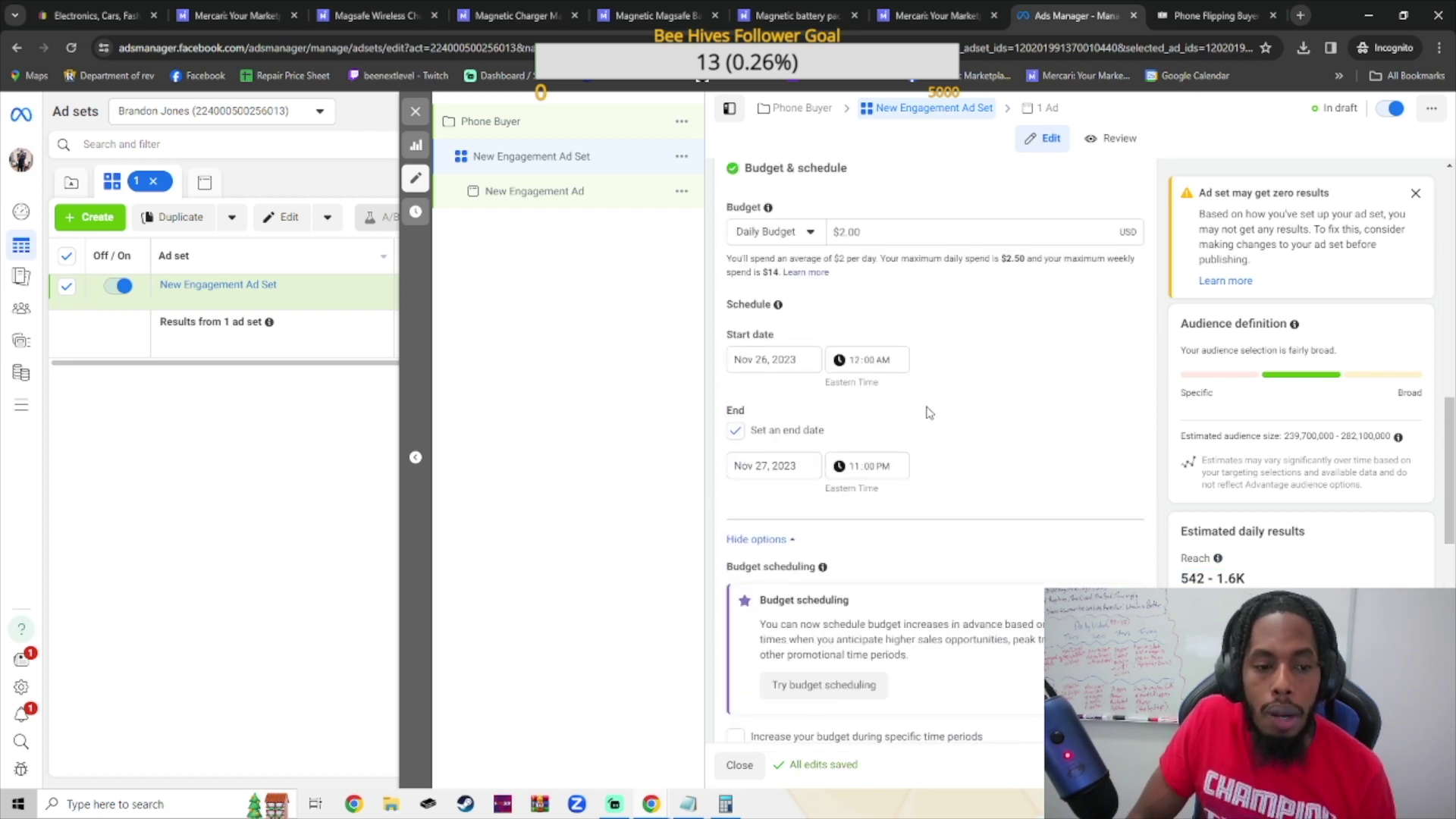
double_click(850, 297)
text(100)
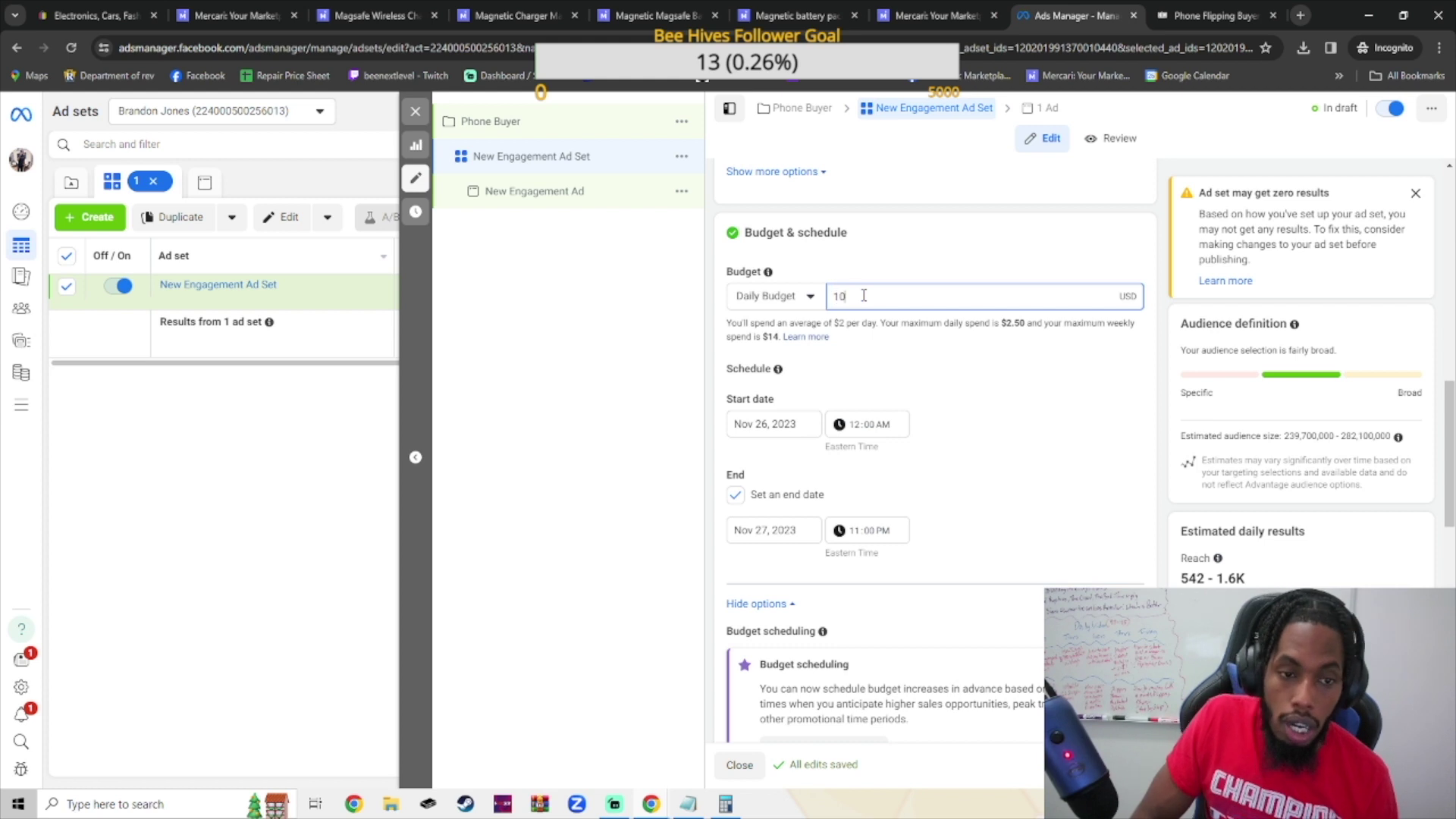
click(923, 372)
scroll(1106, 373, down, 4)
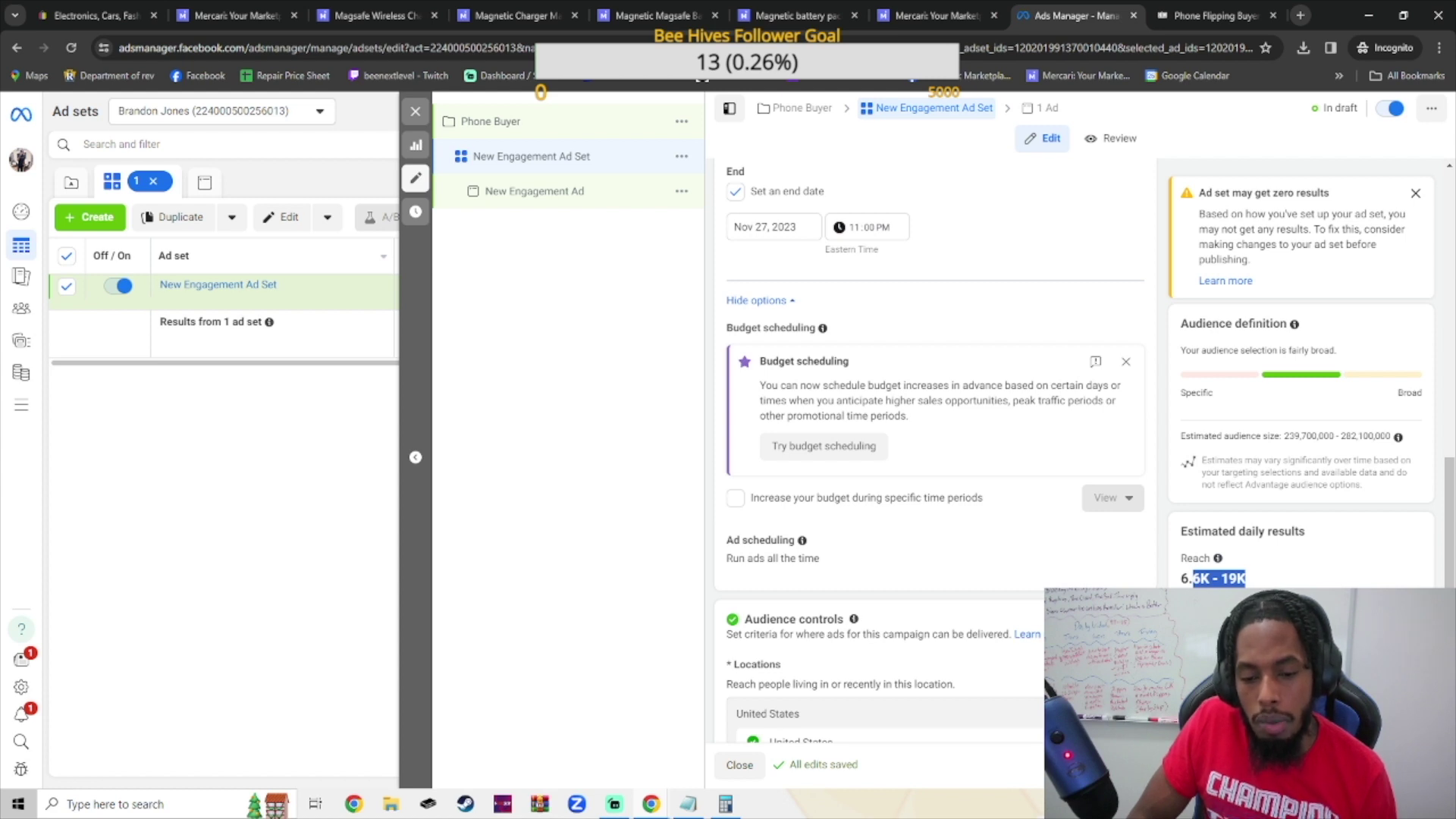
Try Nov 30, 2023 as the ad set's end date, then return it to Nov 27, 2023
scroll(1057, 509, up, 3)
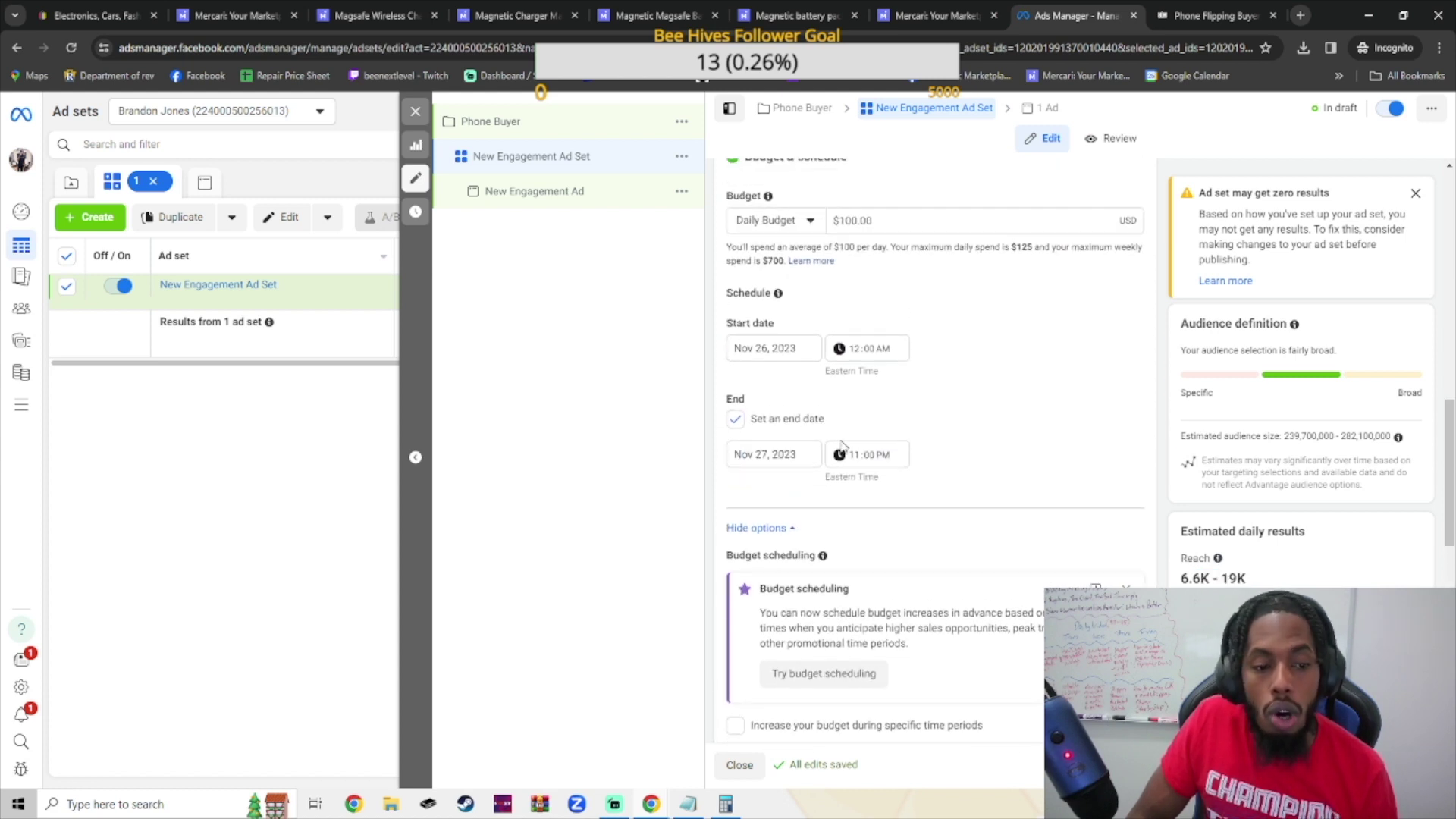
click(785, 454)
click(842, 615)
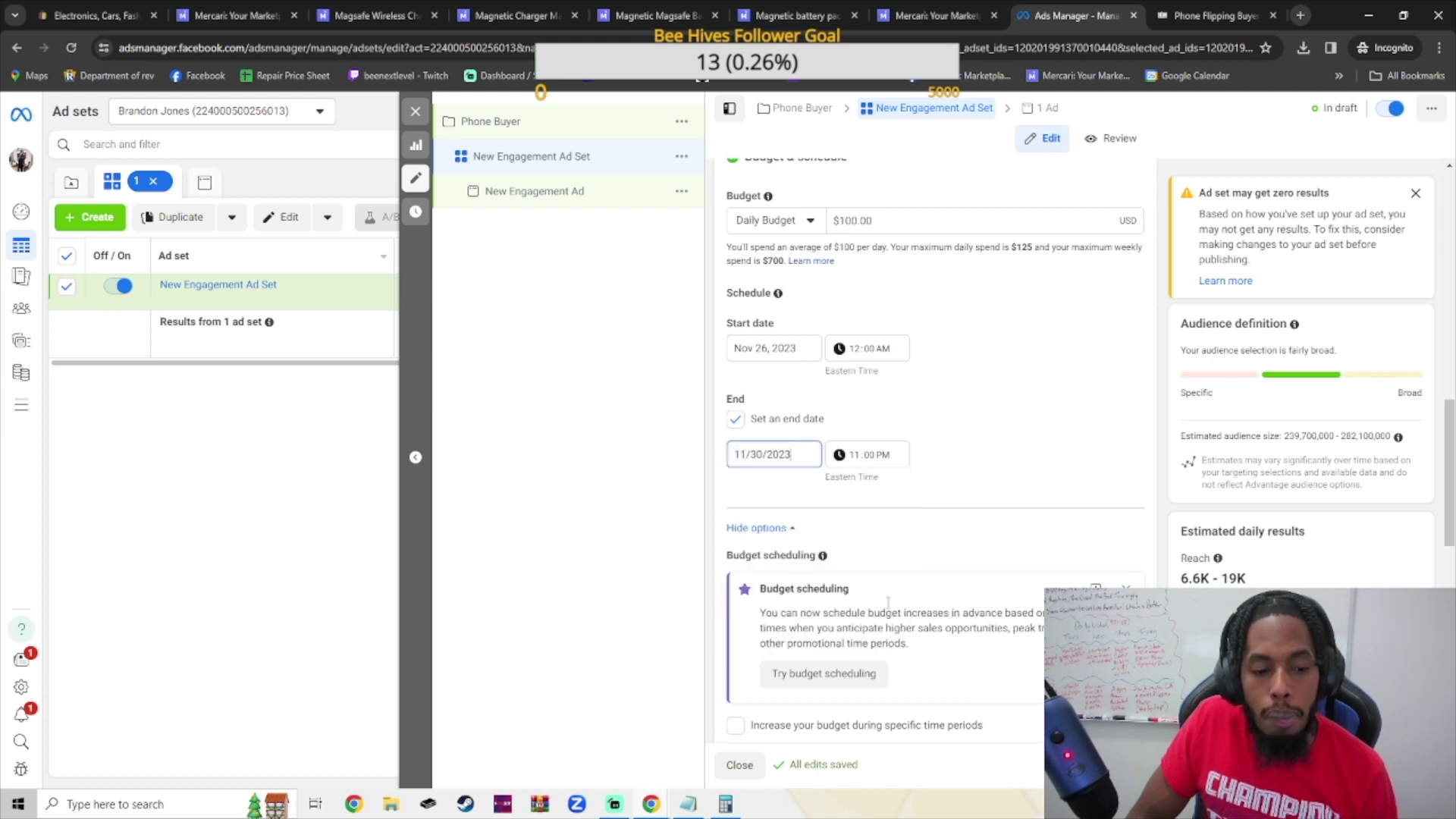
click(1035, 446)
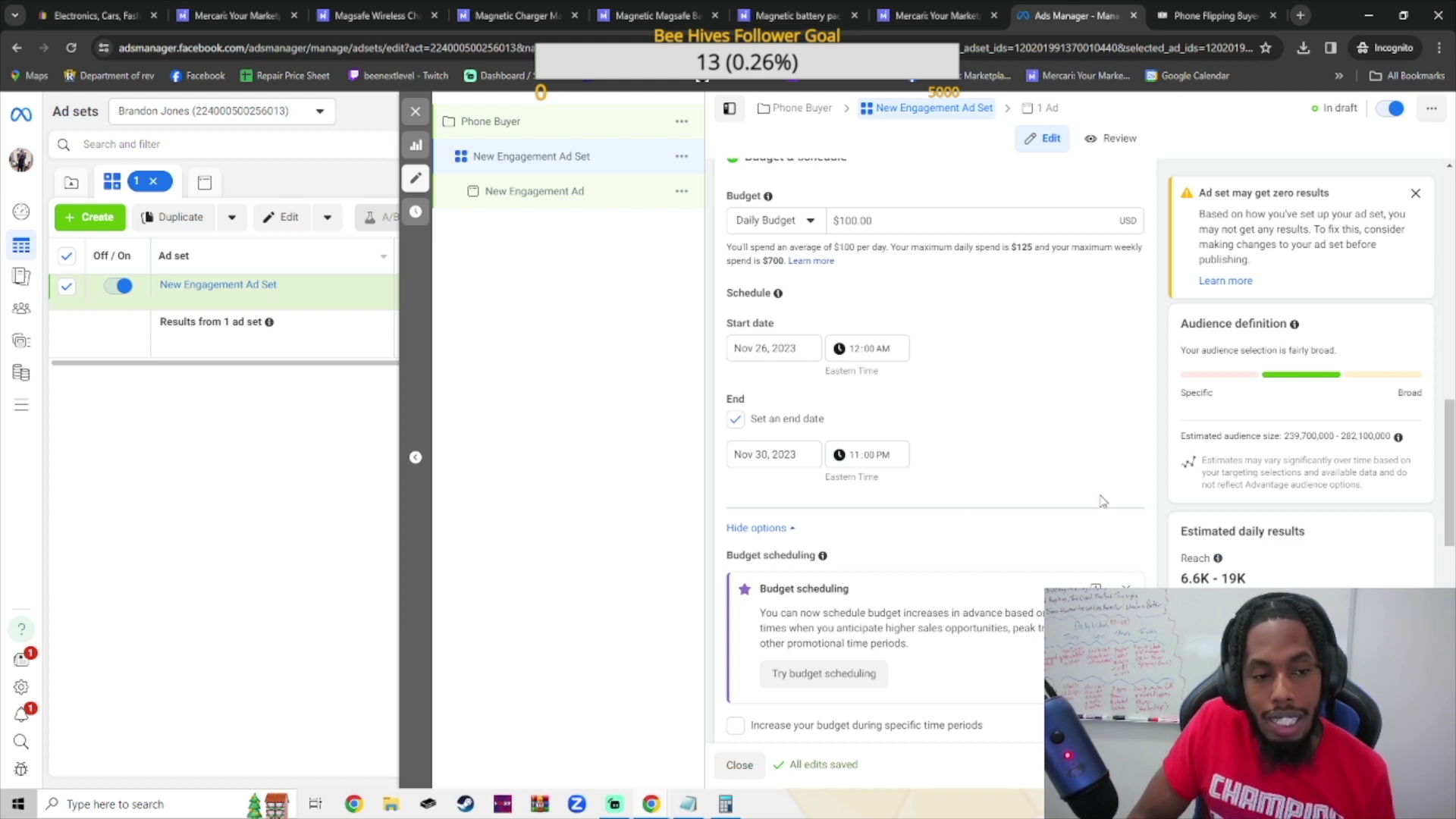
click(793, 453)
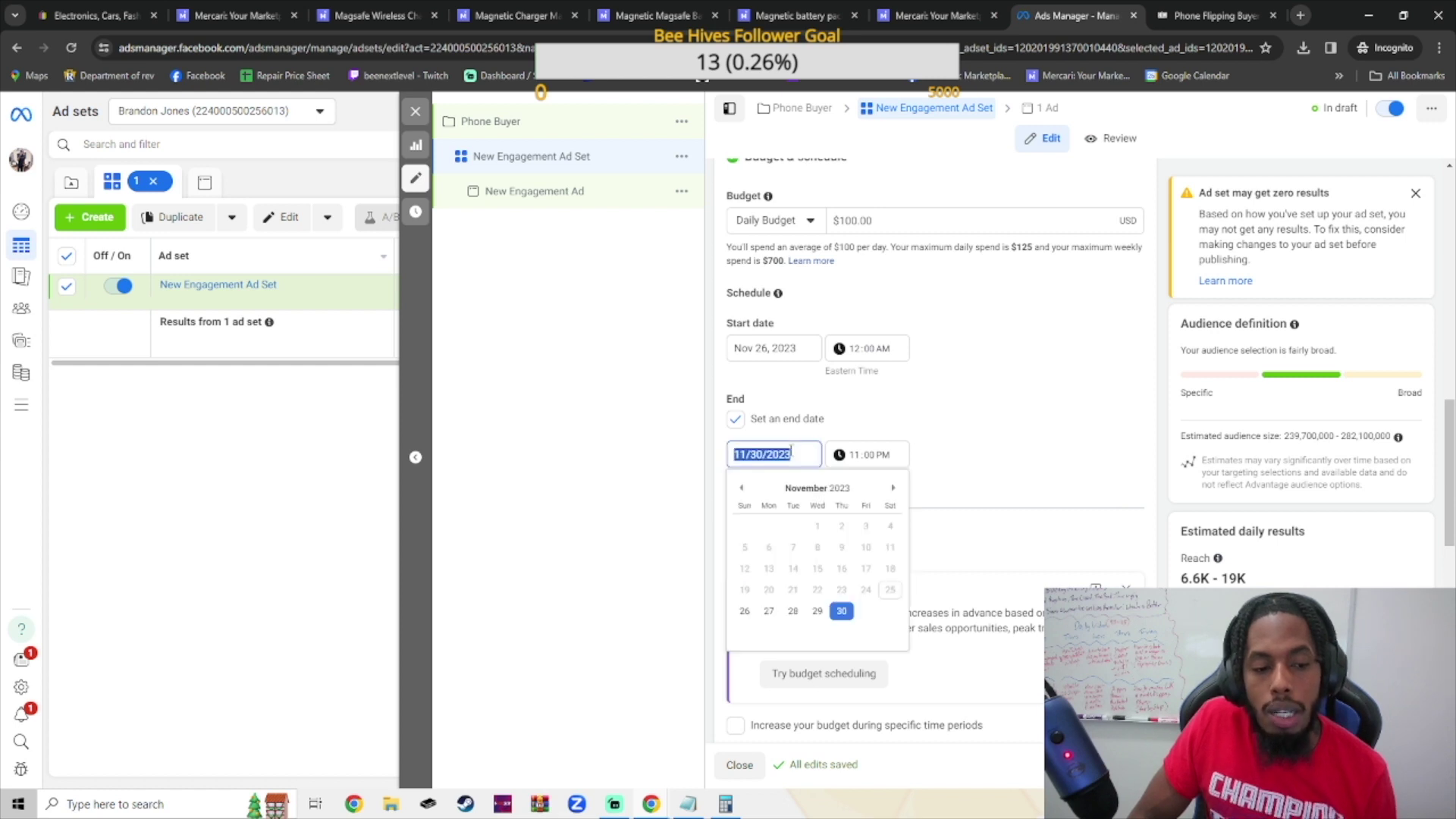
click(758, 616)
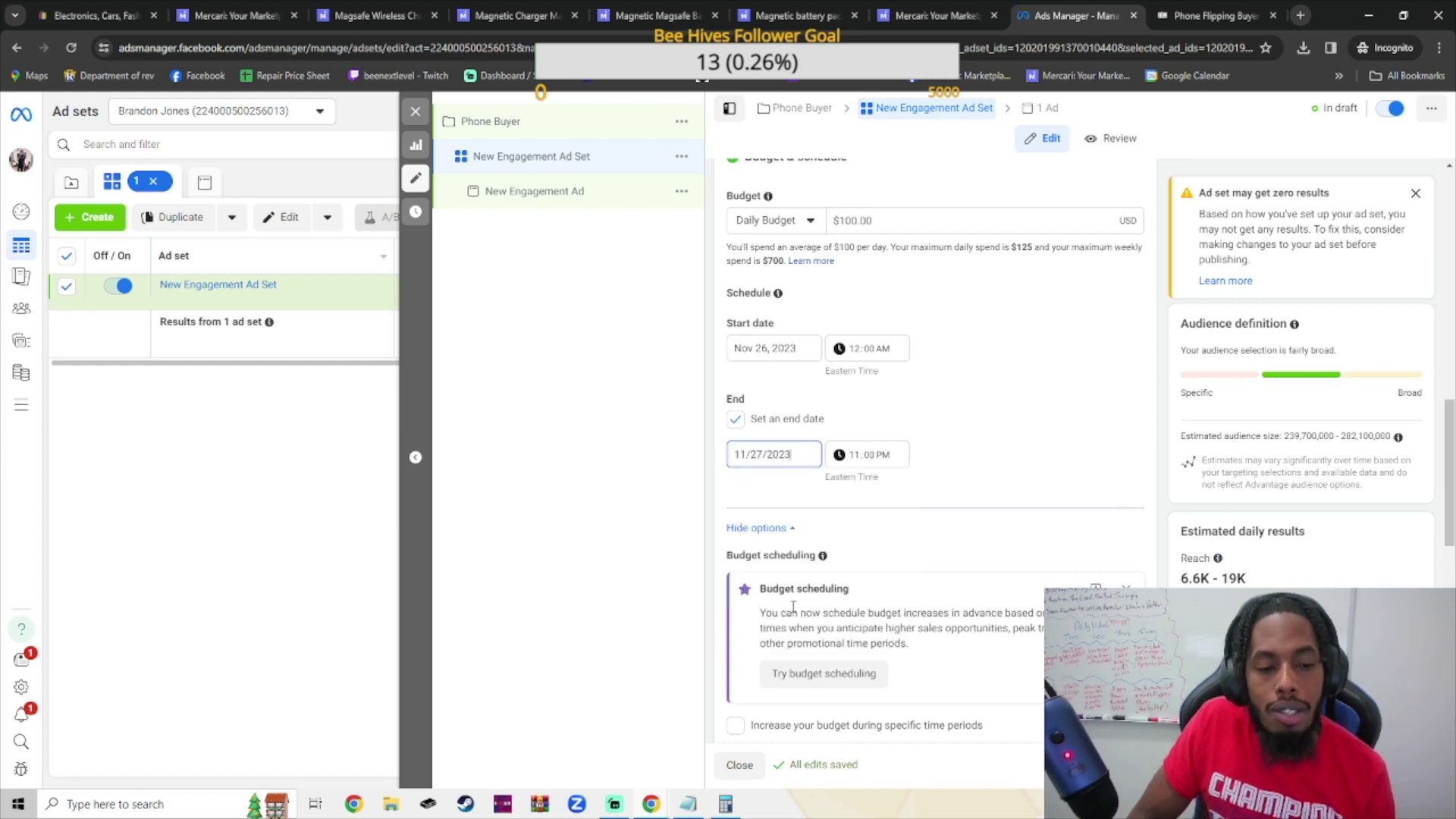
Try a $5 daily budget for the ad set, settle on $2, and check the estimated daily reach
scroll(973, 412, up, 4)
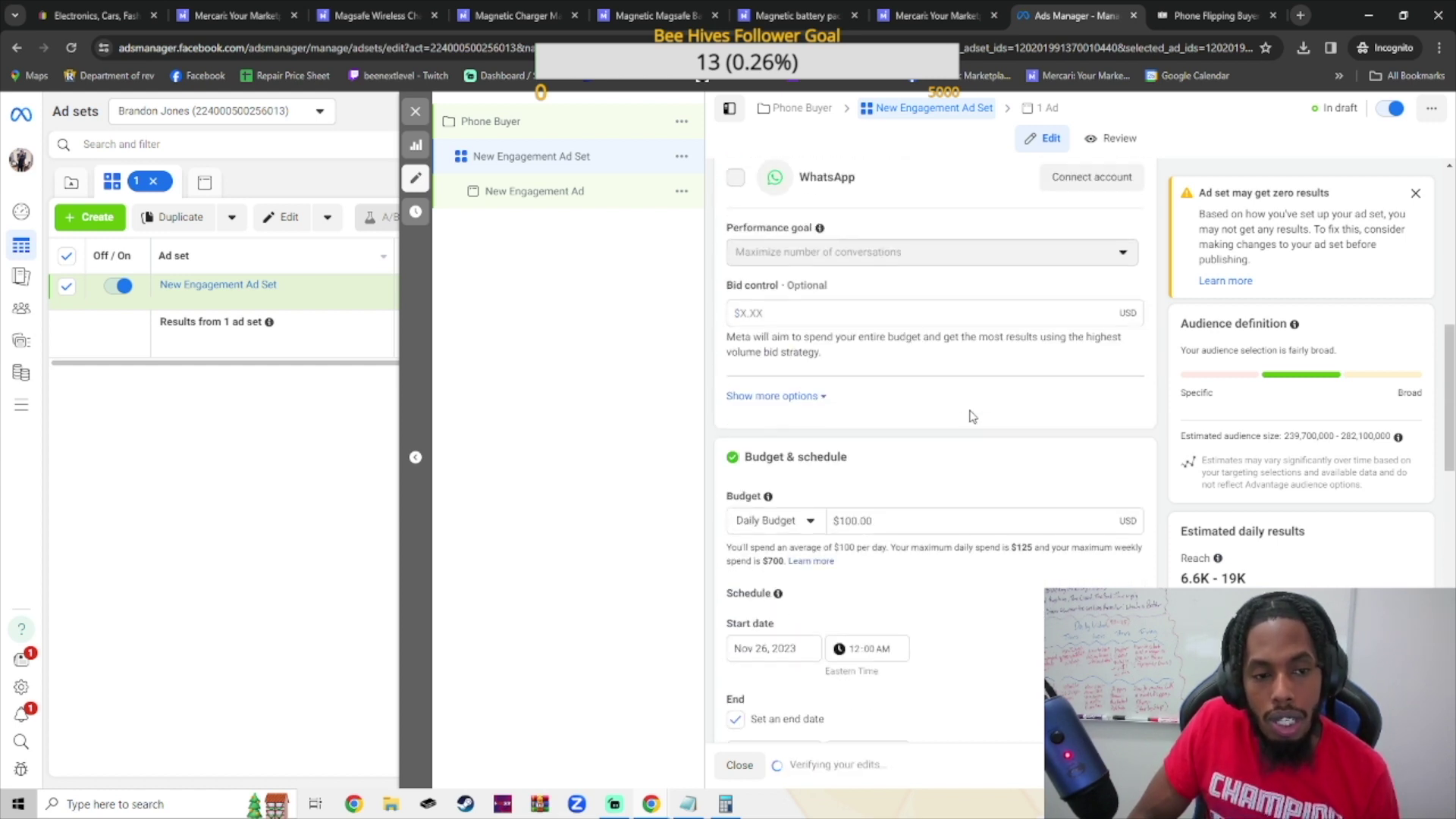
double_click(856, 524)
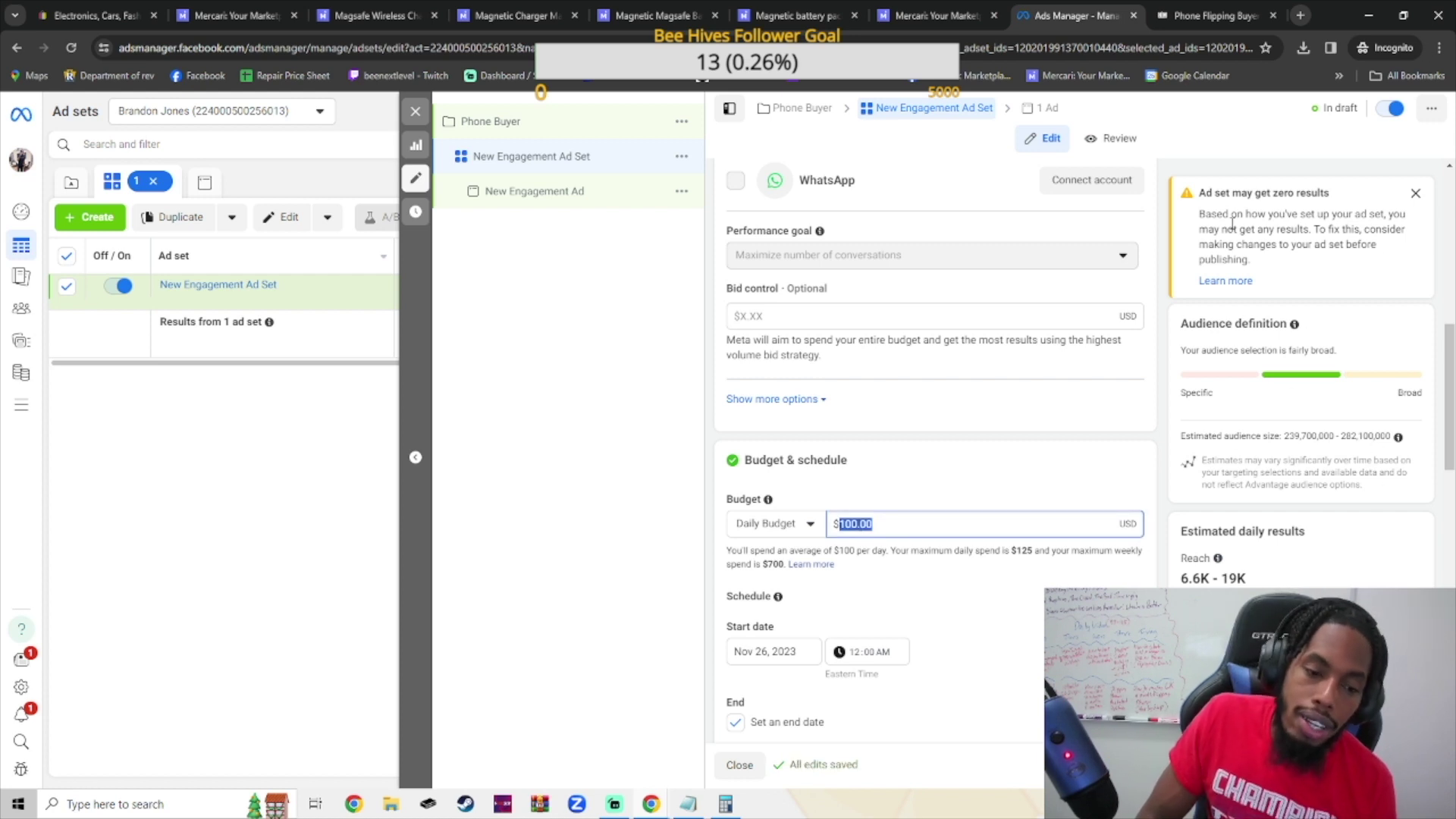
text(5)
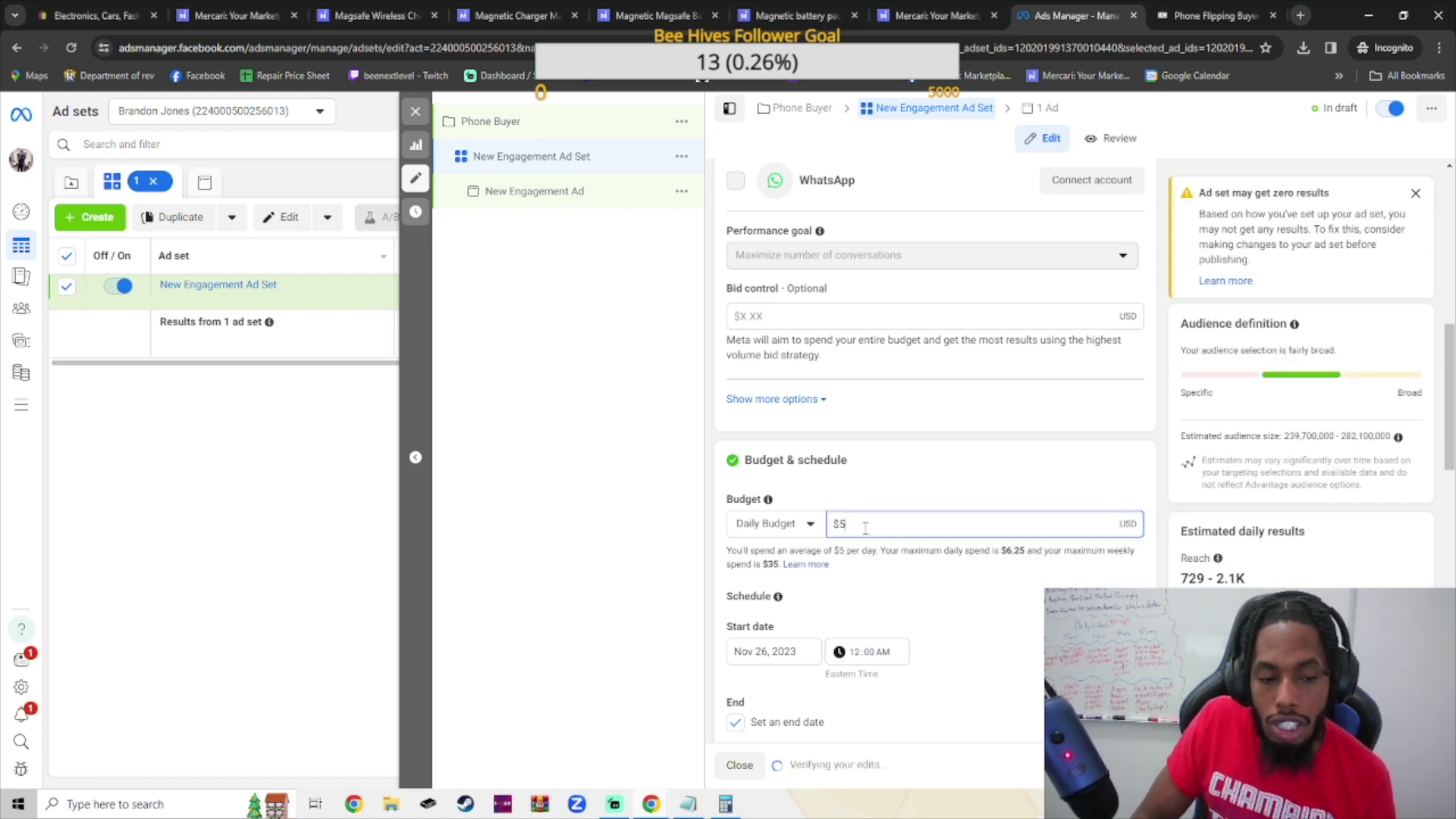
key(BackSpace)
text(2)
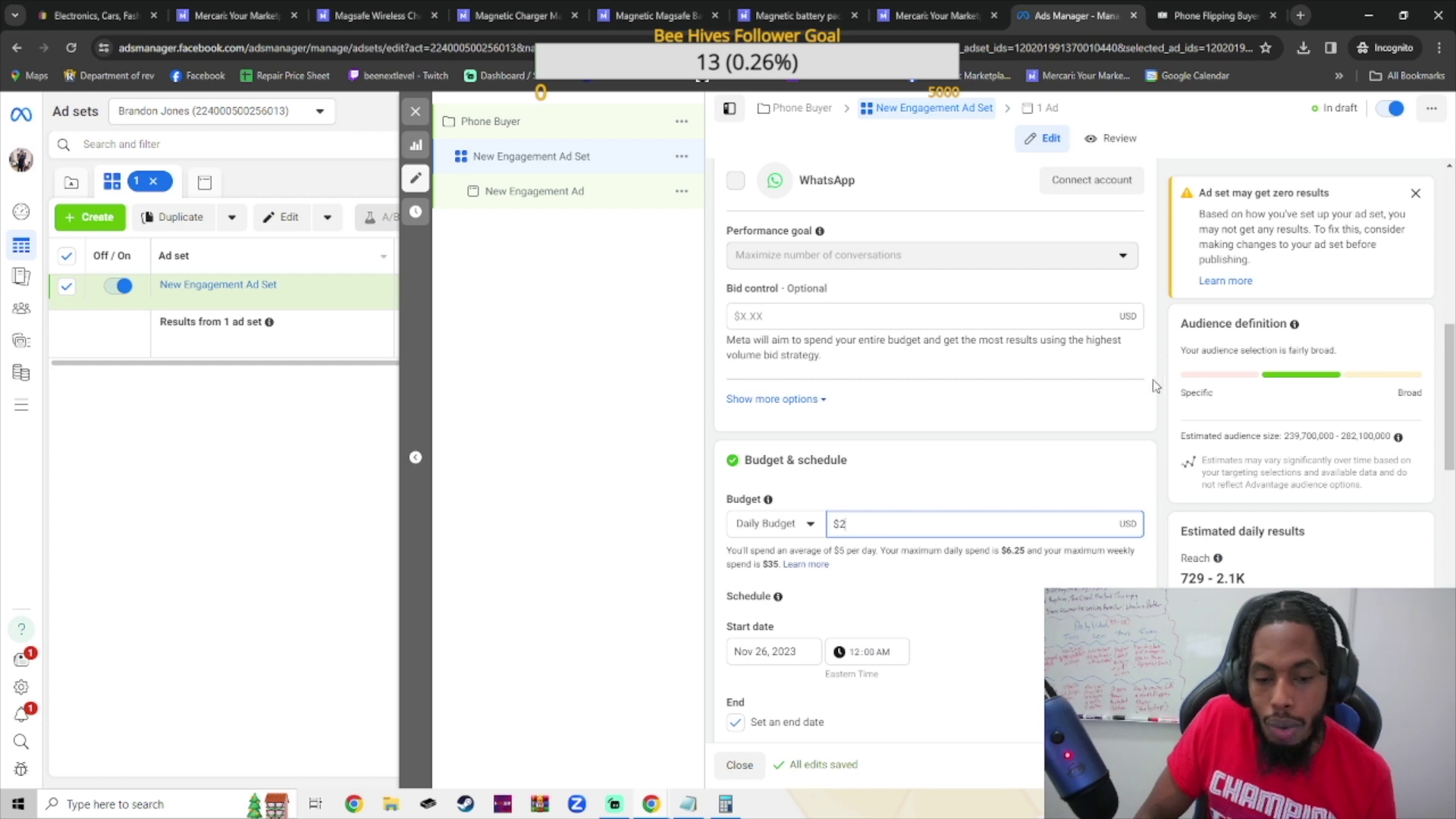
drag(1188, 578, 1264, 584)
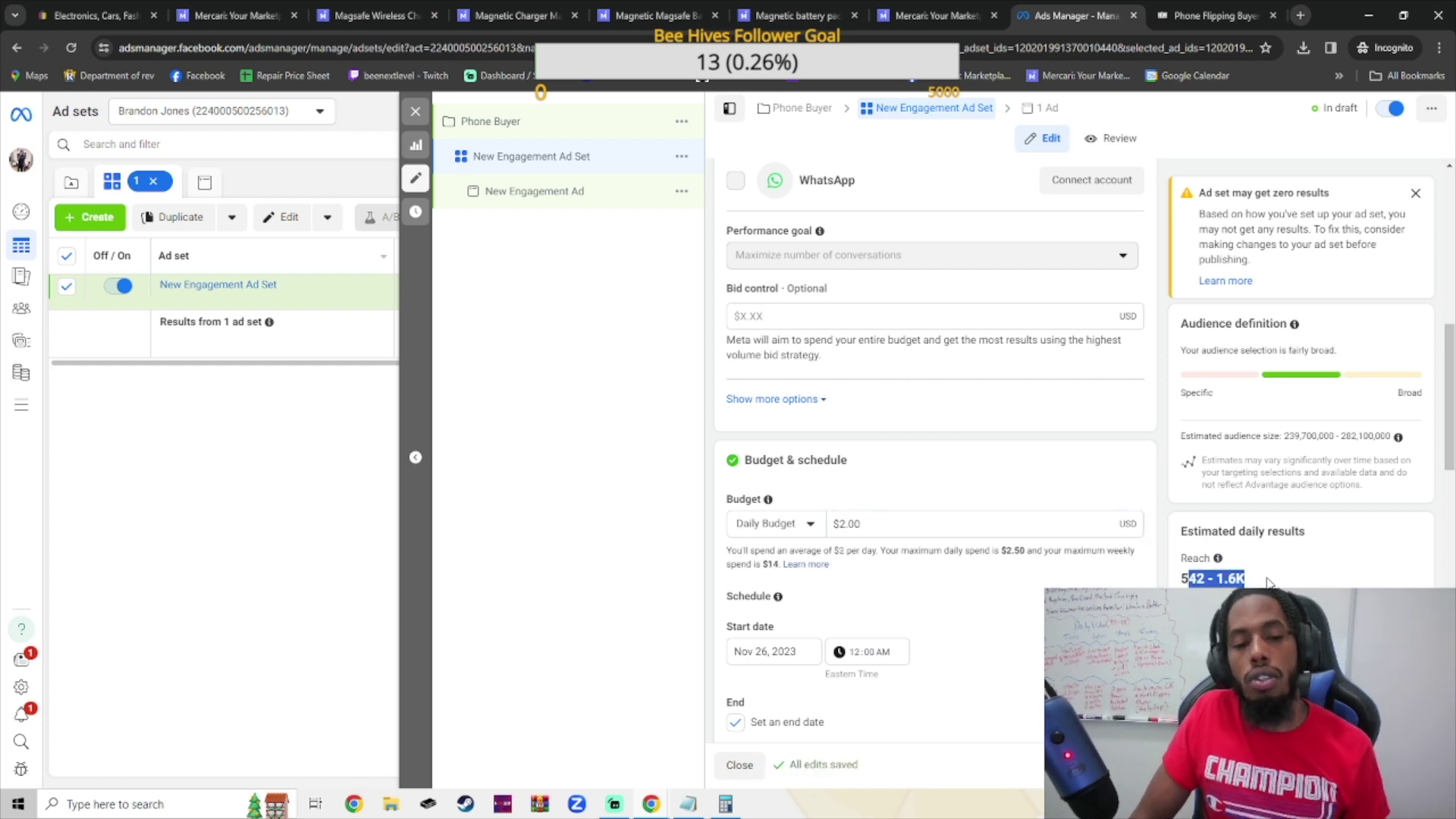
Replace the United States audience location with Philadelphia, Pennsylvania, and reduce its radius to 10 mi
scroll(1042, 601, down, 3)
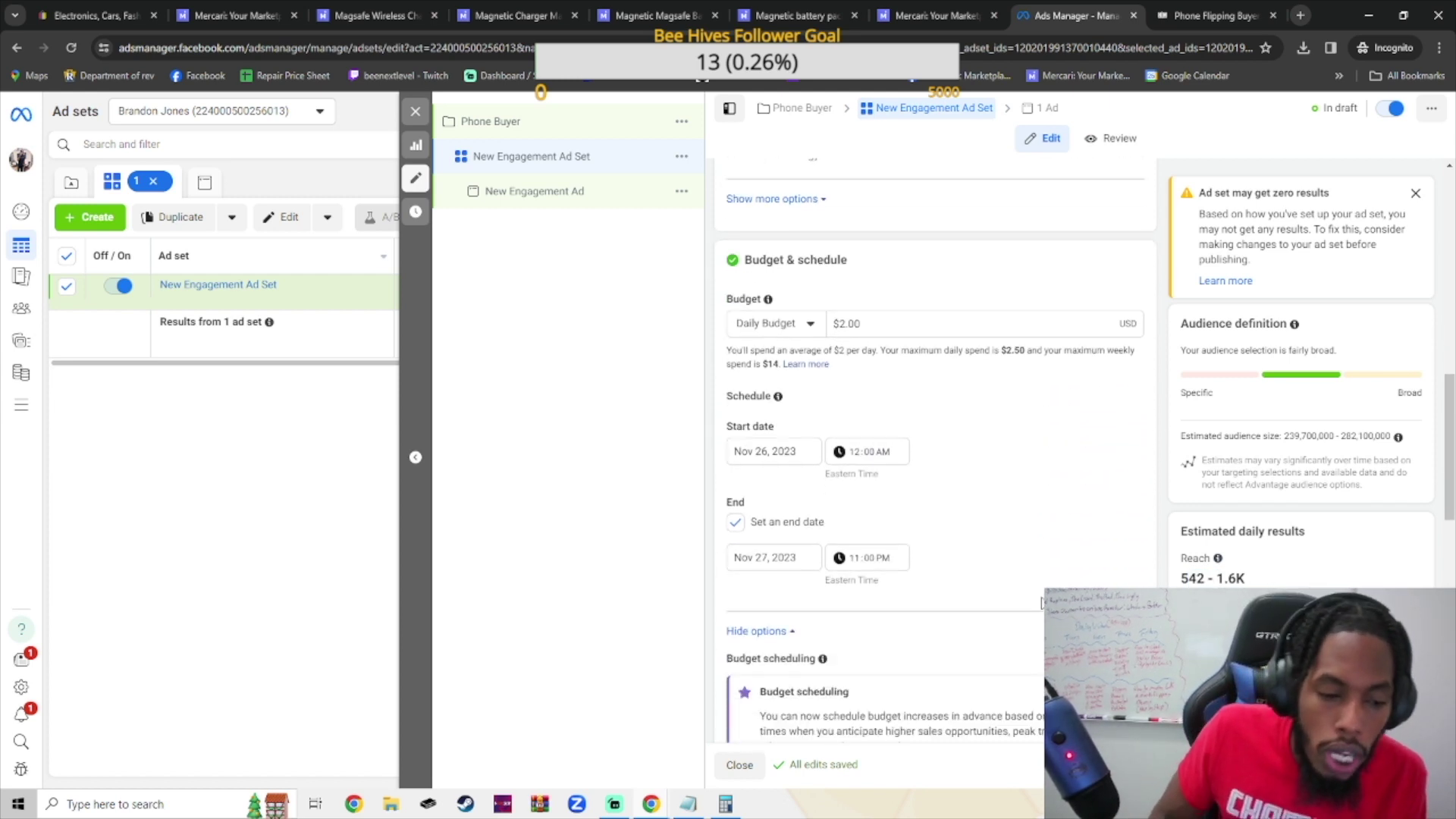
scroll(1041, 601, down, 2)
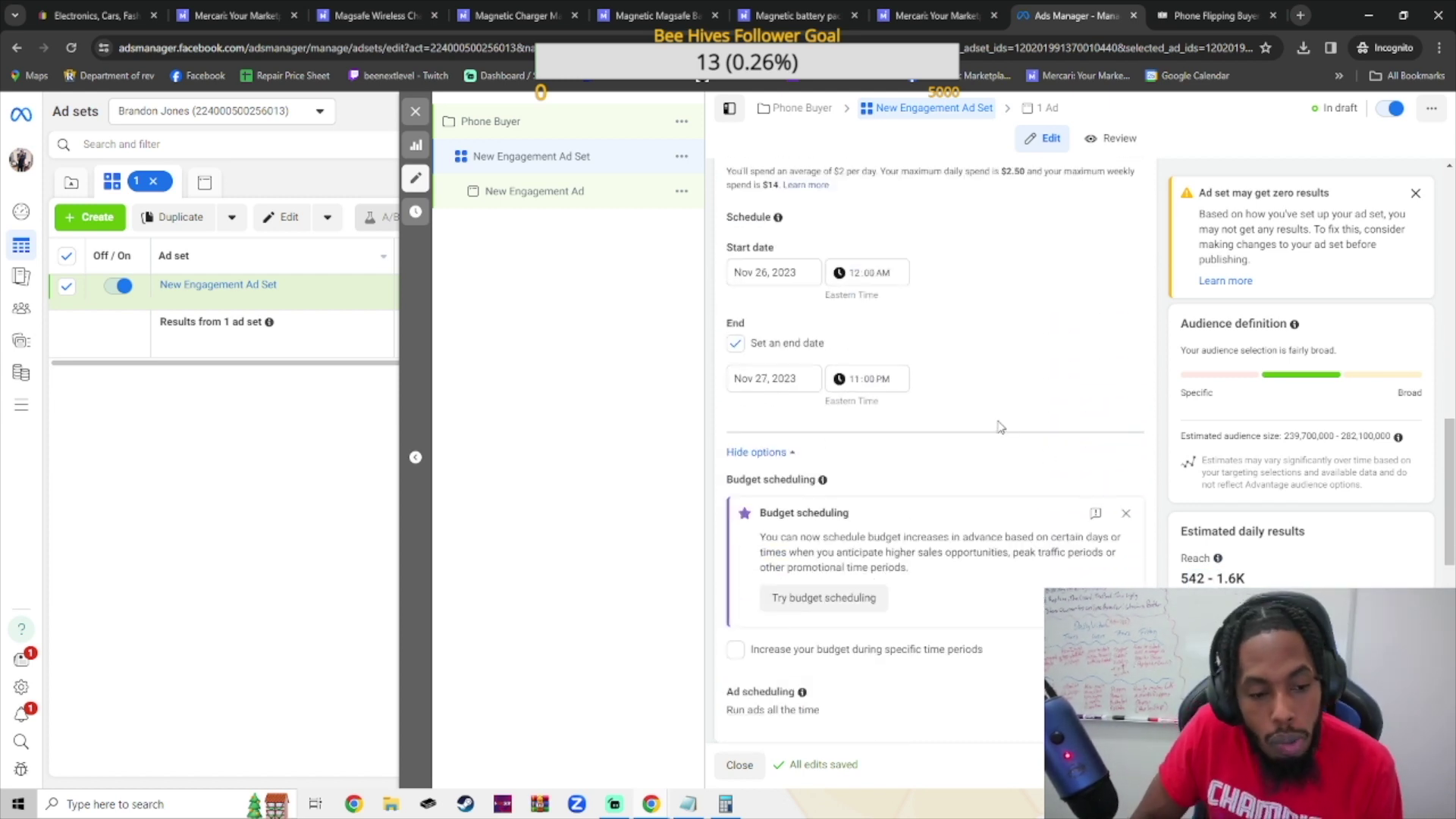
scroll(1000, 430, down, 4)
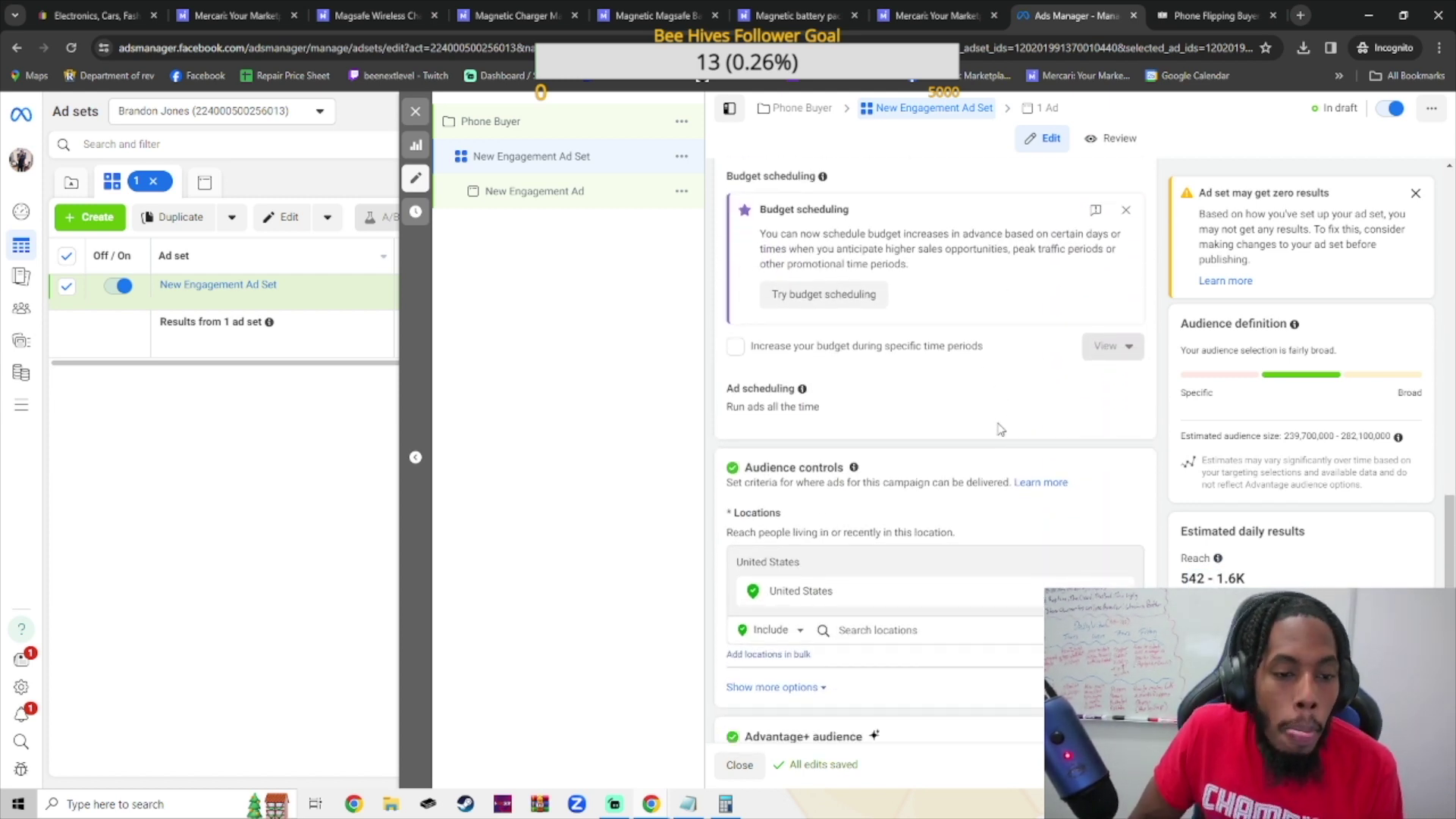
scroll(1000, 429, down, 2)
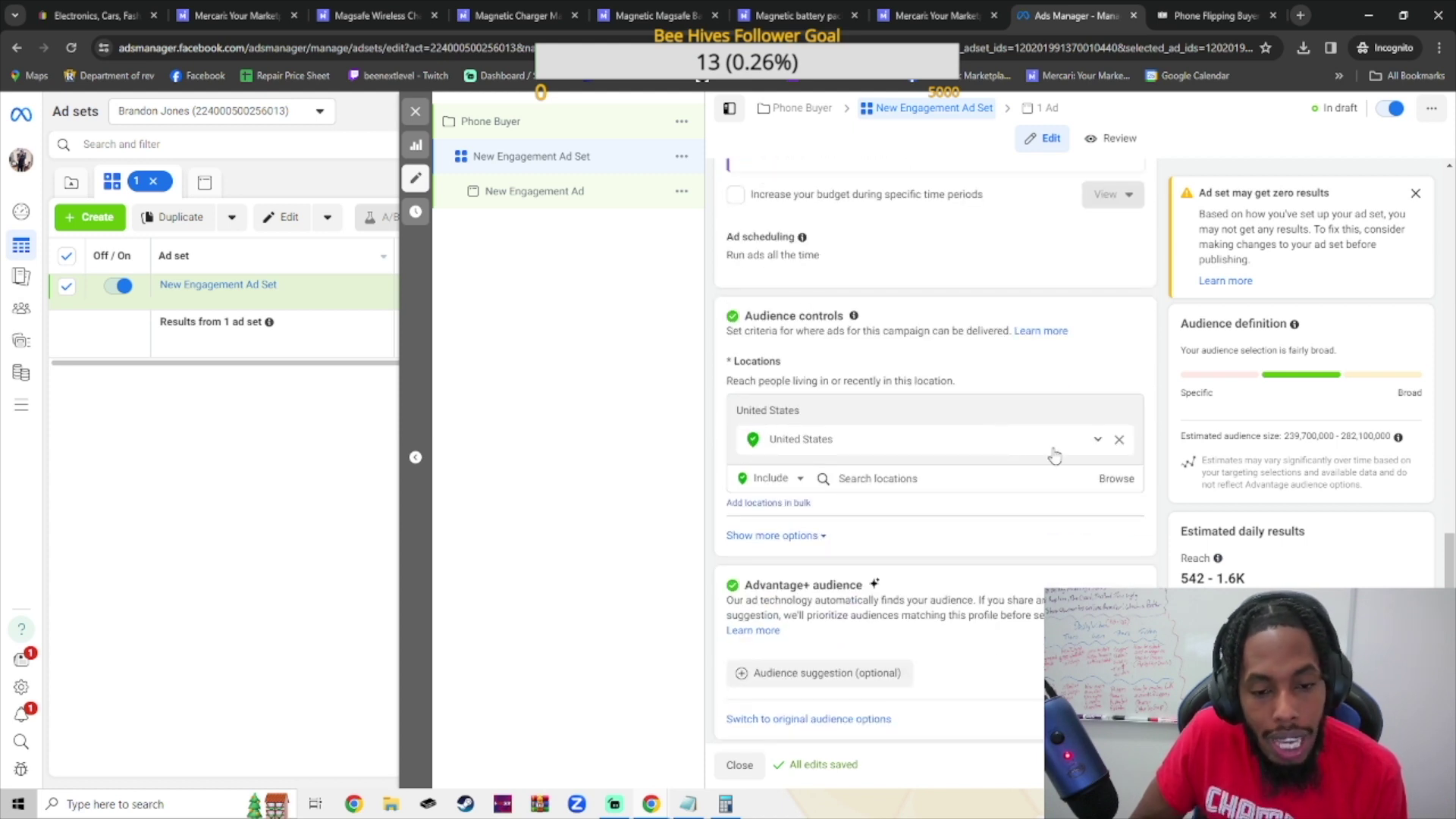
click(1120, 441)
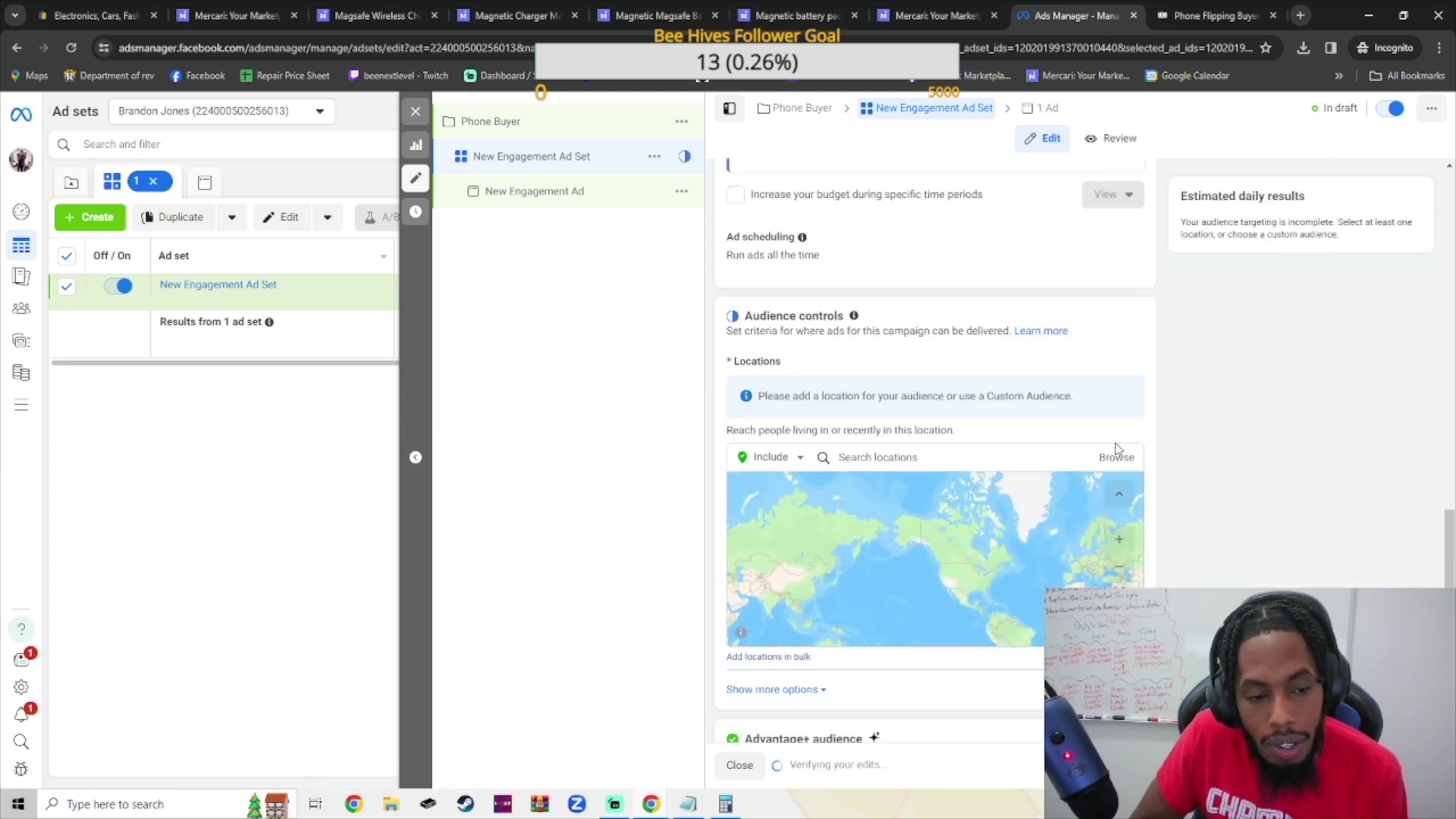
click(883, 456)
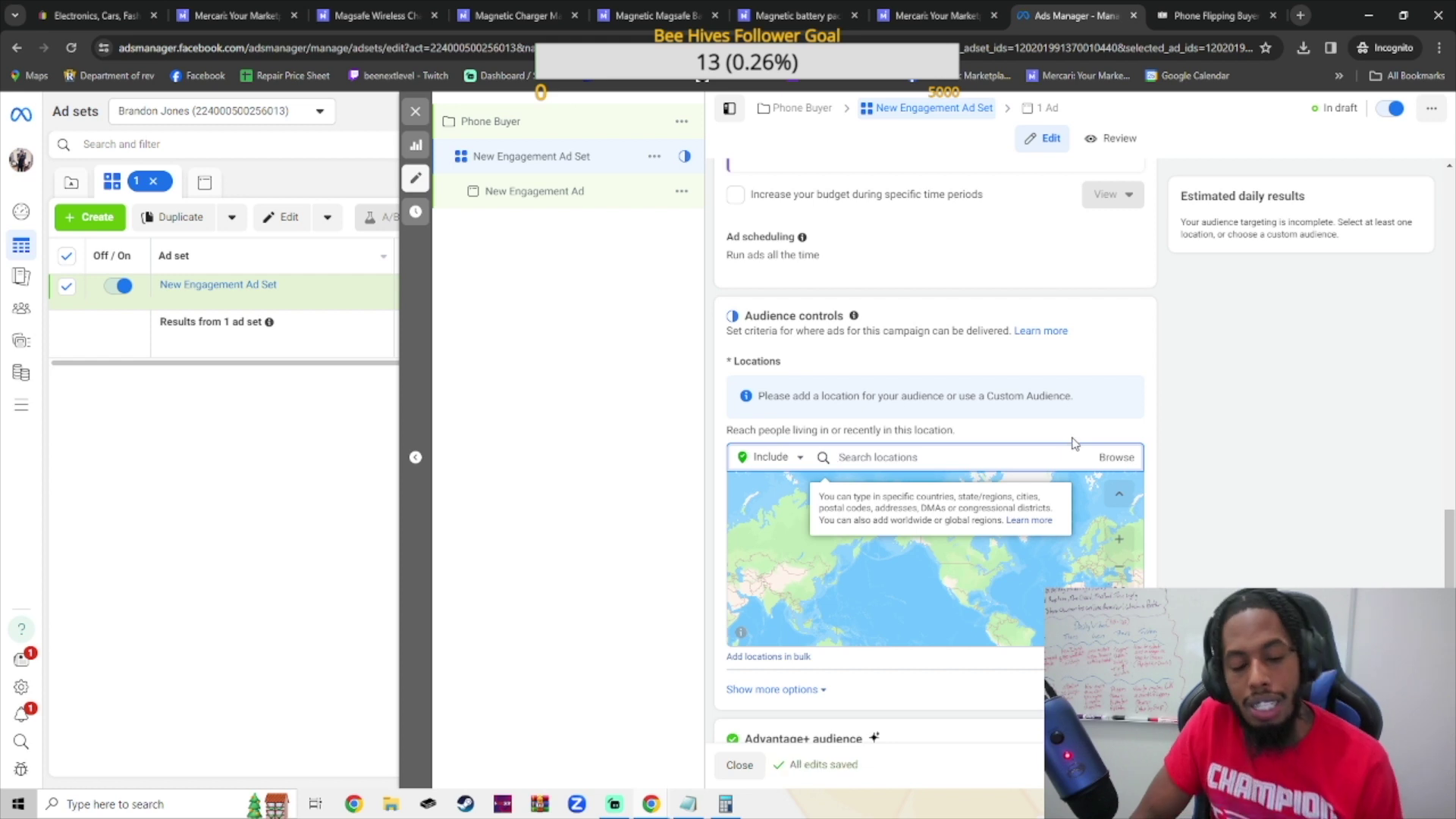
text(Philad)
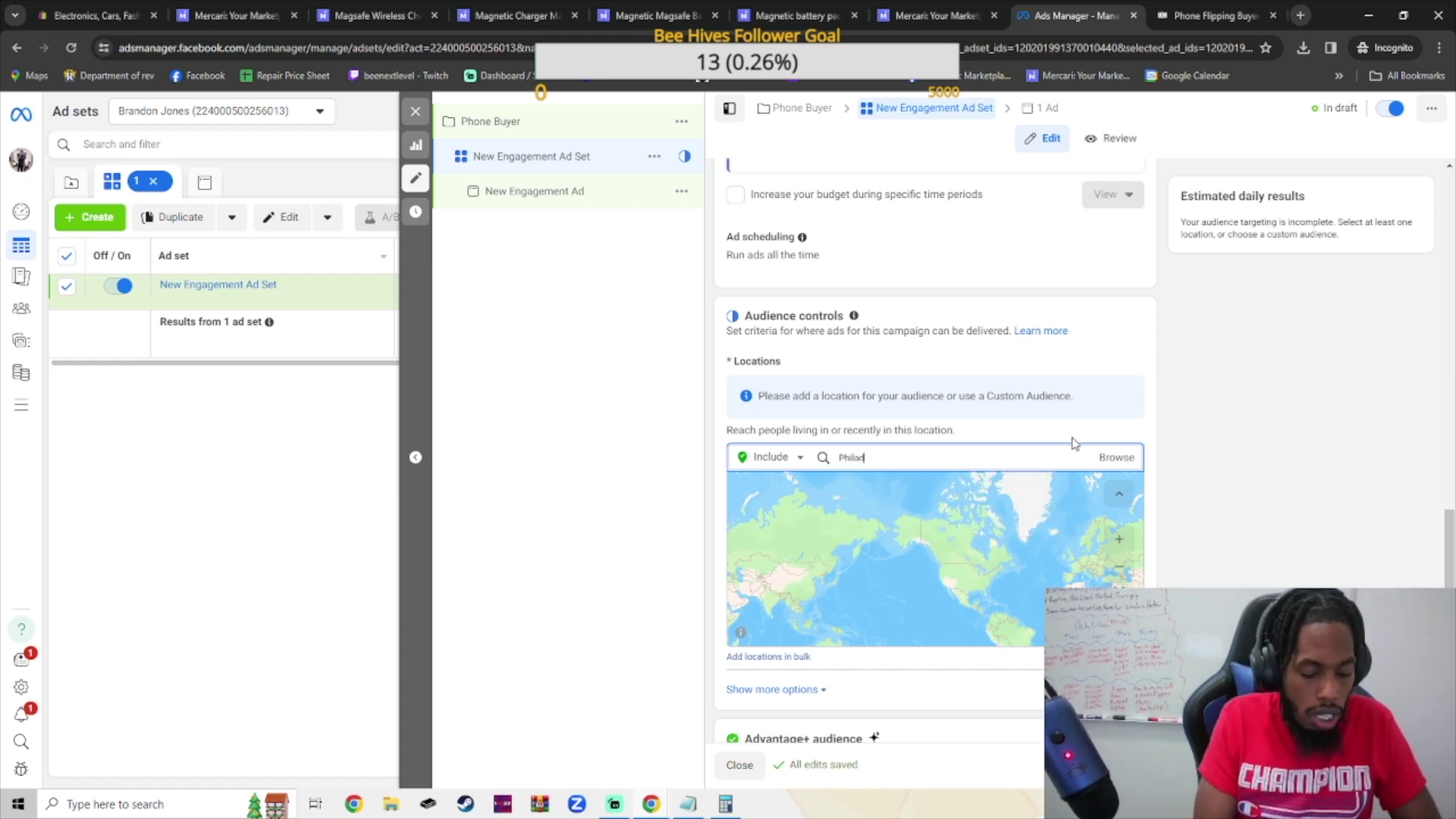
text(elphia)
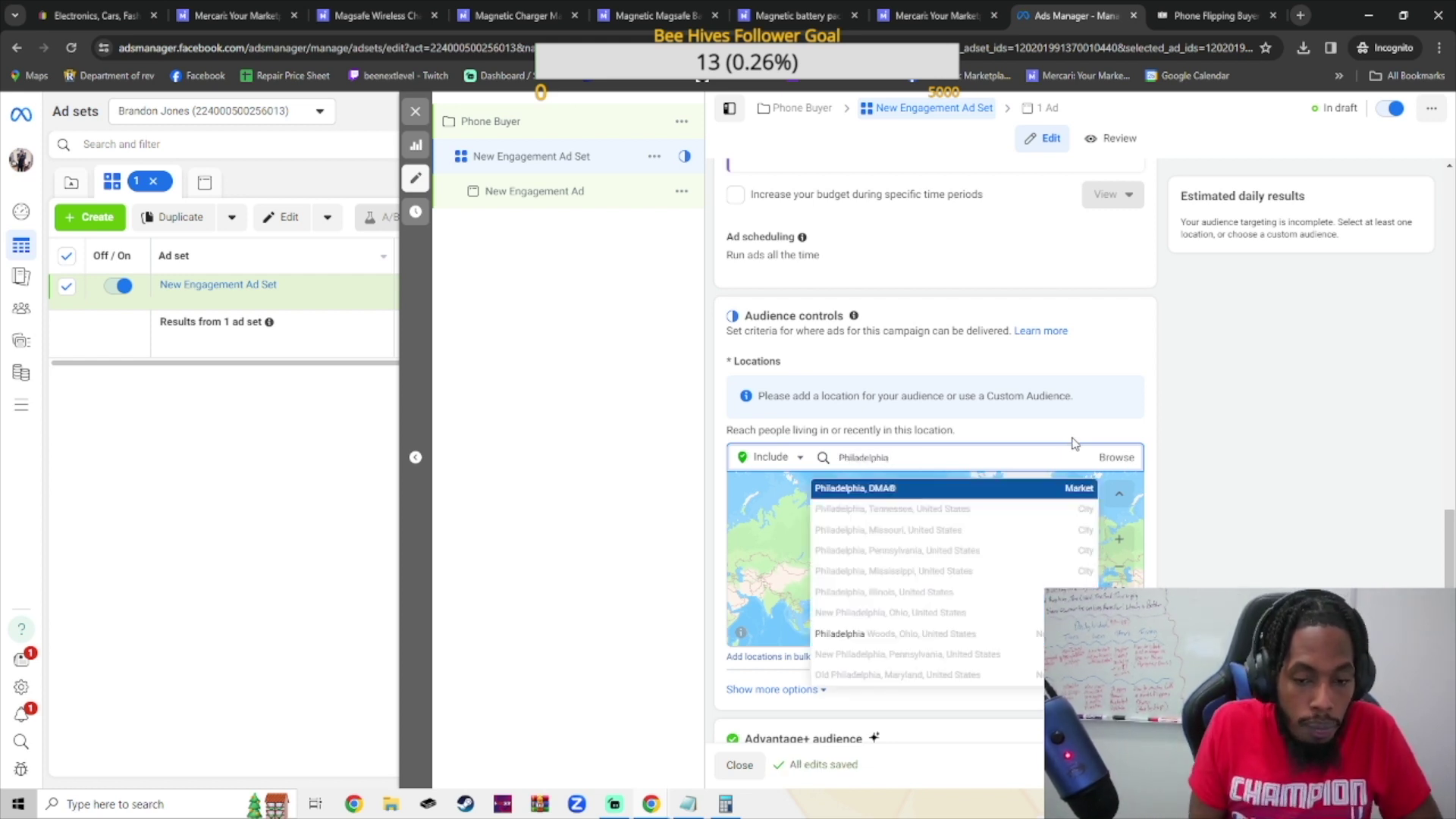
click(1005, 550)
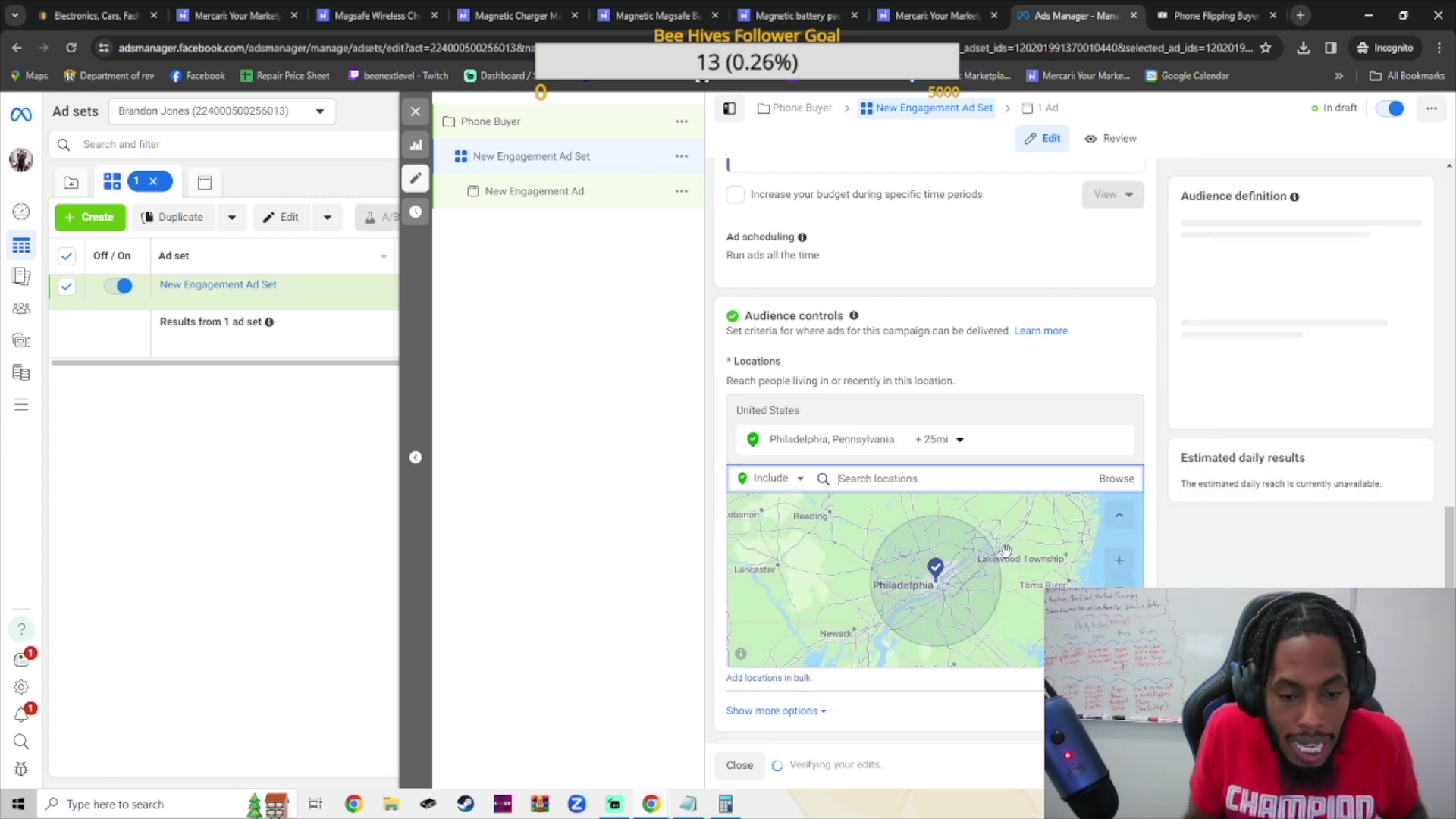
click(937, 439)
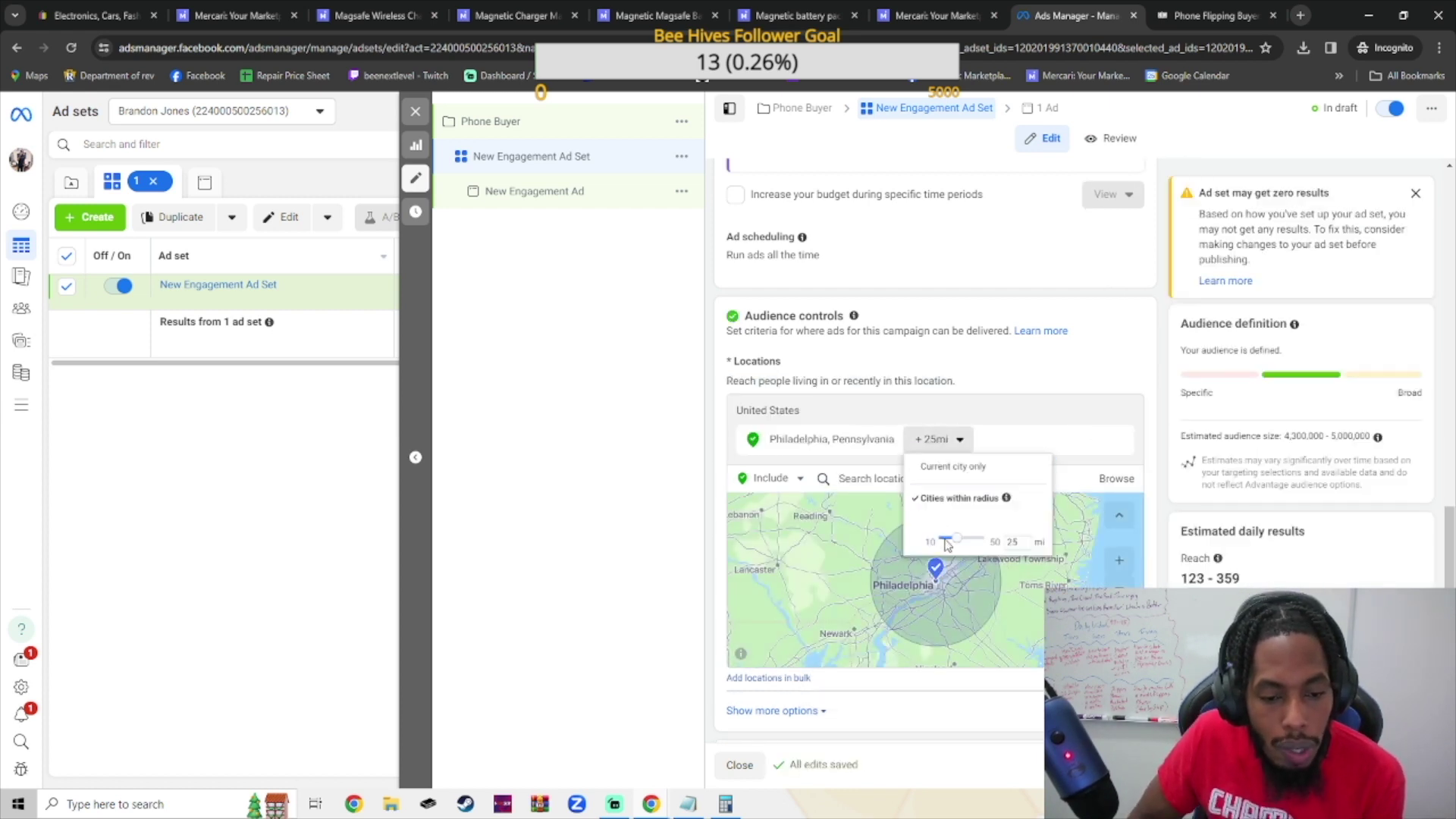
drag(953, 543, 940, 545)
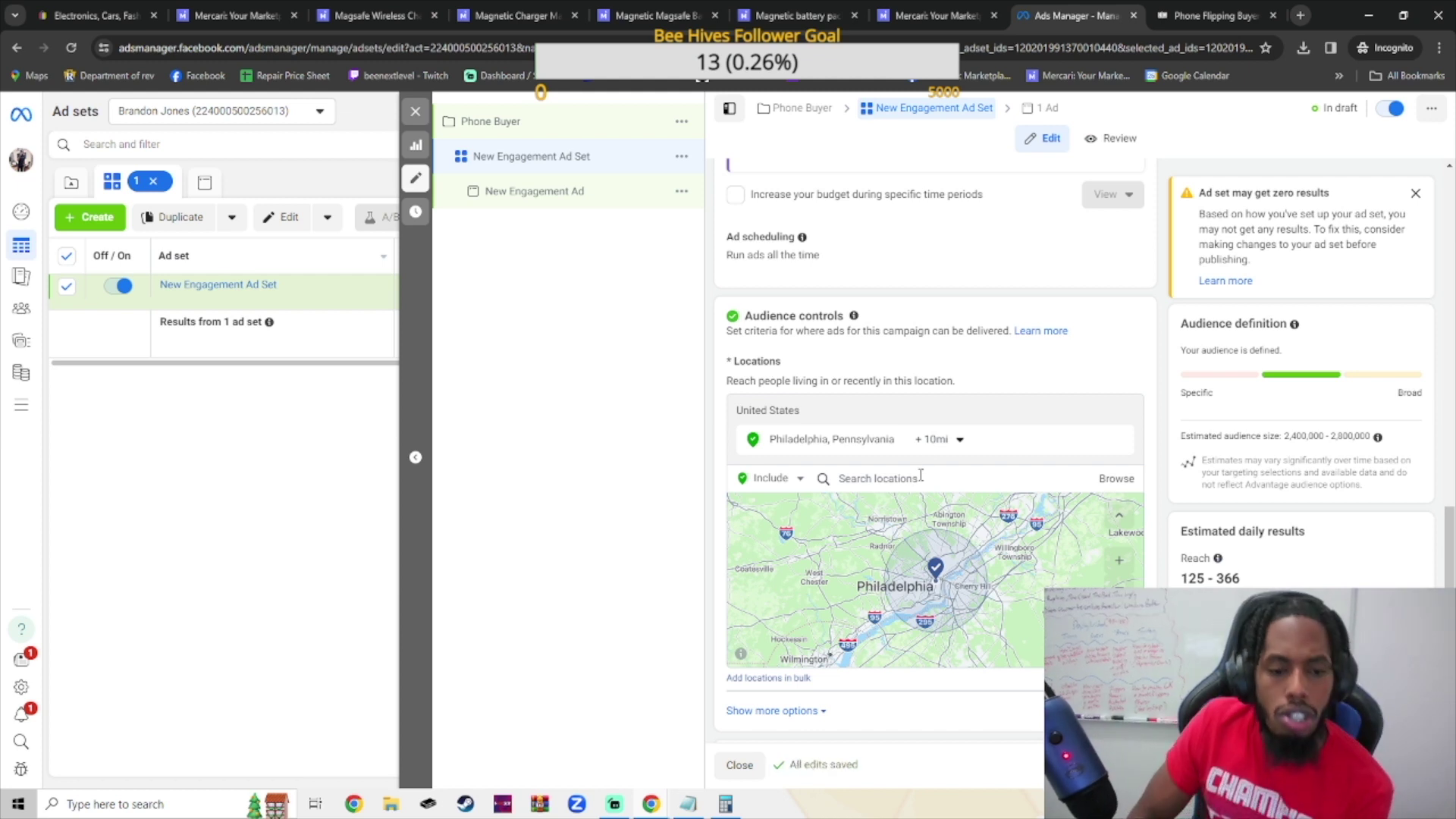
Try to reduce the Philadelphia radius to 5 mi and check the estimated daily reach
click(940, 439)
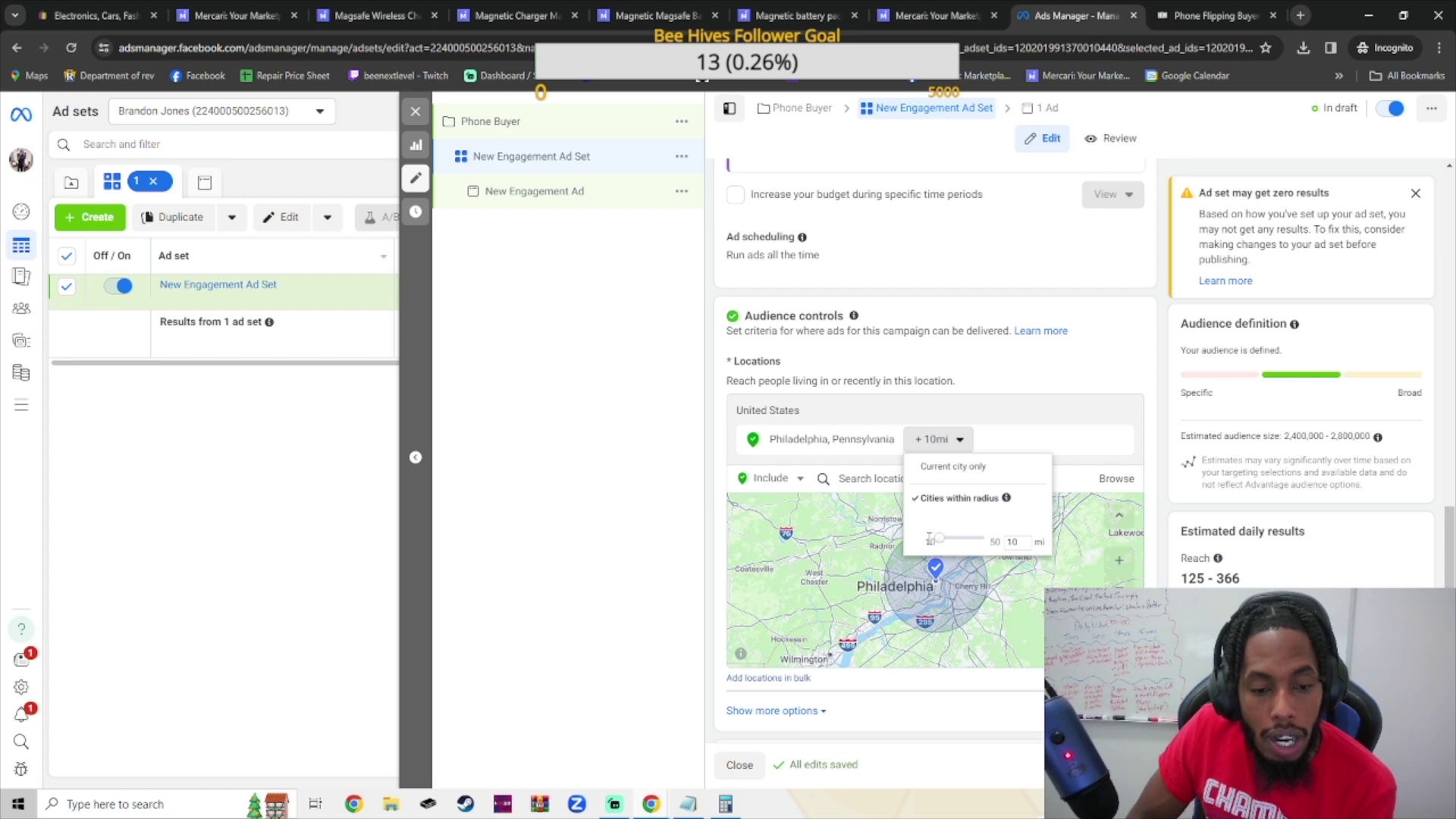
double_click(1027, 541)
text(5)
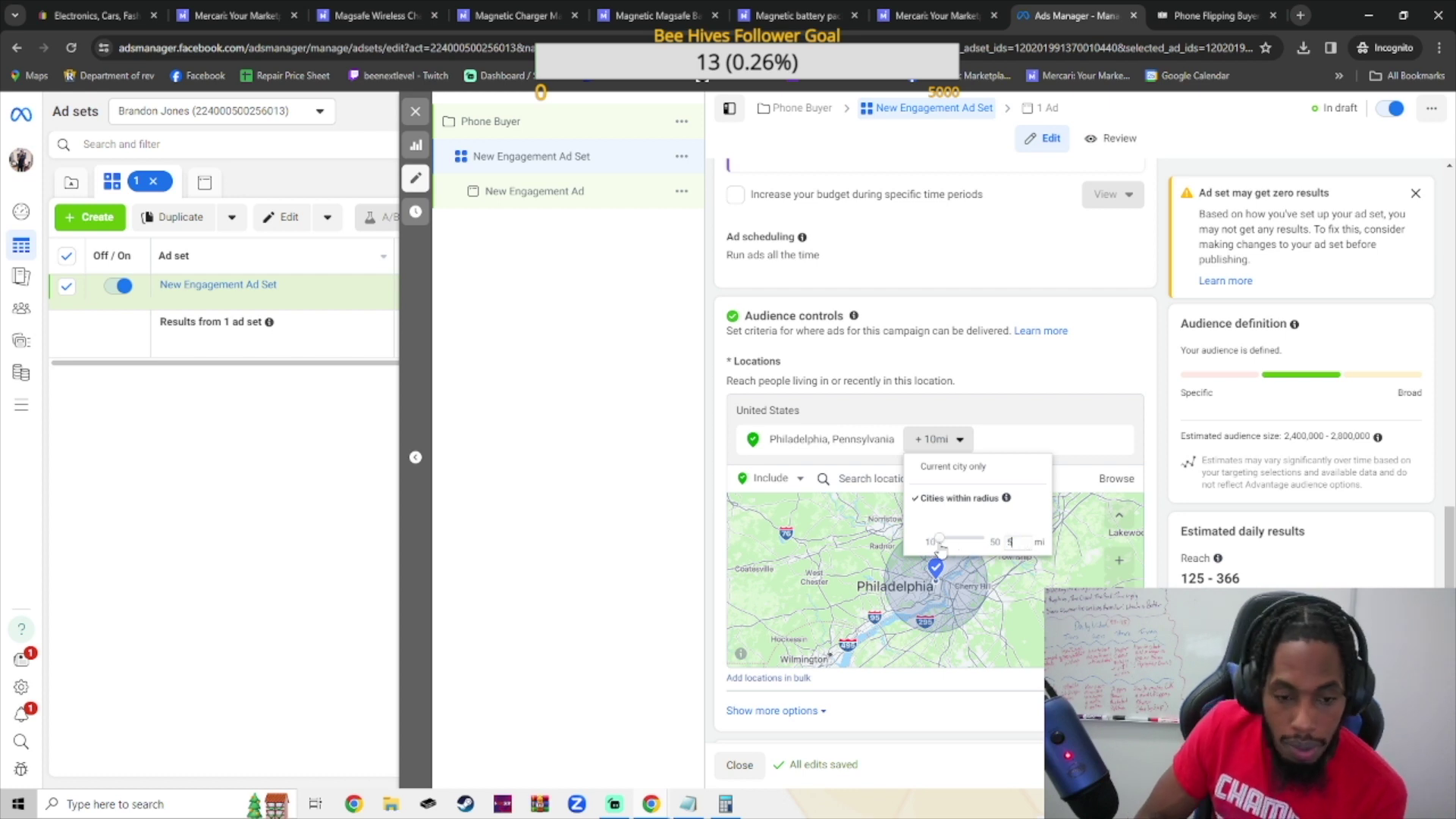
click(940, 547)
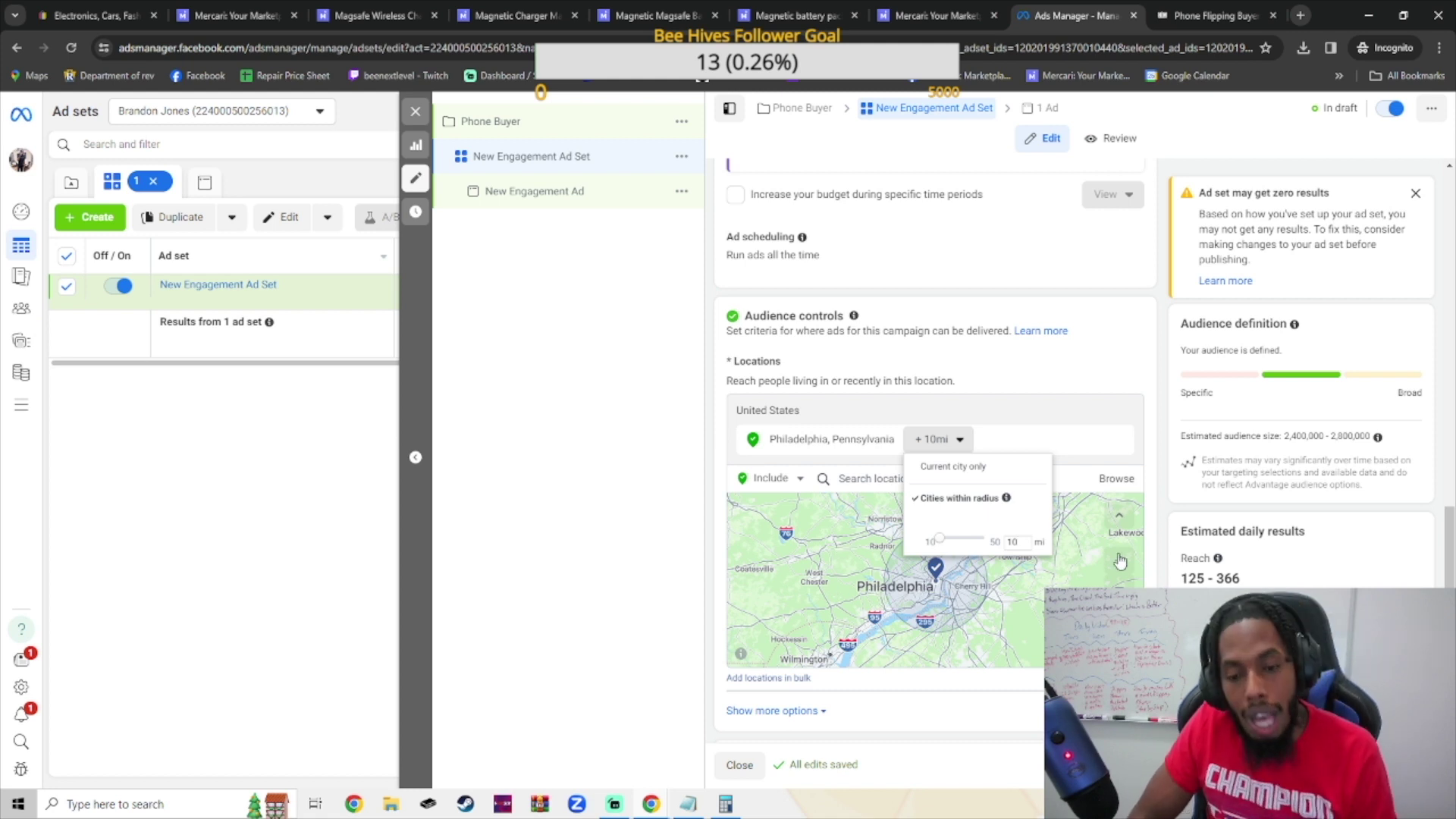
click(1025, 436)
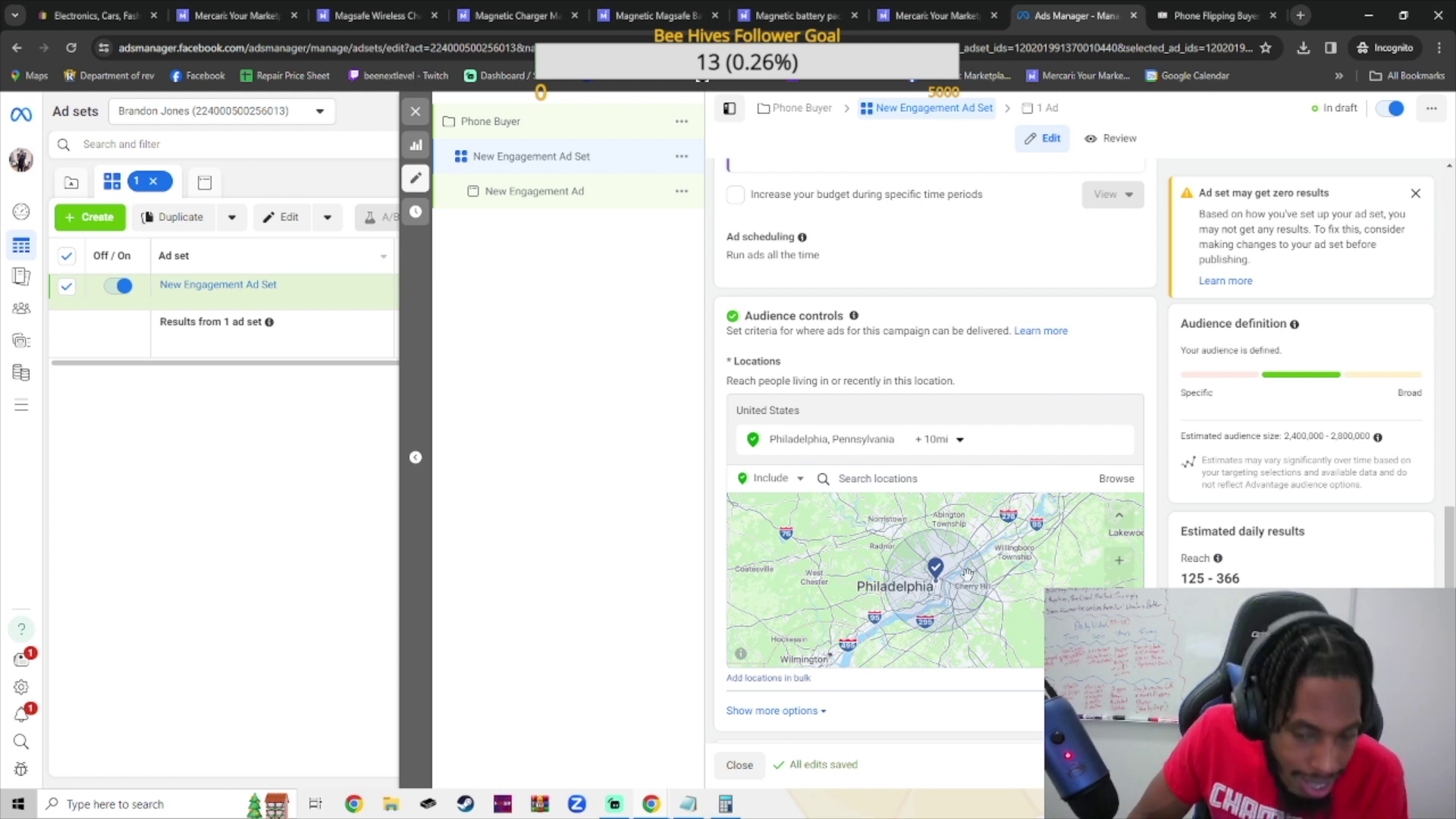
double_click(1243, 579)
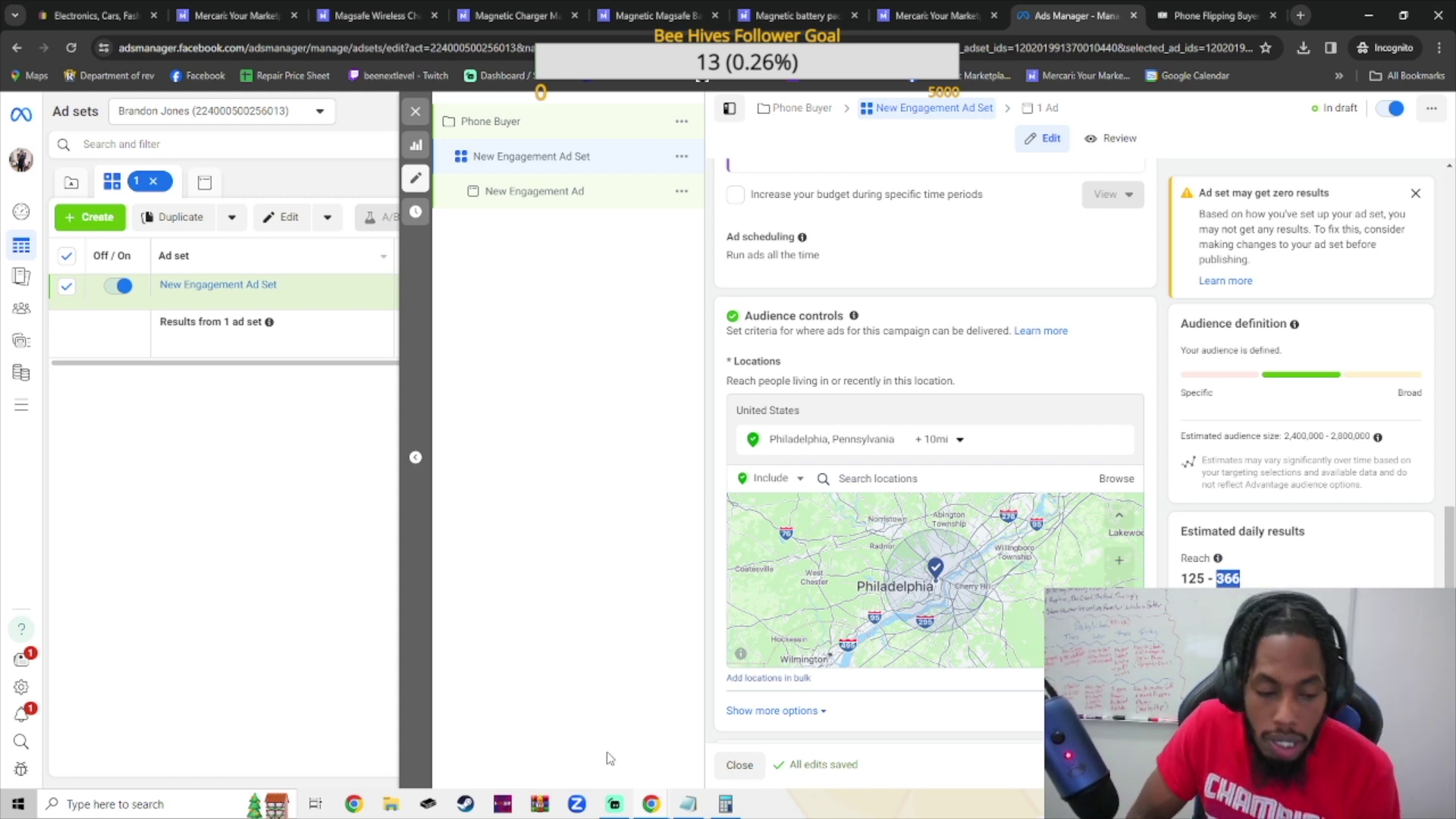
Switch the ad set to manual placements and exclude Audience network, Messenger and Instagram, keeping only Facebook as the platform
scroll(904, 647, down, 6)
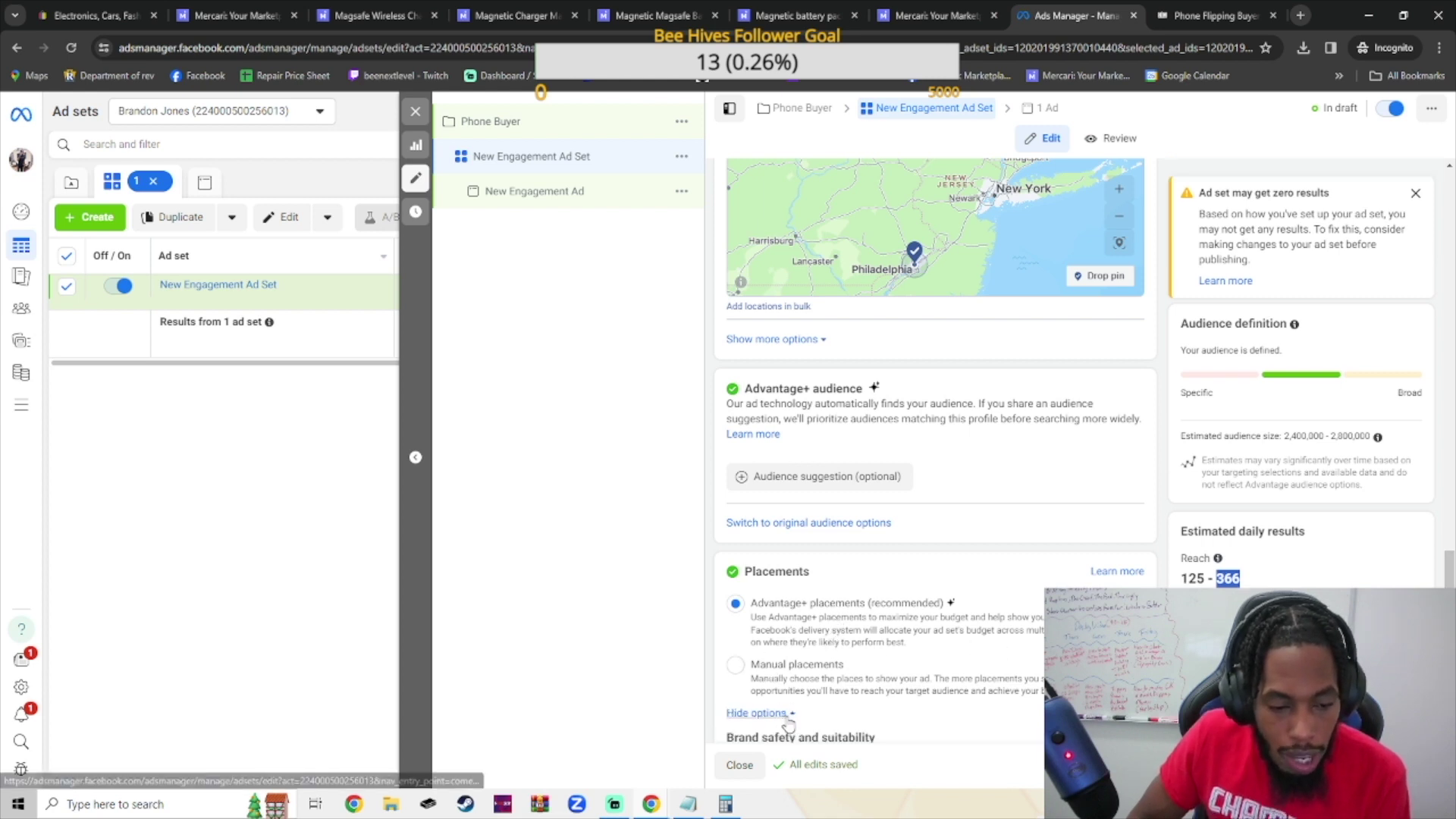
click(774, 713)
scroll(781, 707, down, 4)
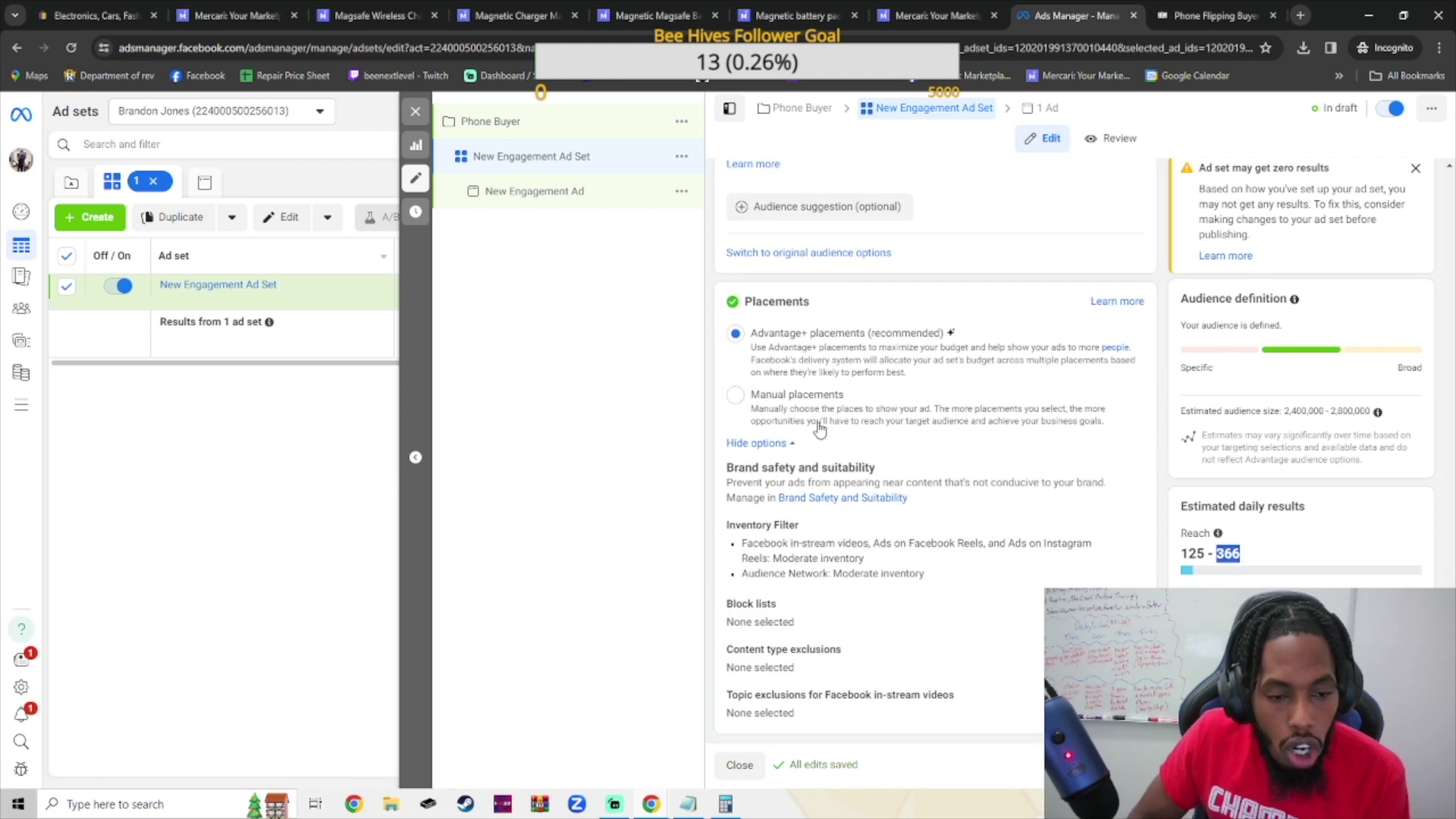
click(737, 394)
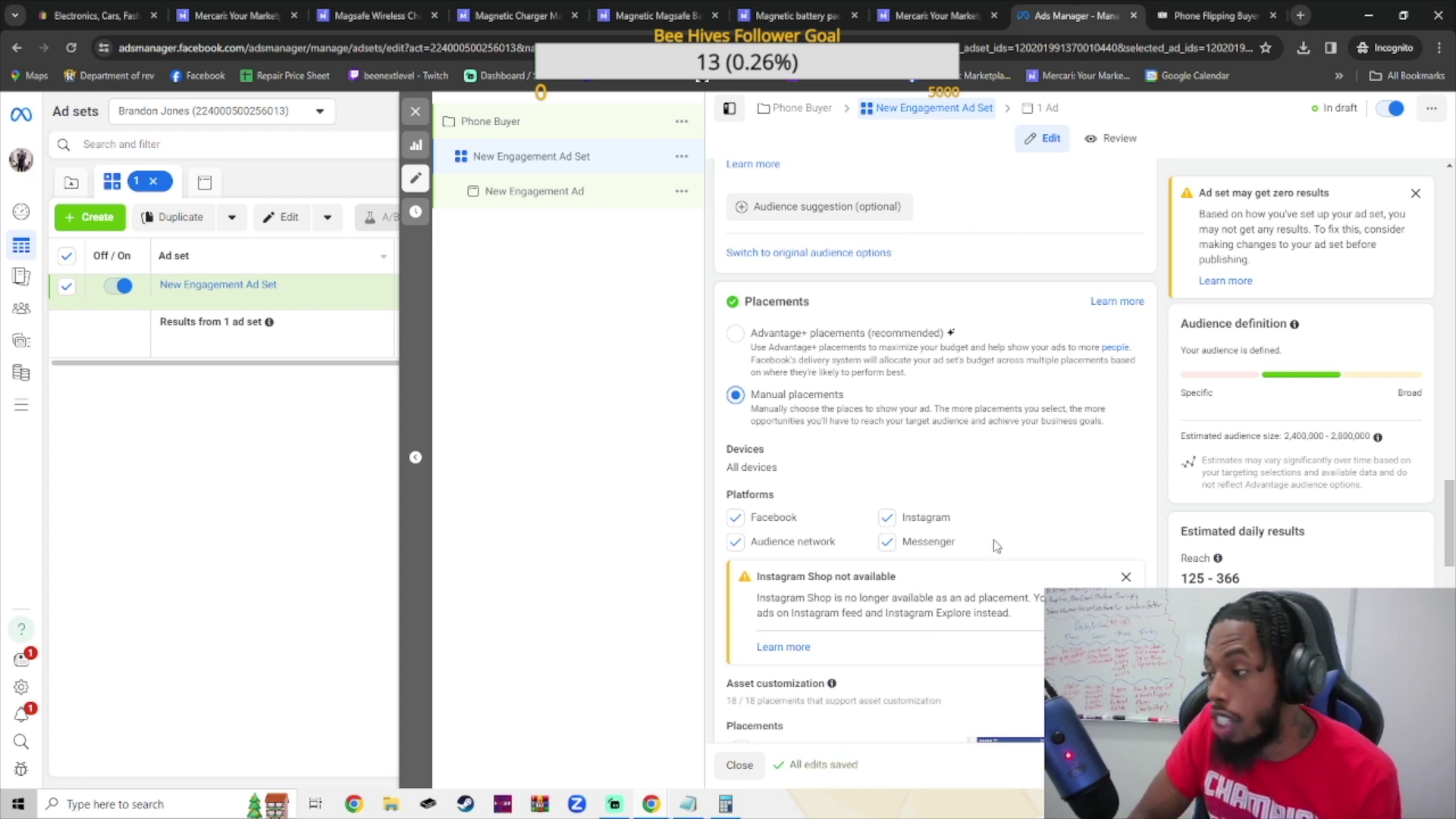
click(737, 543)
click(737, 543)
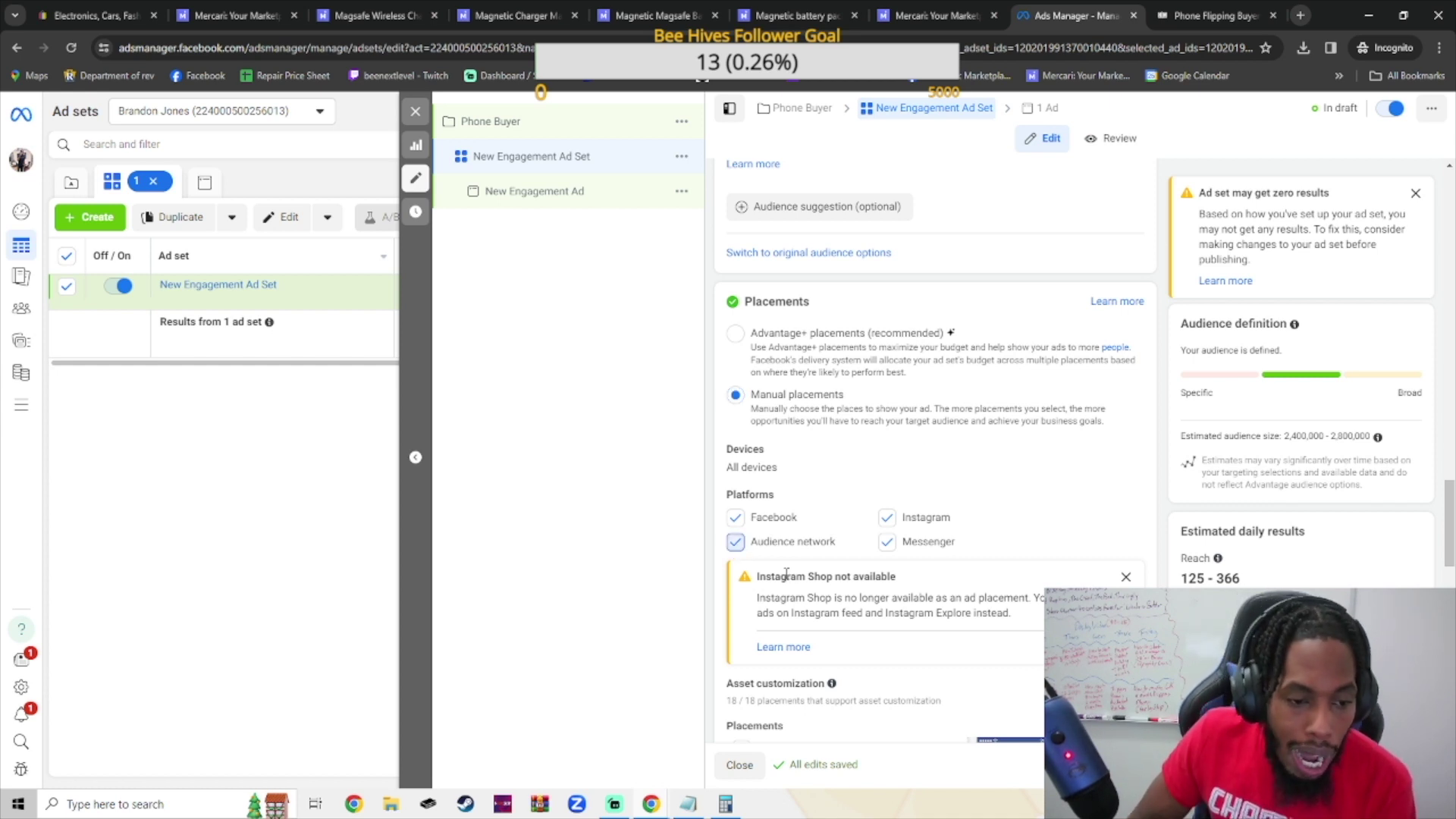
click(738, 543)
click(887, 542)
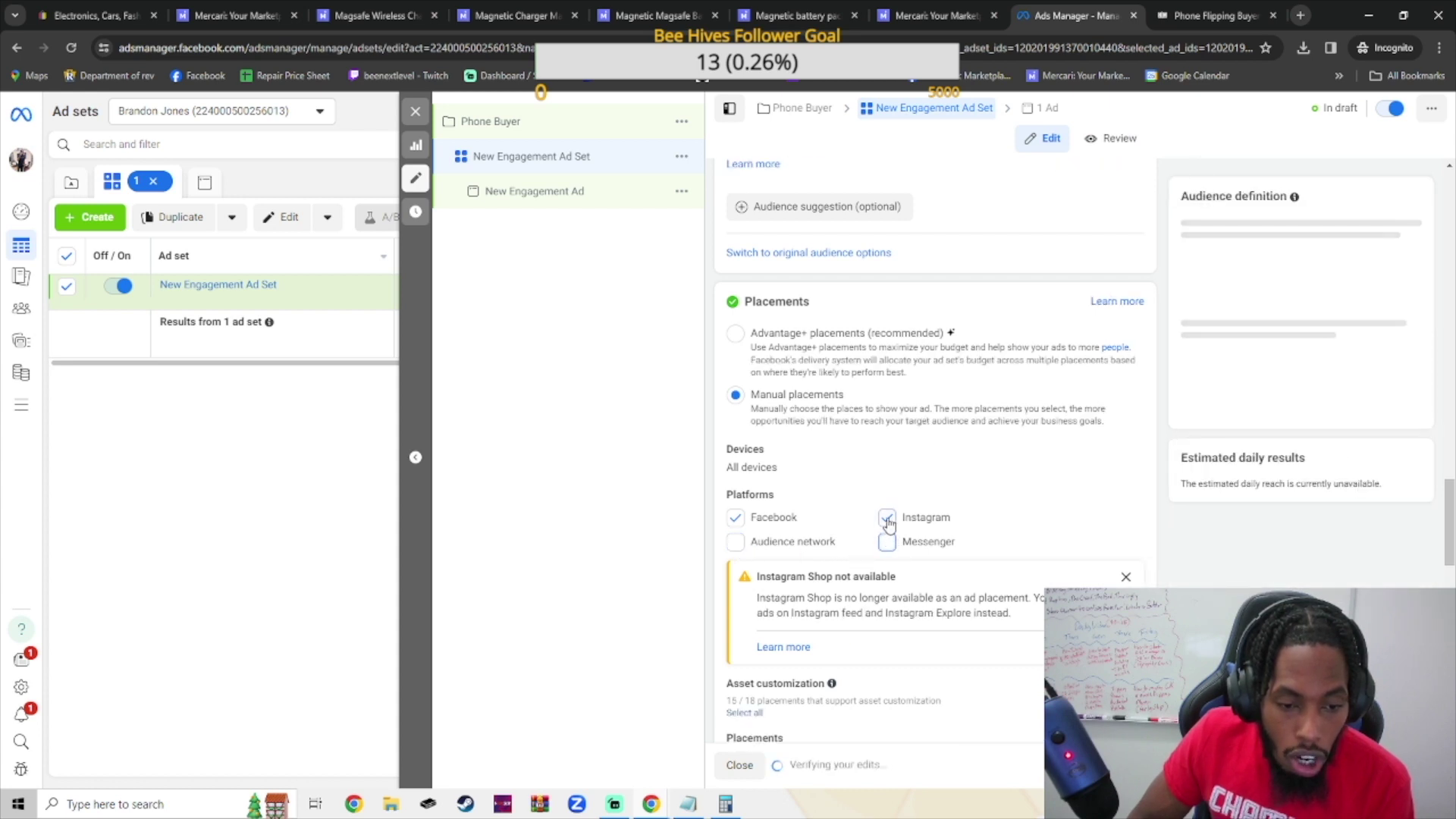
click(887, 520)
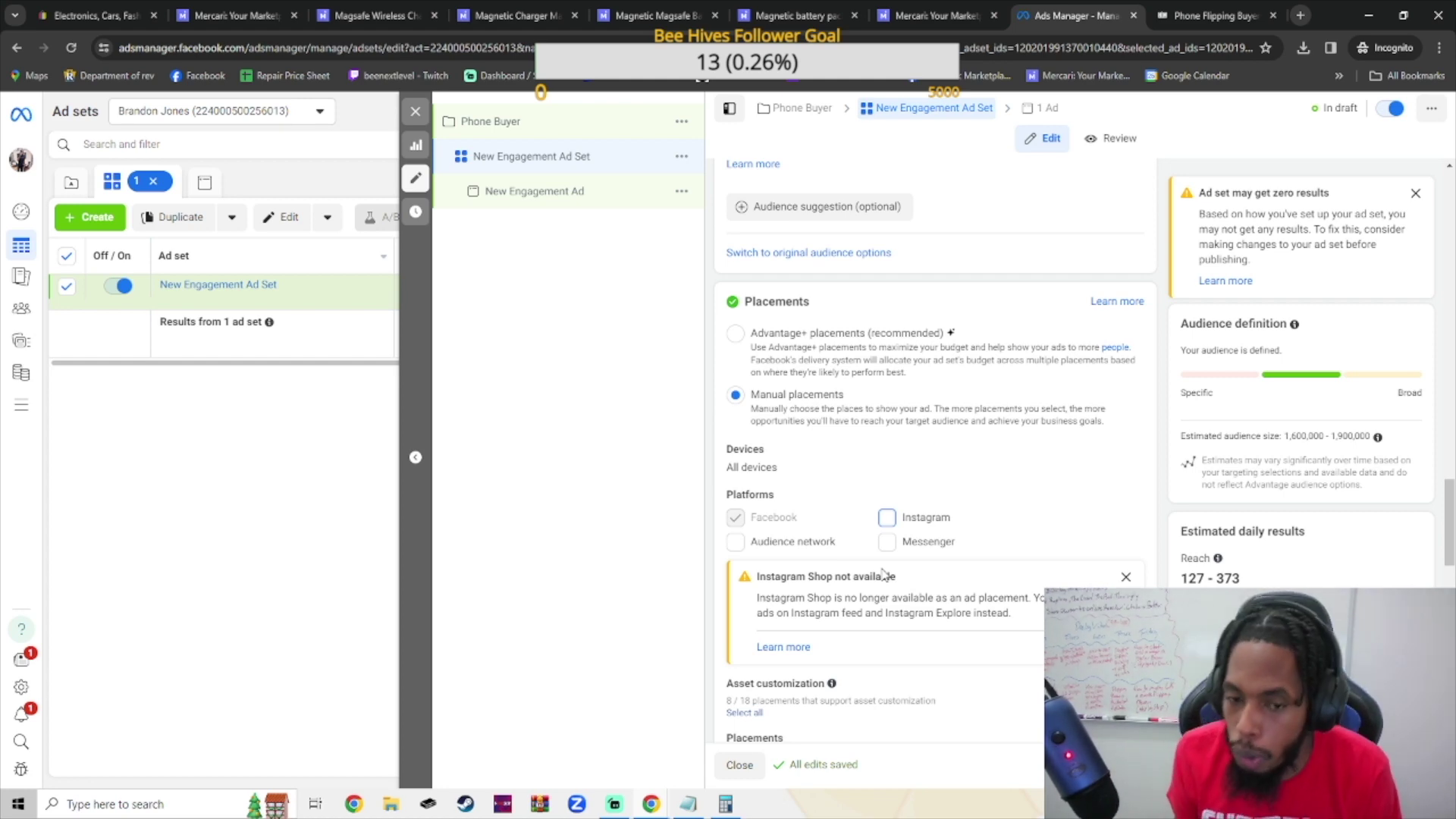
Exclude the Facebook Stories and Facebook Reels placements and review the remaining feed, in-stream and search placements
scroll(884, 574, down, 5)
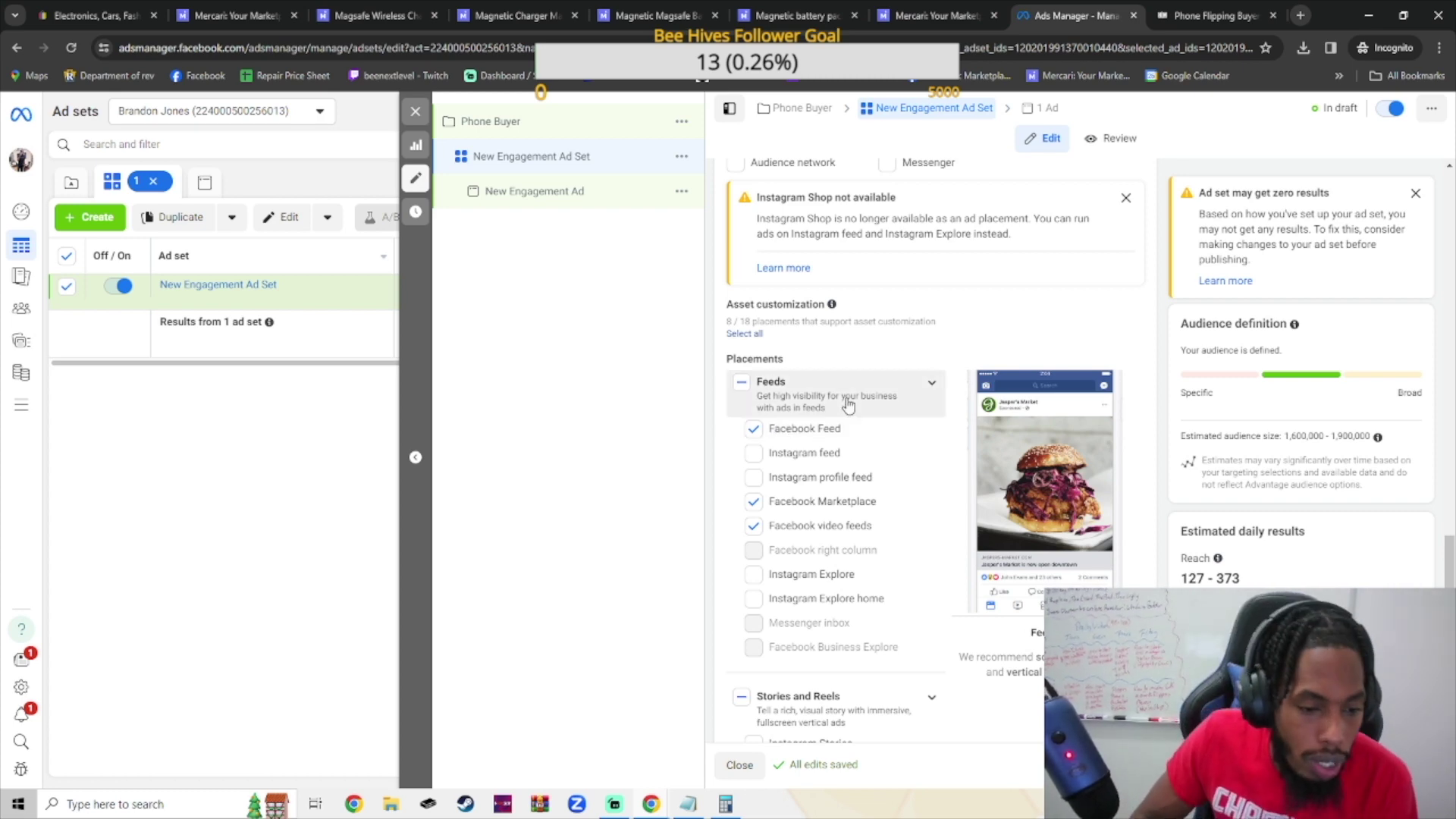
scroll(812, 334, down, 2)
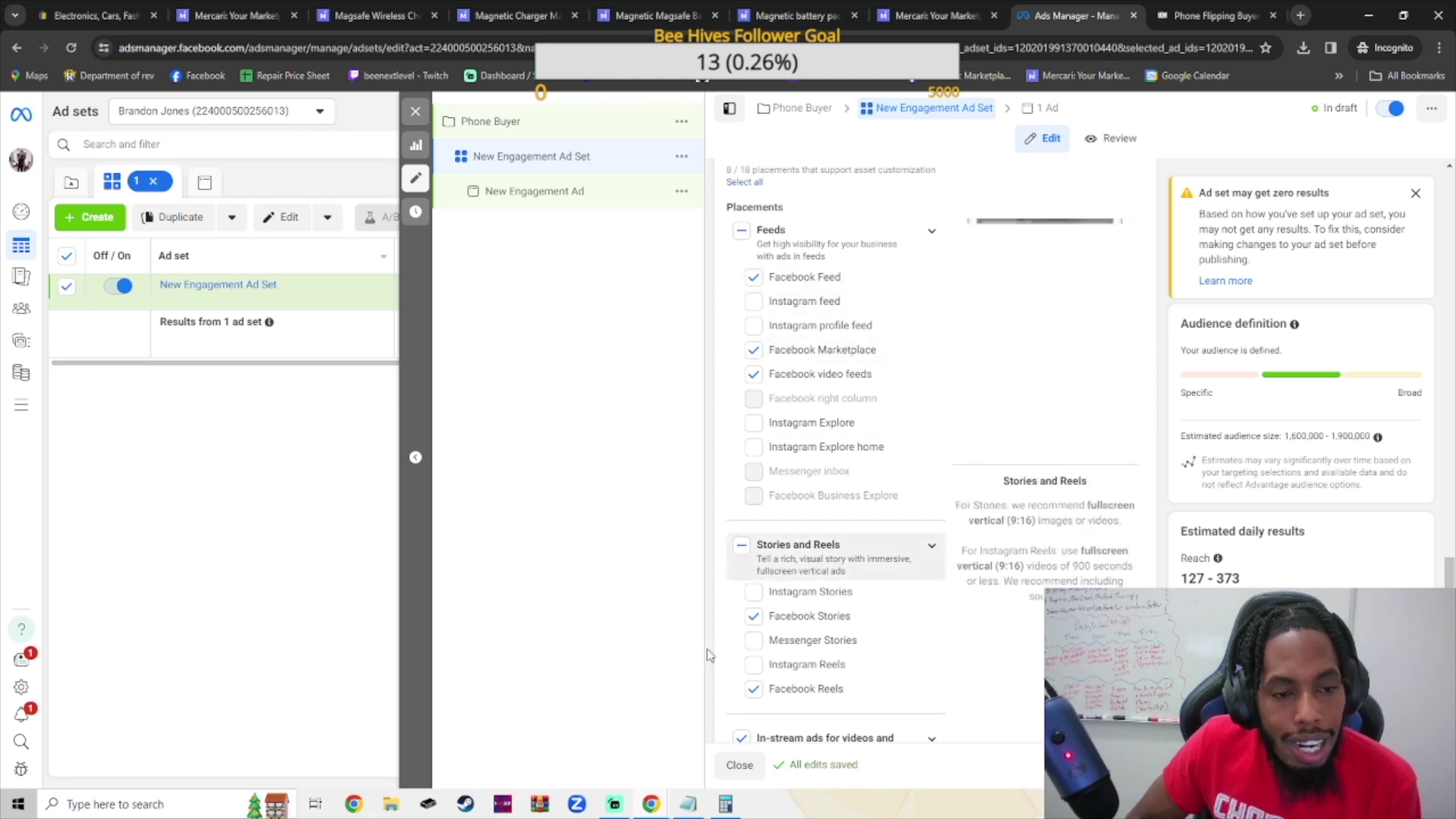
scroll(794, 582, down, 1)
scroll(794, 583, down, 3)
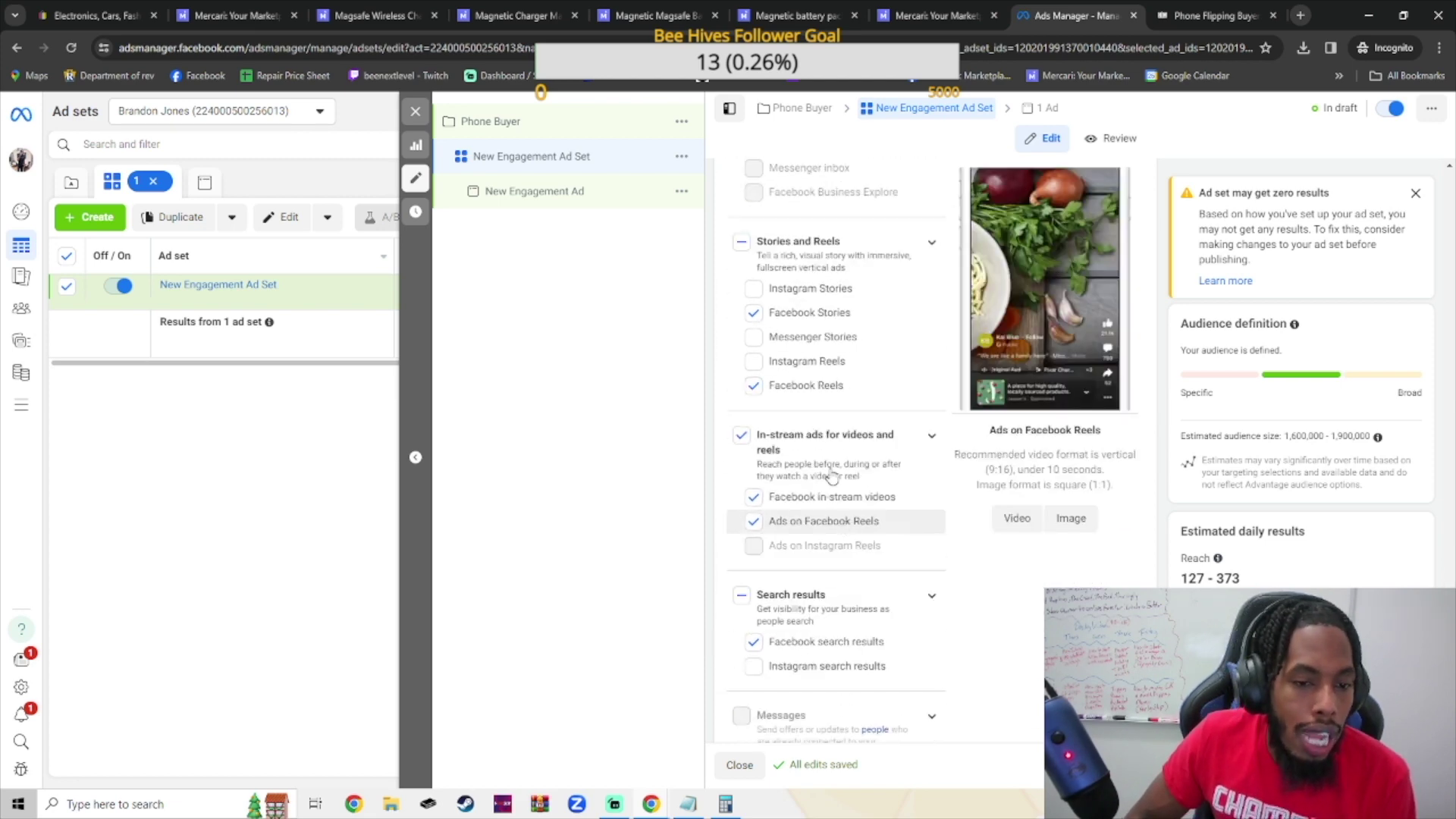
click(753, 386)
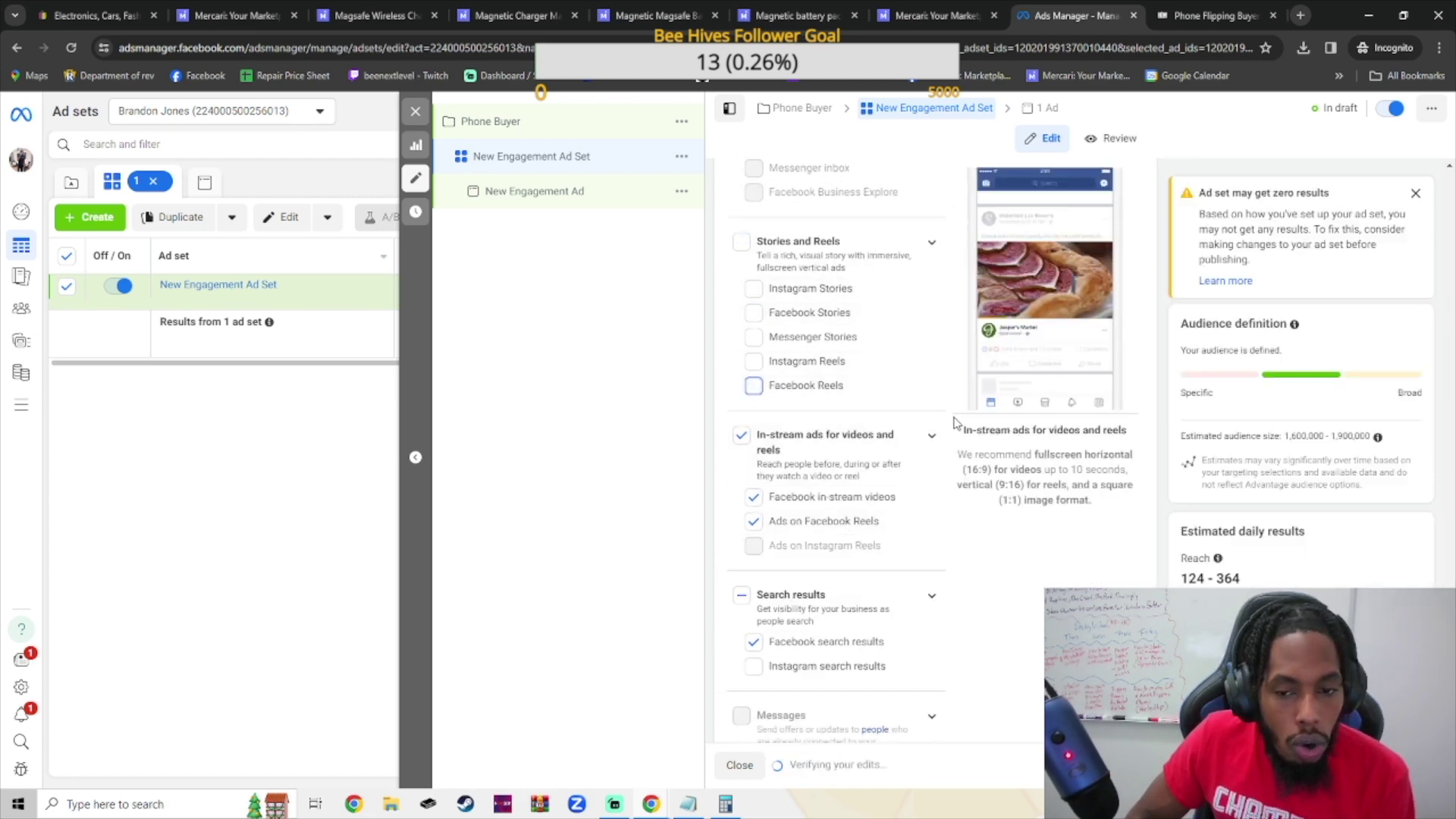
scroll(835, 455, down, 2)
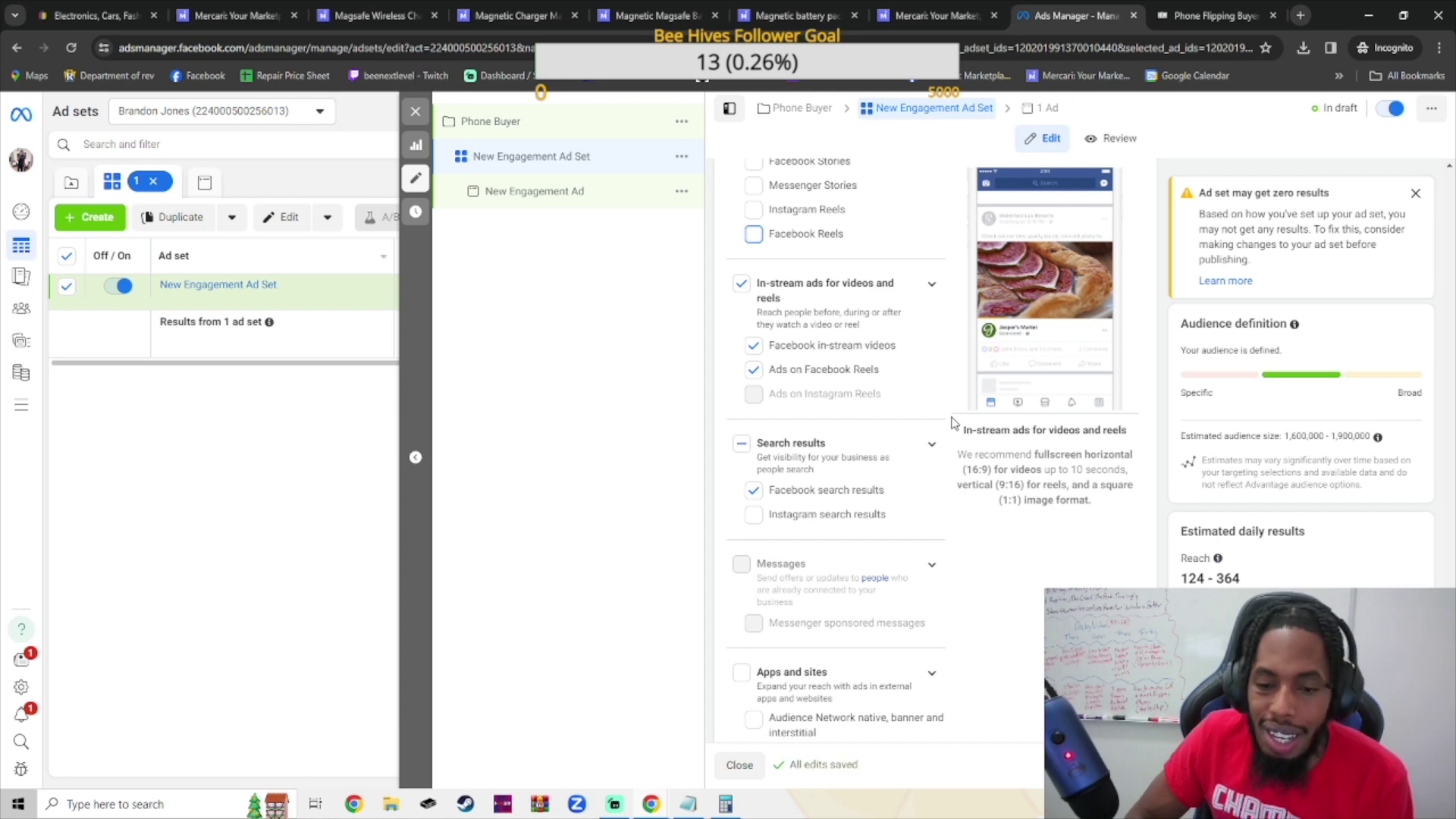
scroll(887, 501, down, 1)
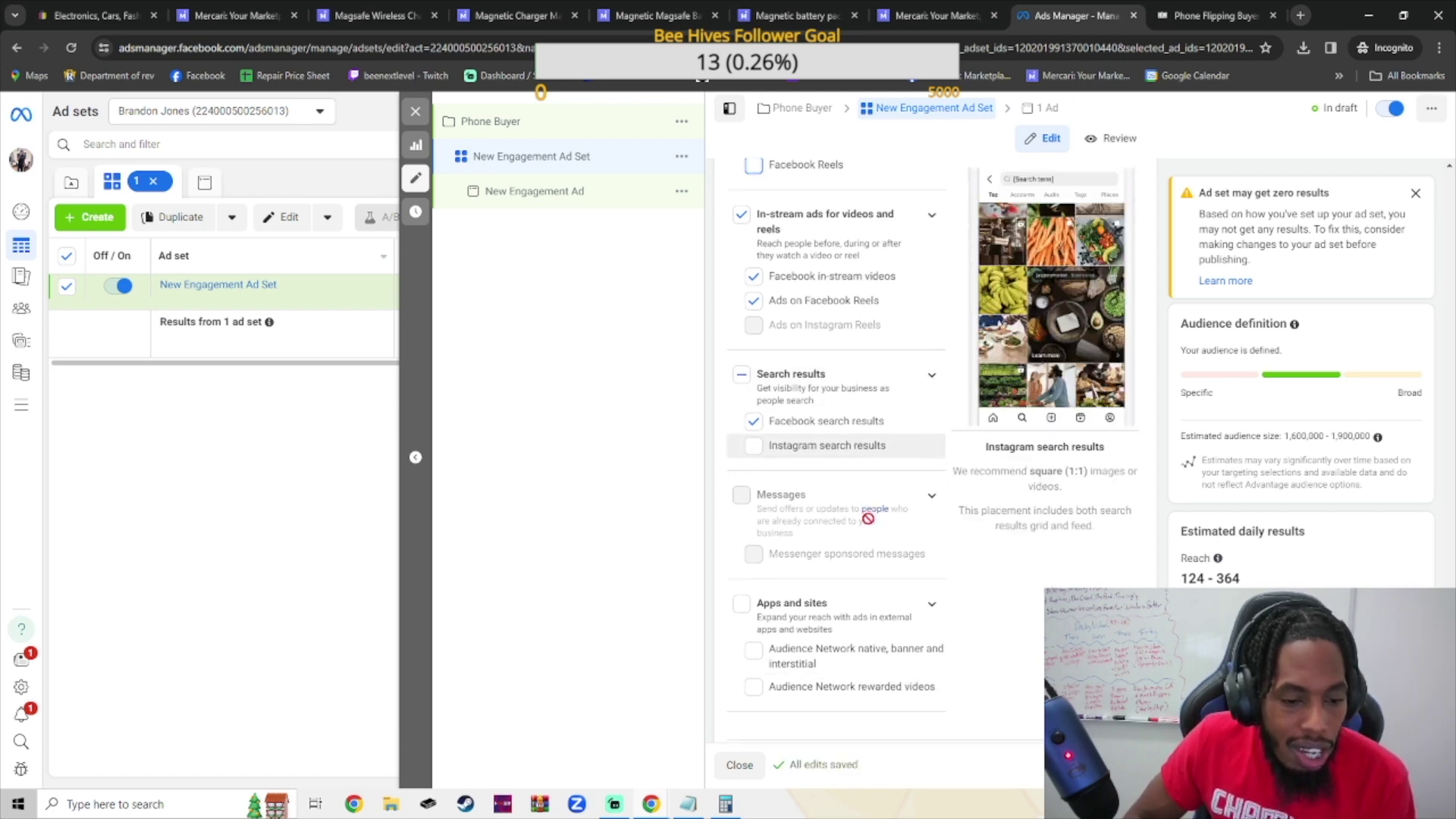
scroll(972, 549, up, 10)
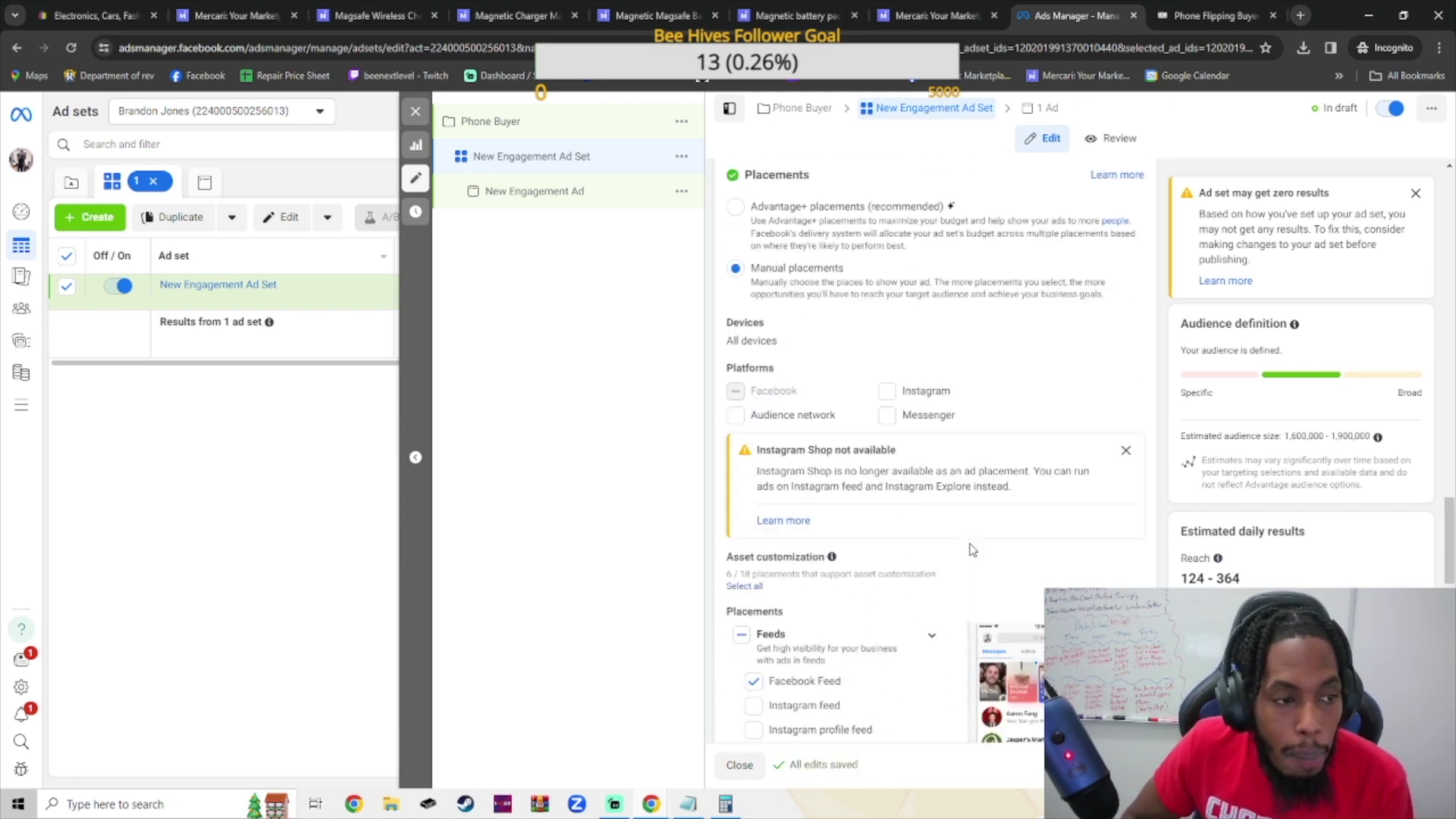
scroll(972, 549, up, 5)
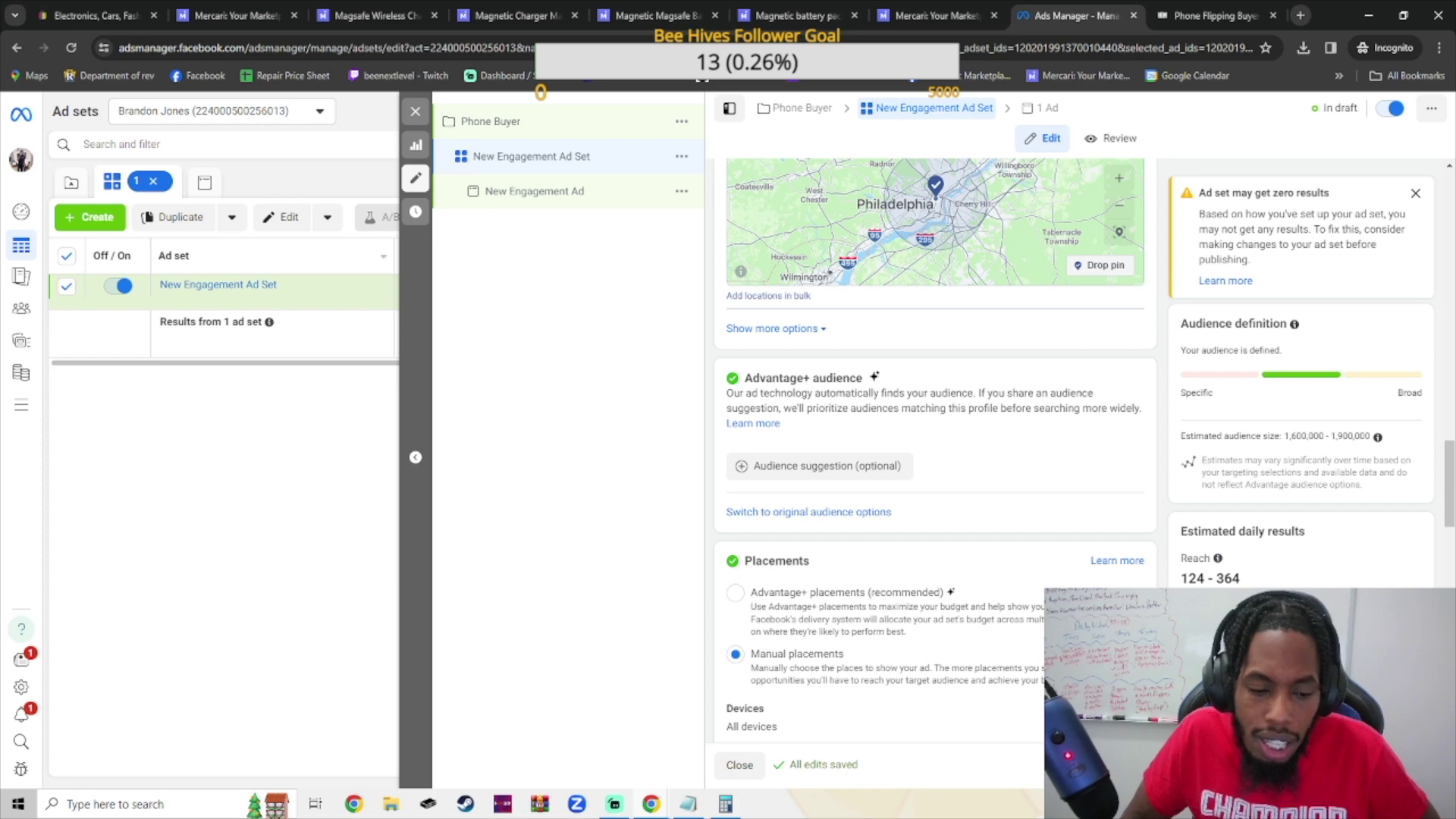
Open the New Engagement Ad, look over its setup and creative settings, and rename it Phone Buying
click(535, 191)
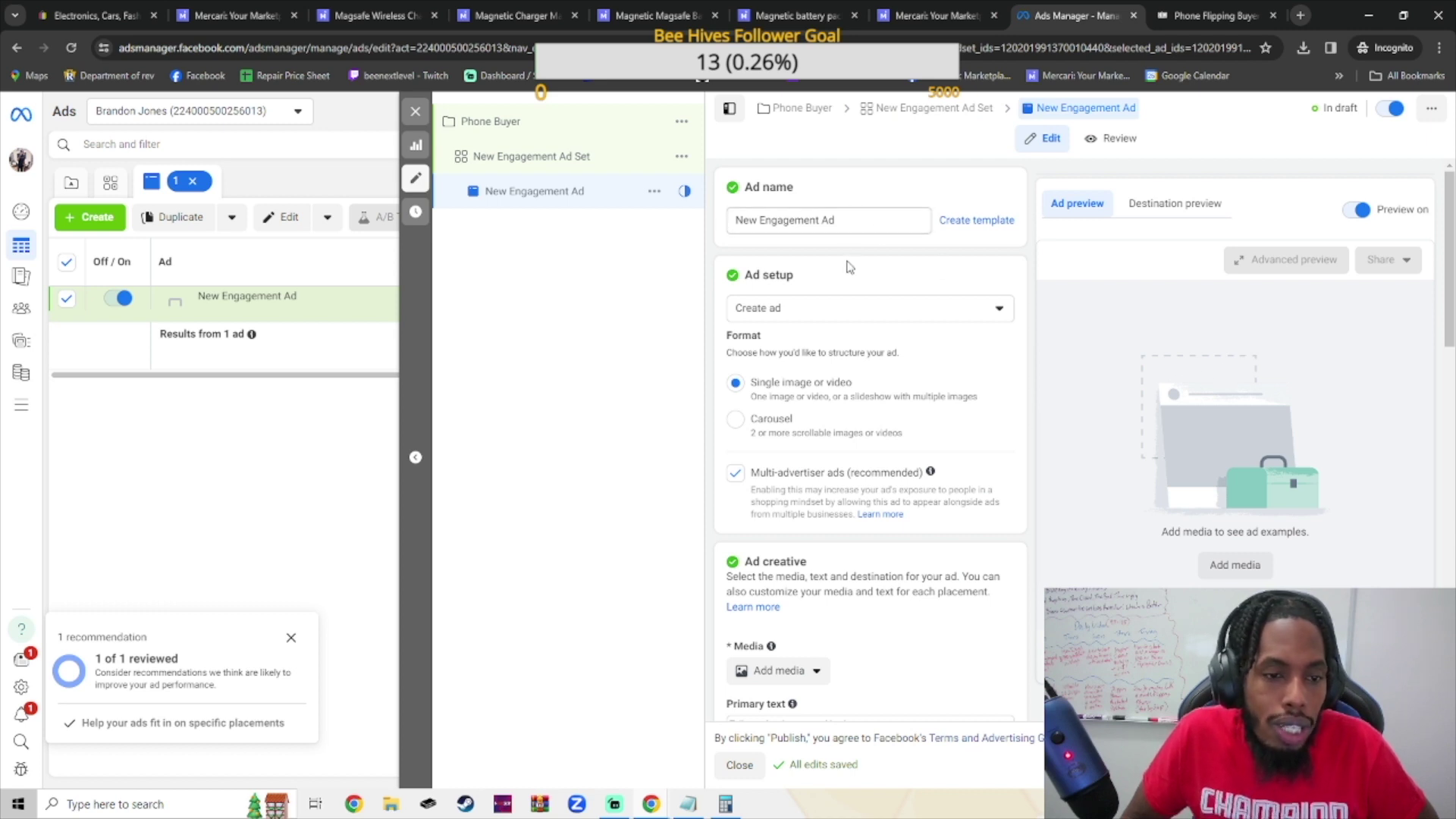
scroll(828, 623, down, 4)
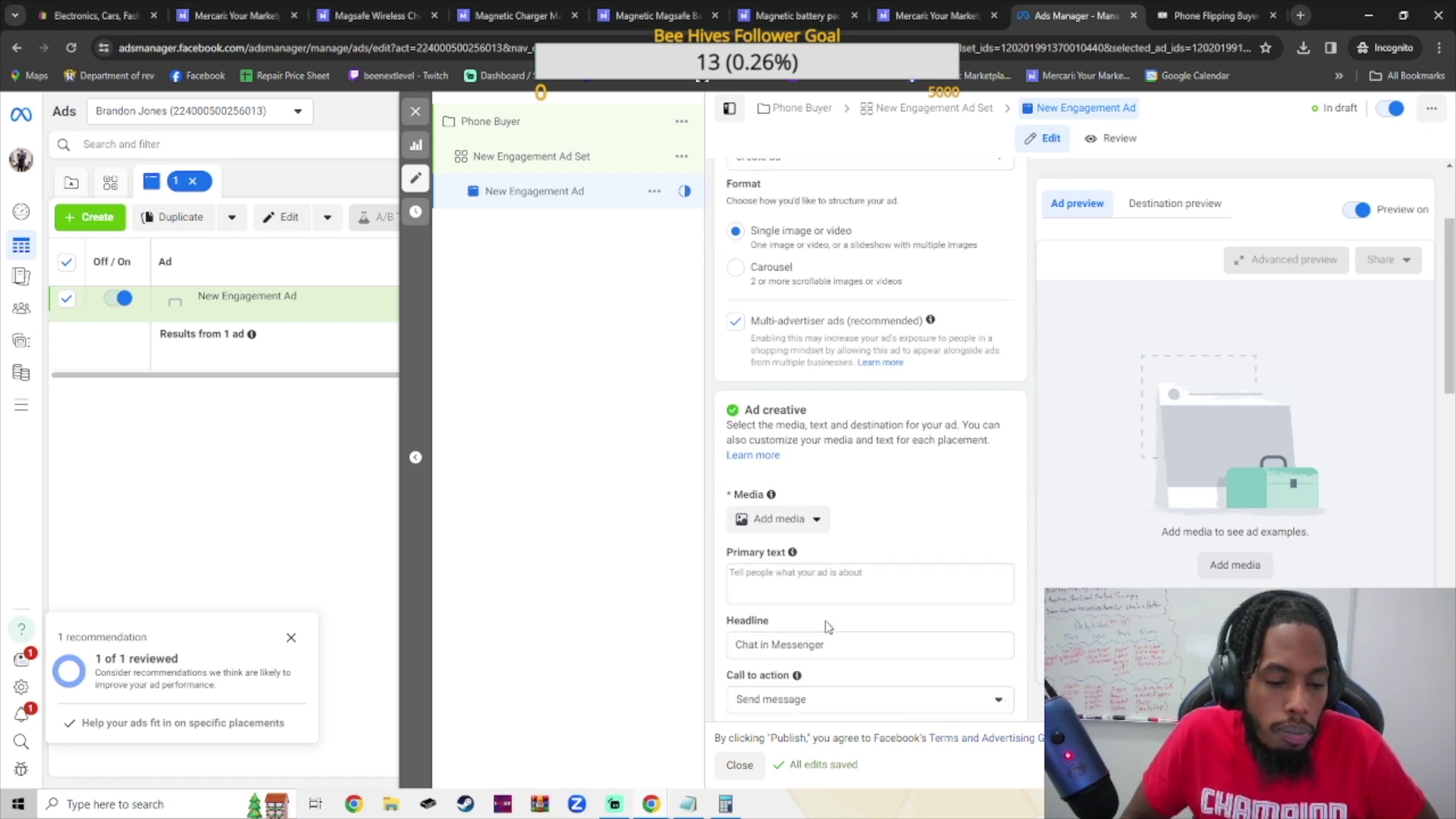
scroll(828, 623, down, 1)
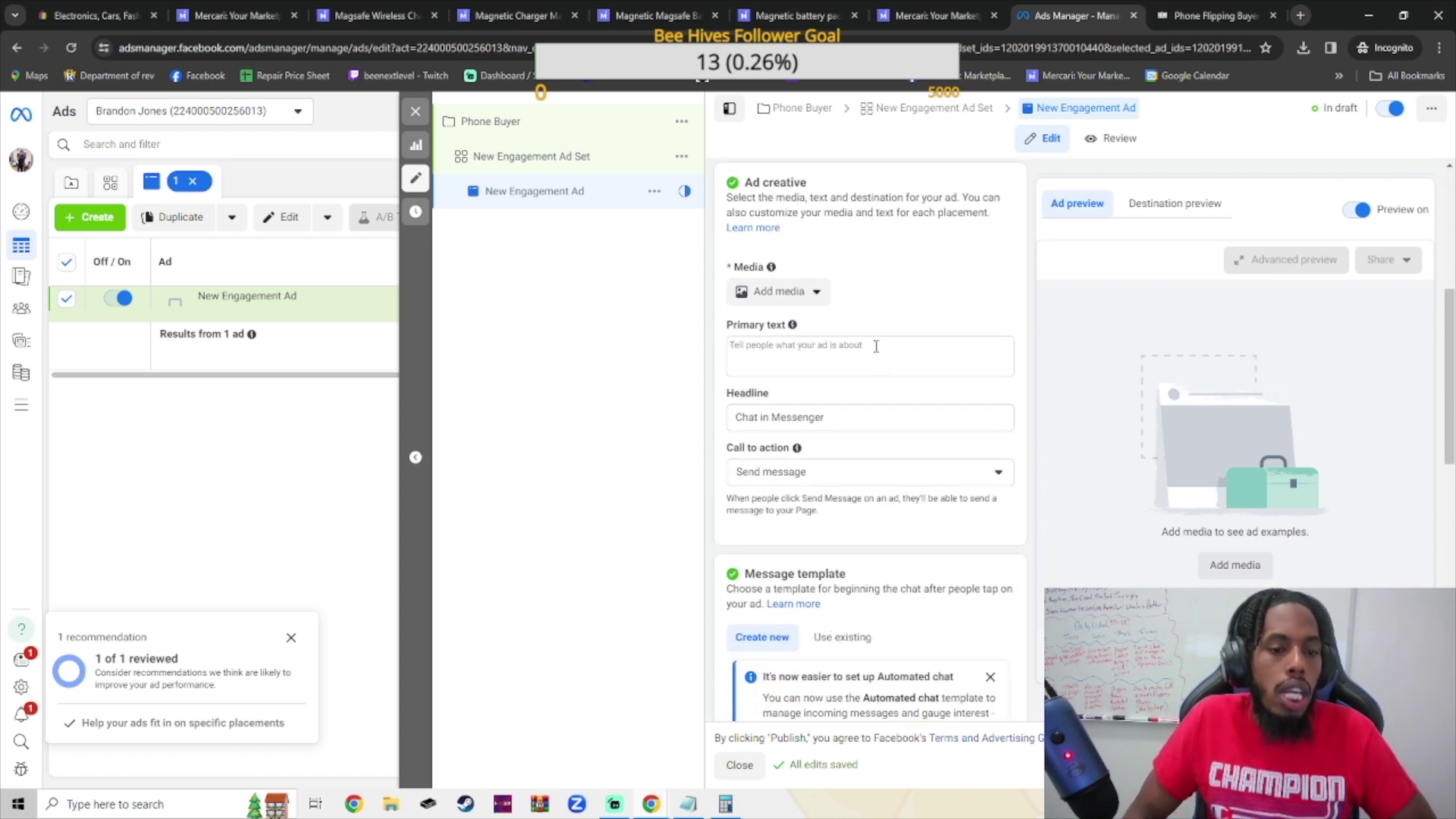
scroll(876, 345, up, 5)
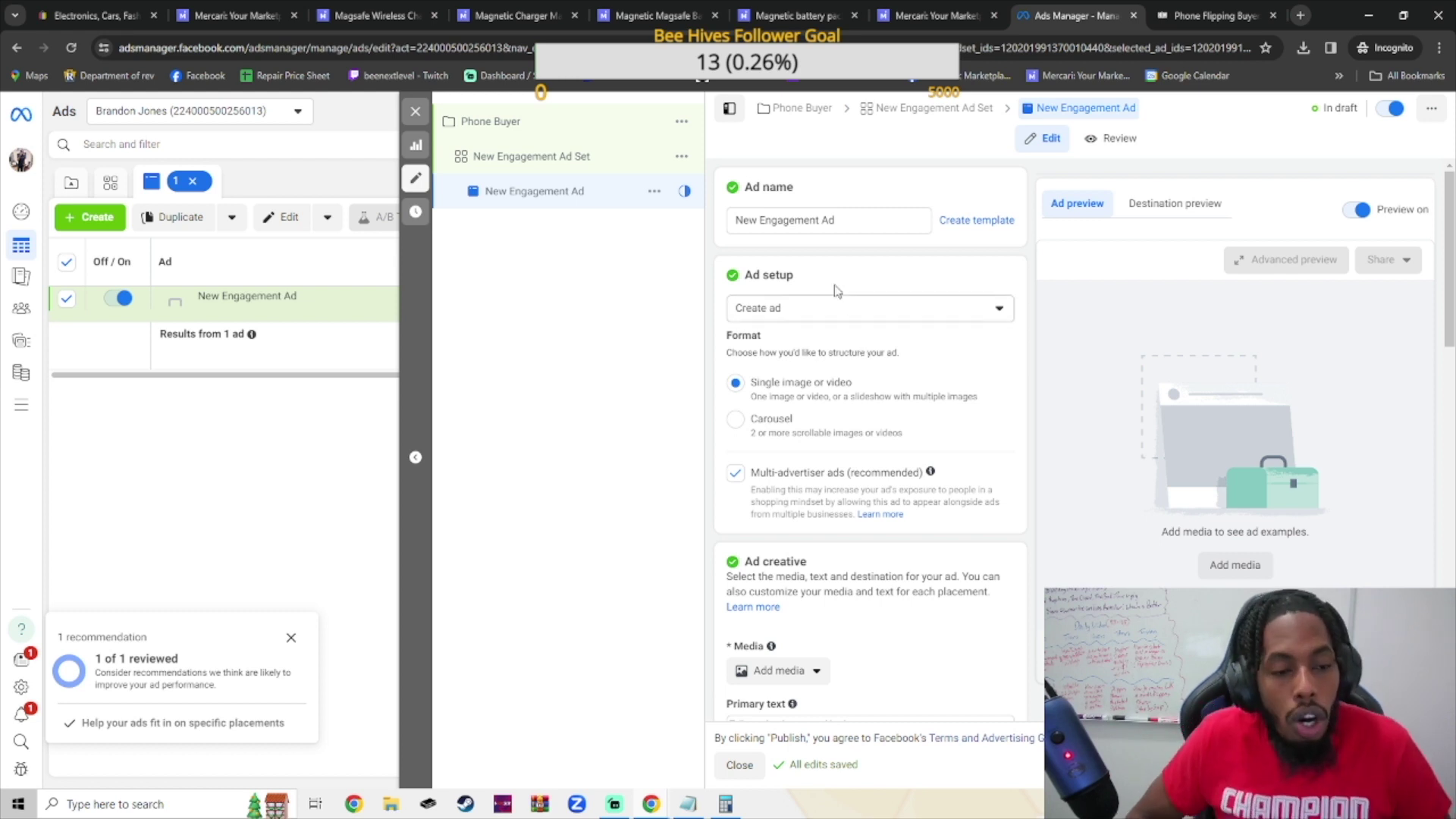
triple_click(880, 223)
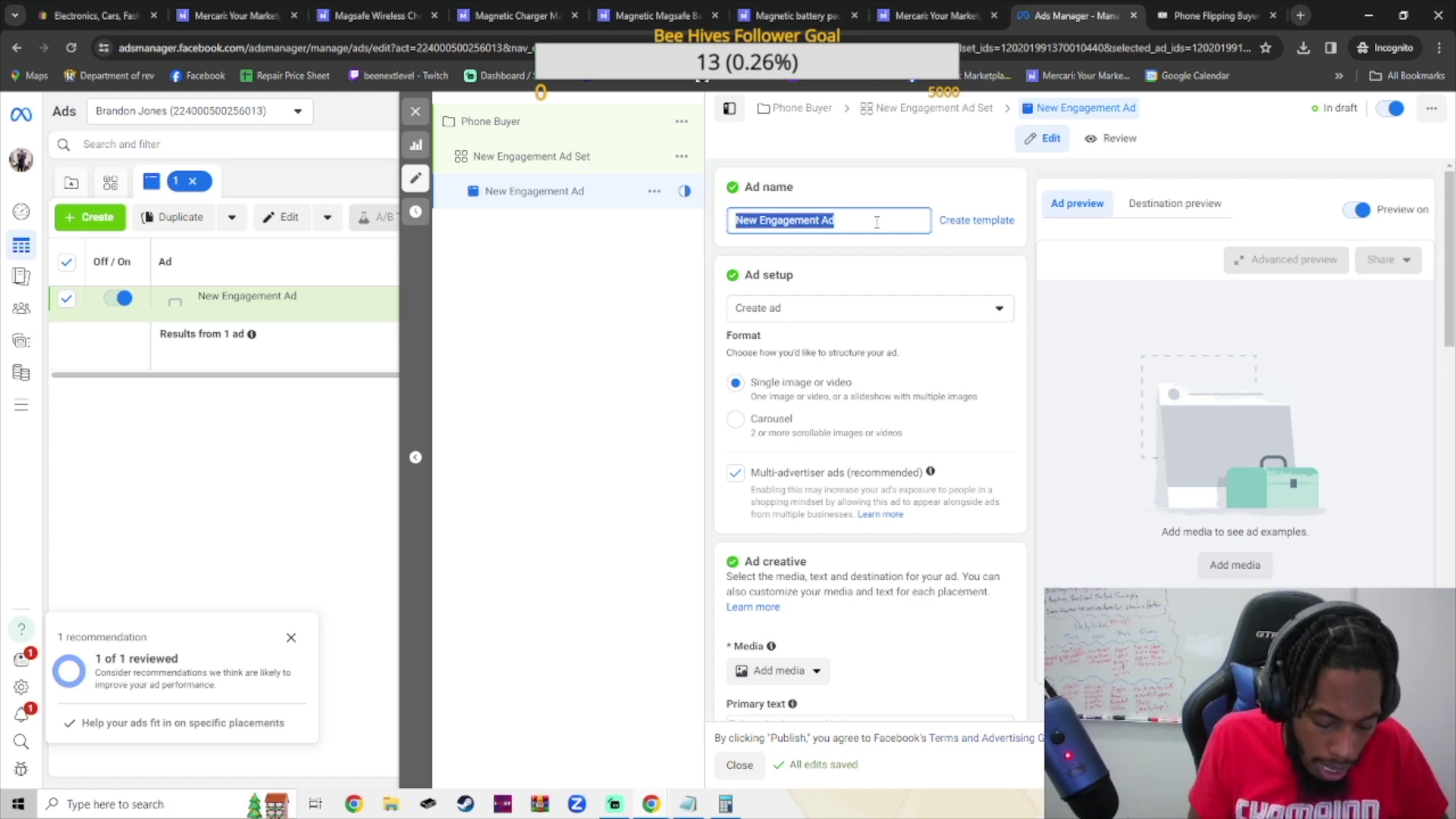
text(Phone Bu)
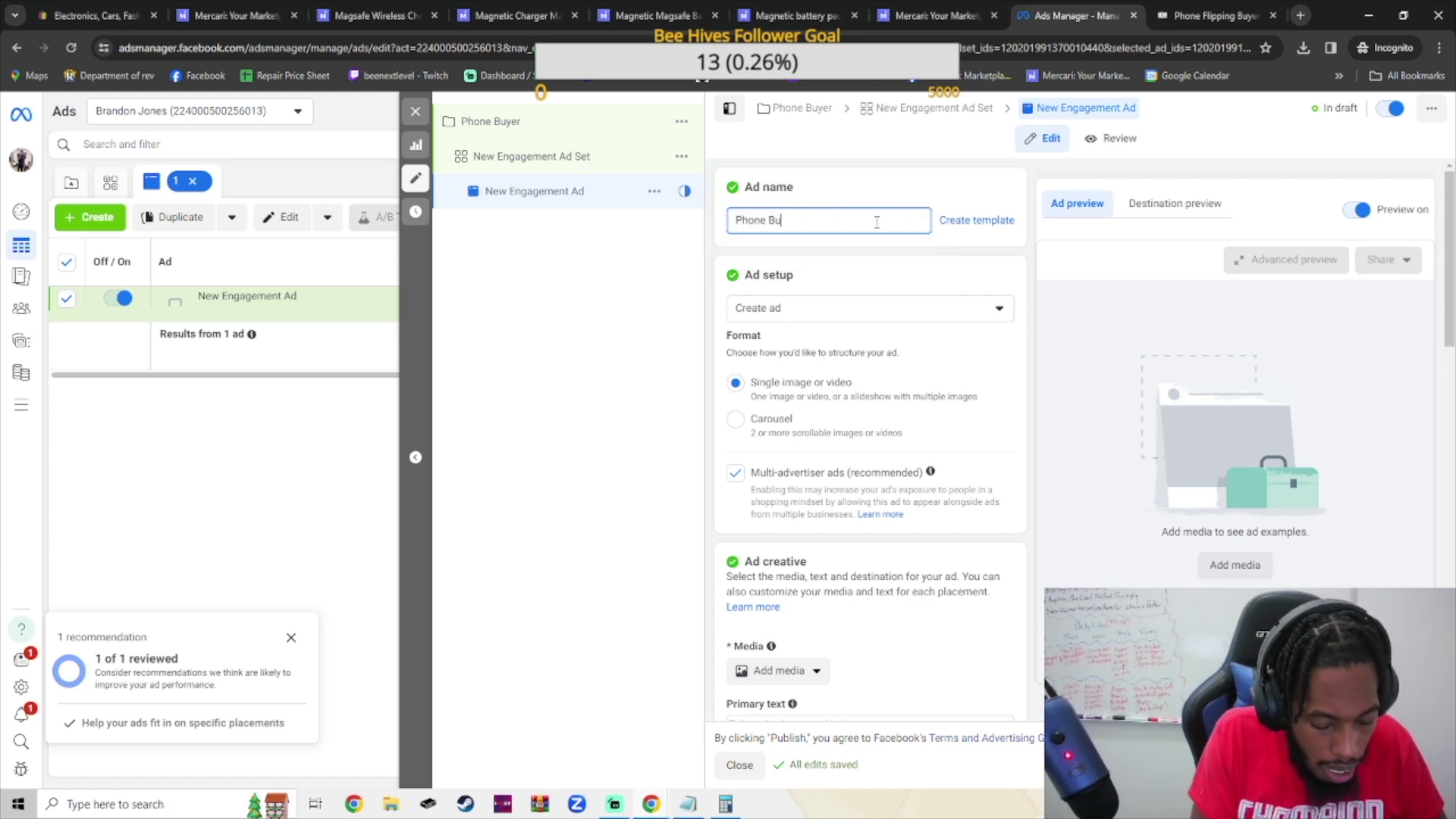
text(ying)
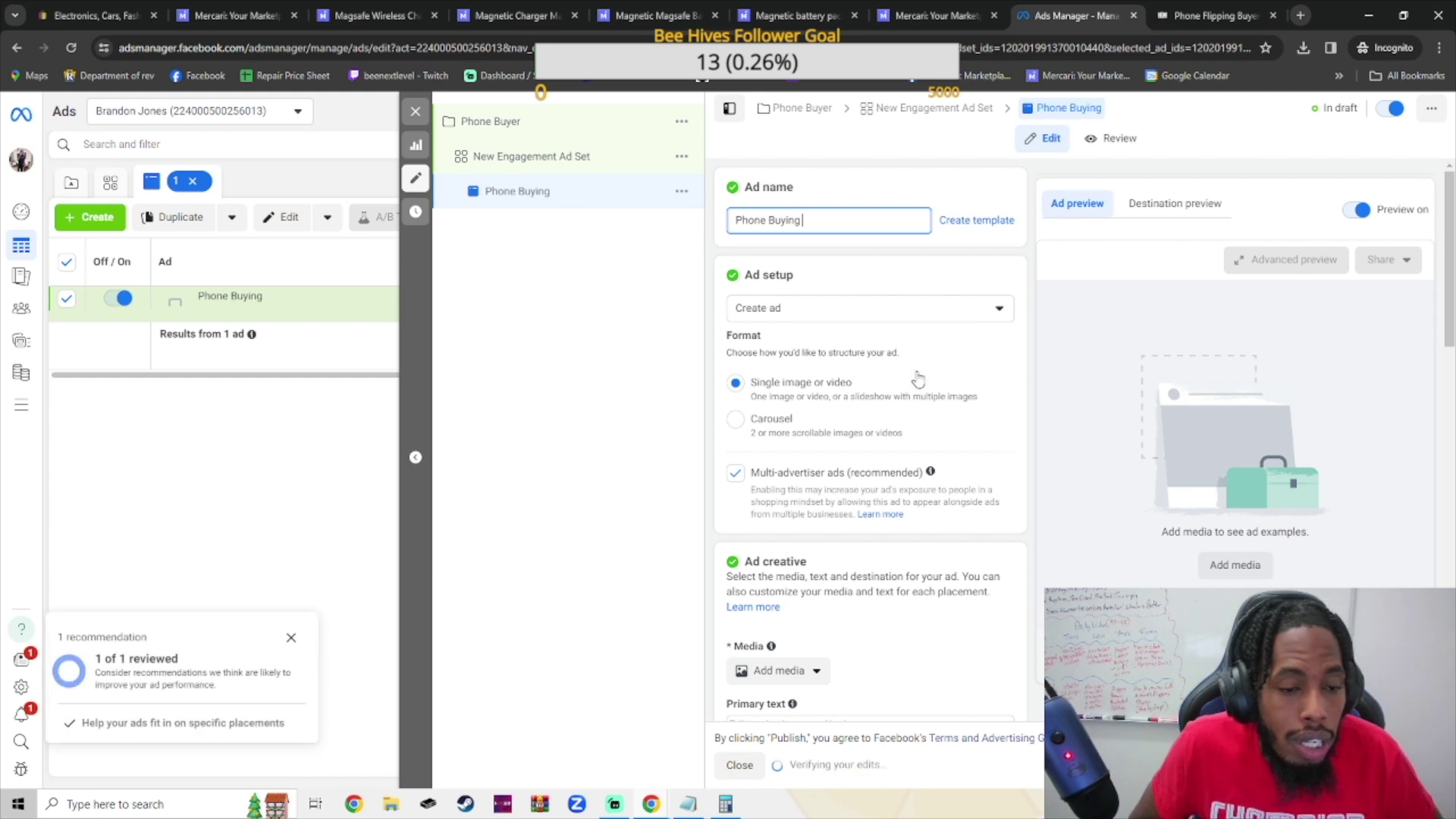
Compare the account images and choose the 720 × 960 "phones for se..." picture as the ad's media
scroll(793, 420, down, 1)
scroll(792, 419, down, 2)
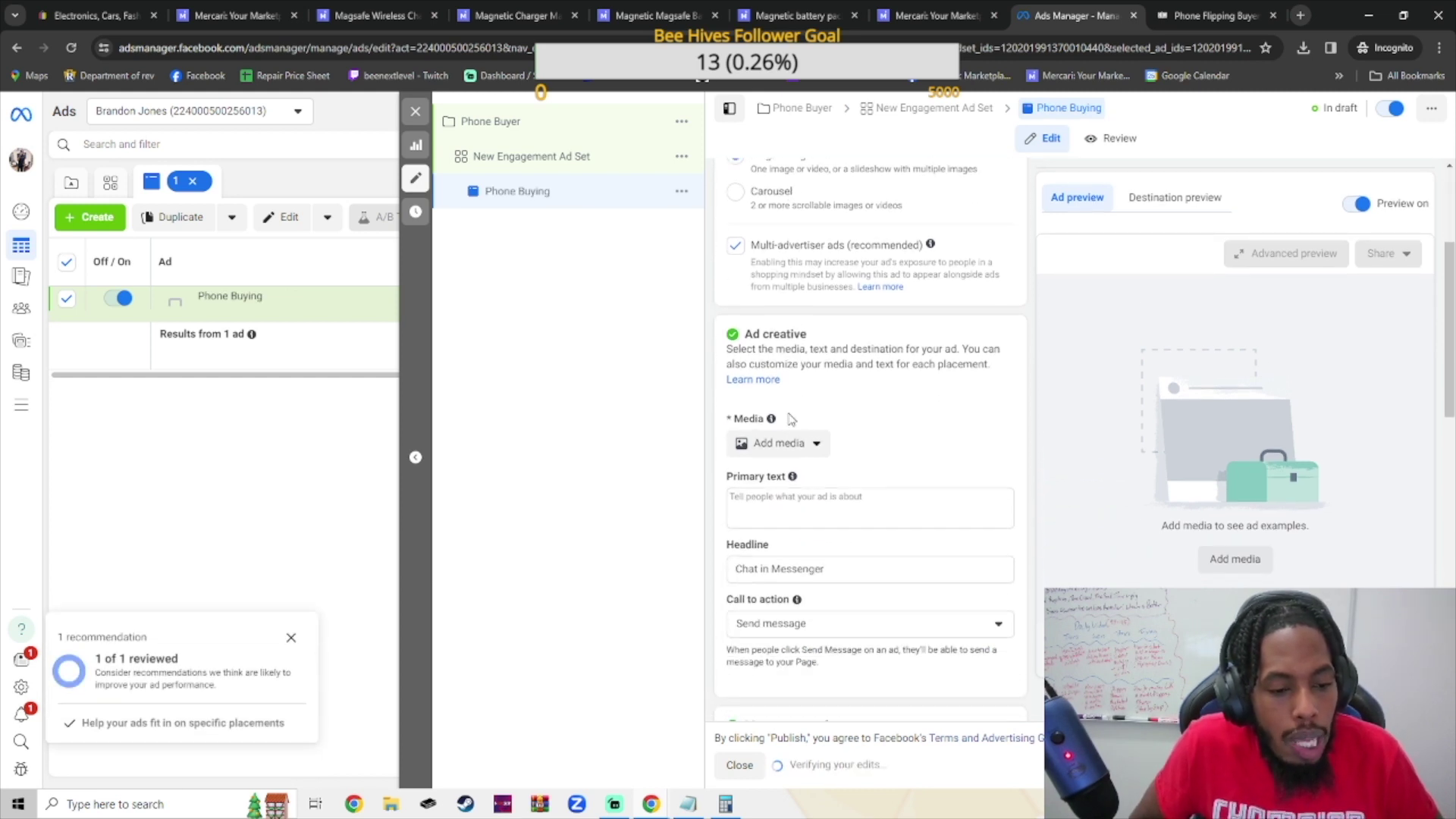
click(810, 446)
click(798, 483)
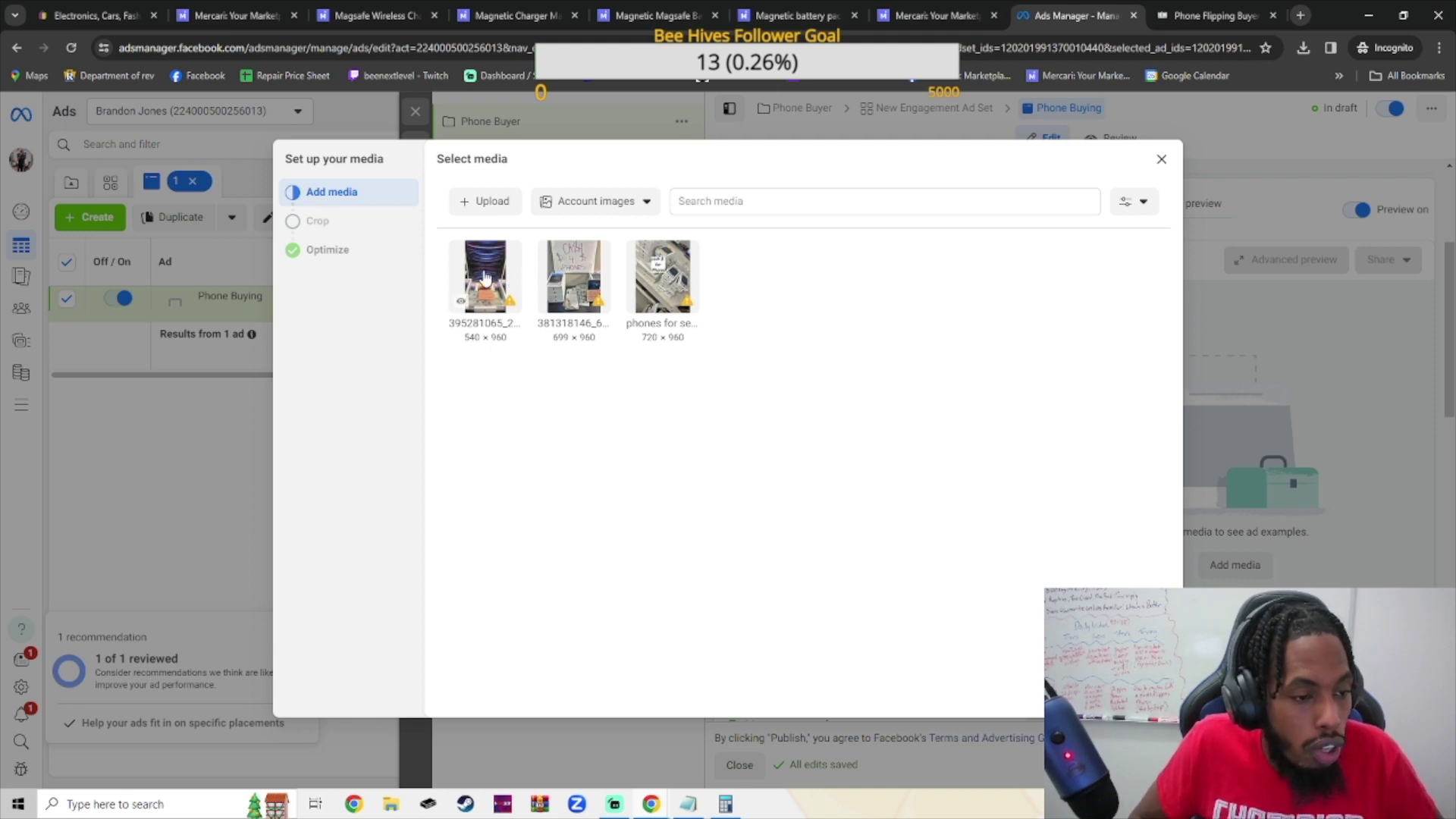
click(678, 292)
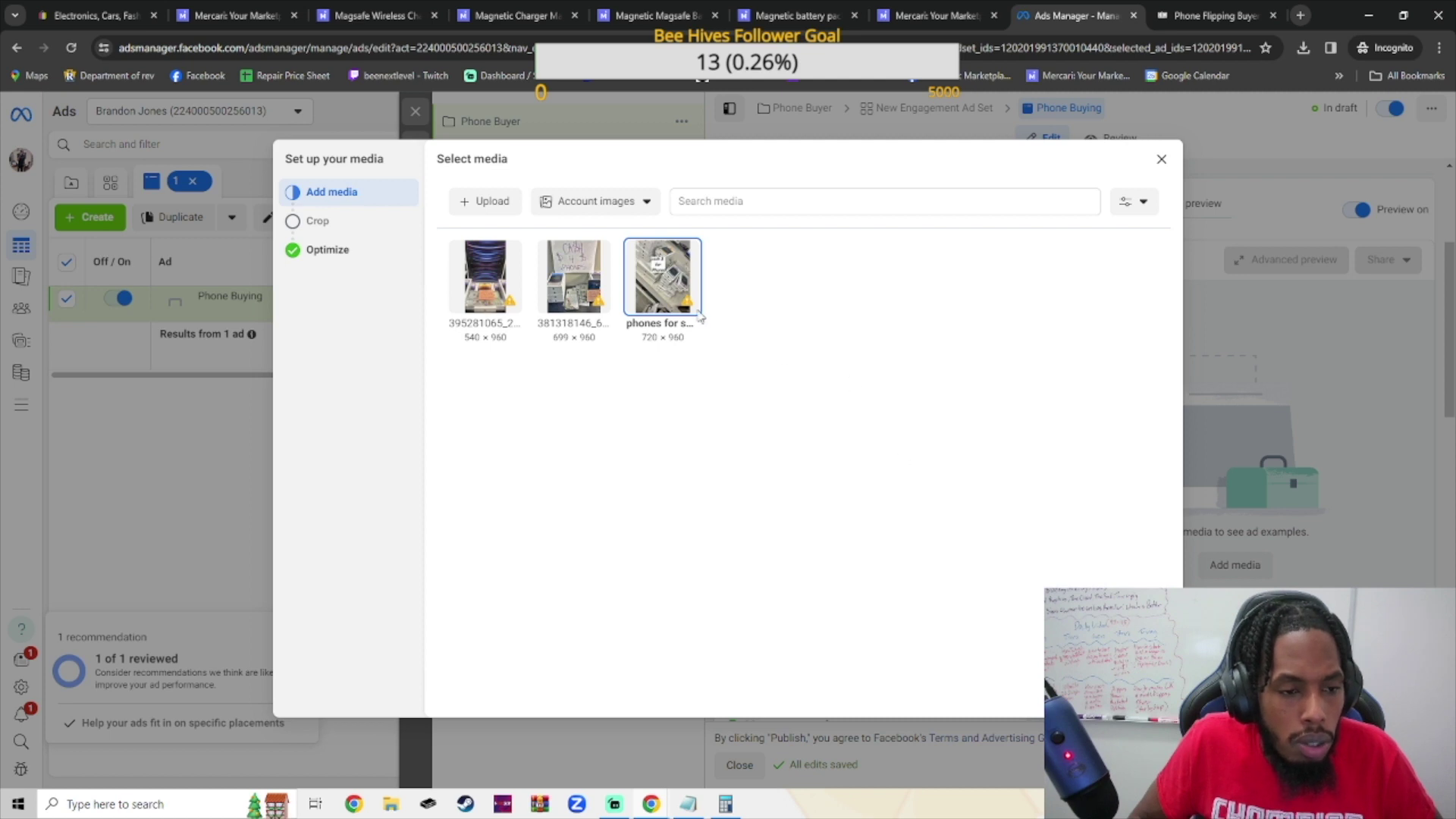
mouse_move(690, 307)
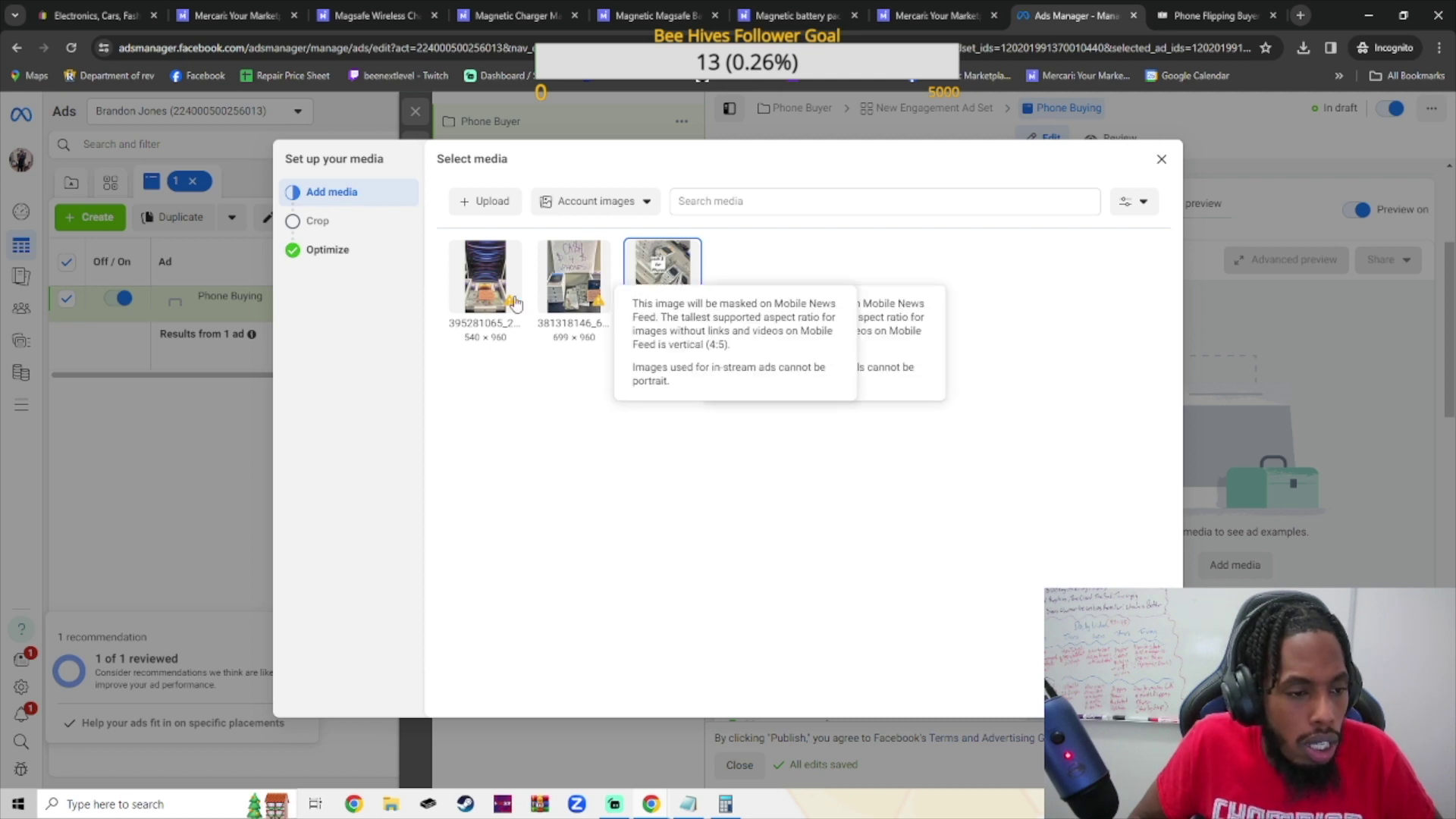
click(486, 292)
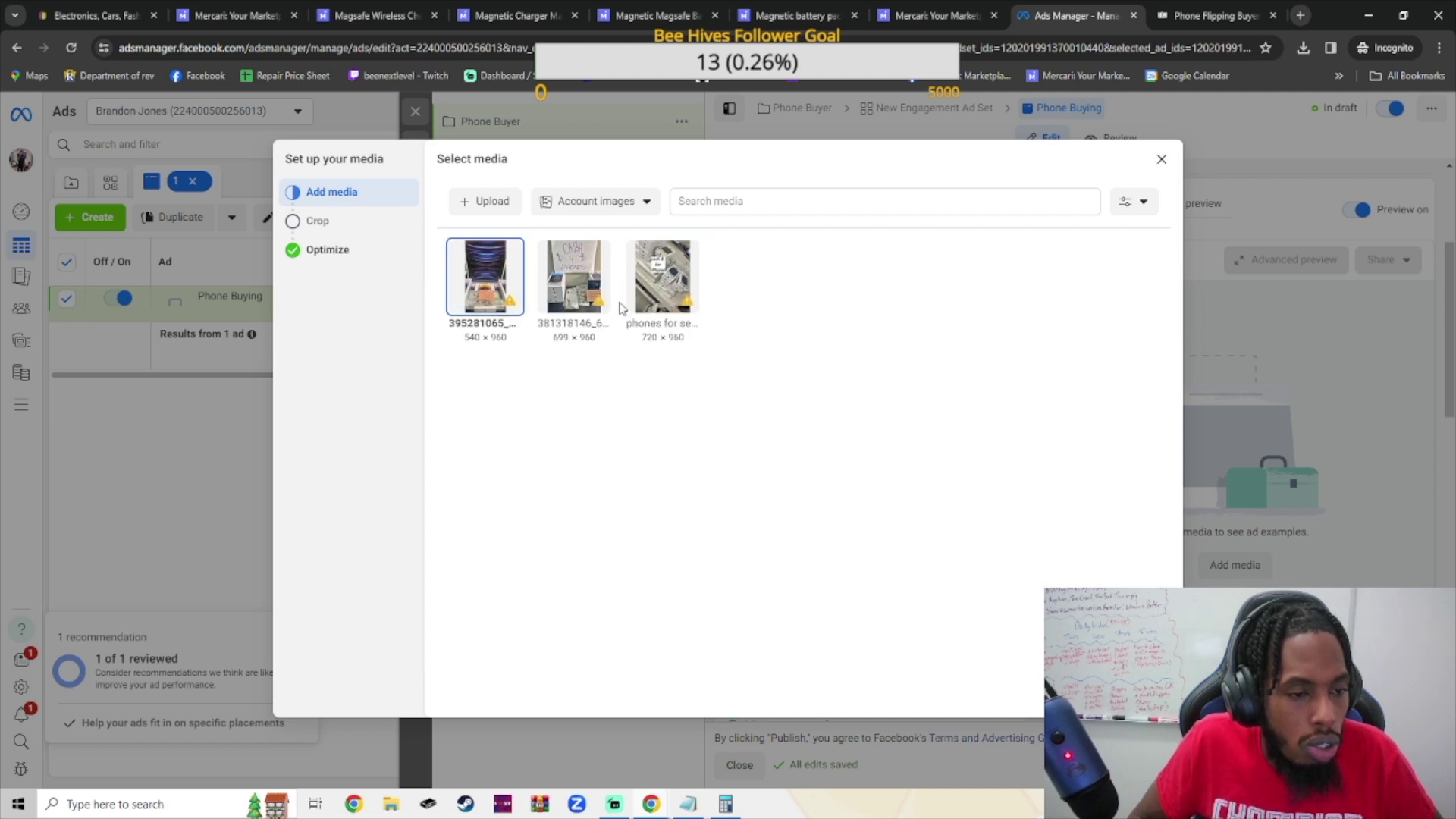
click(641, 292)
click(1145, 694)
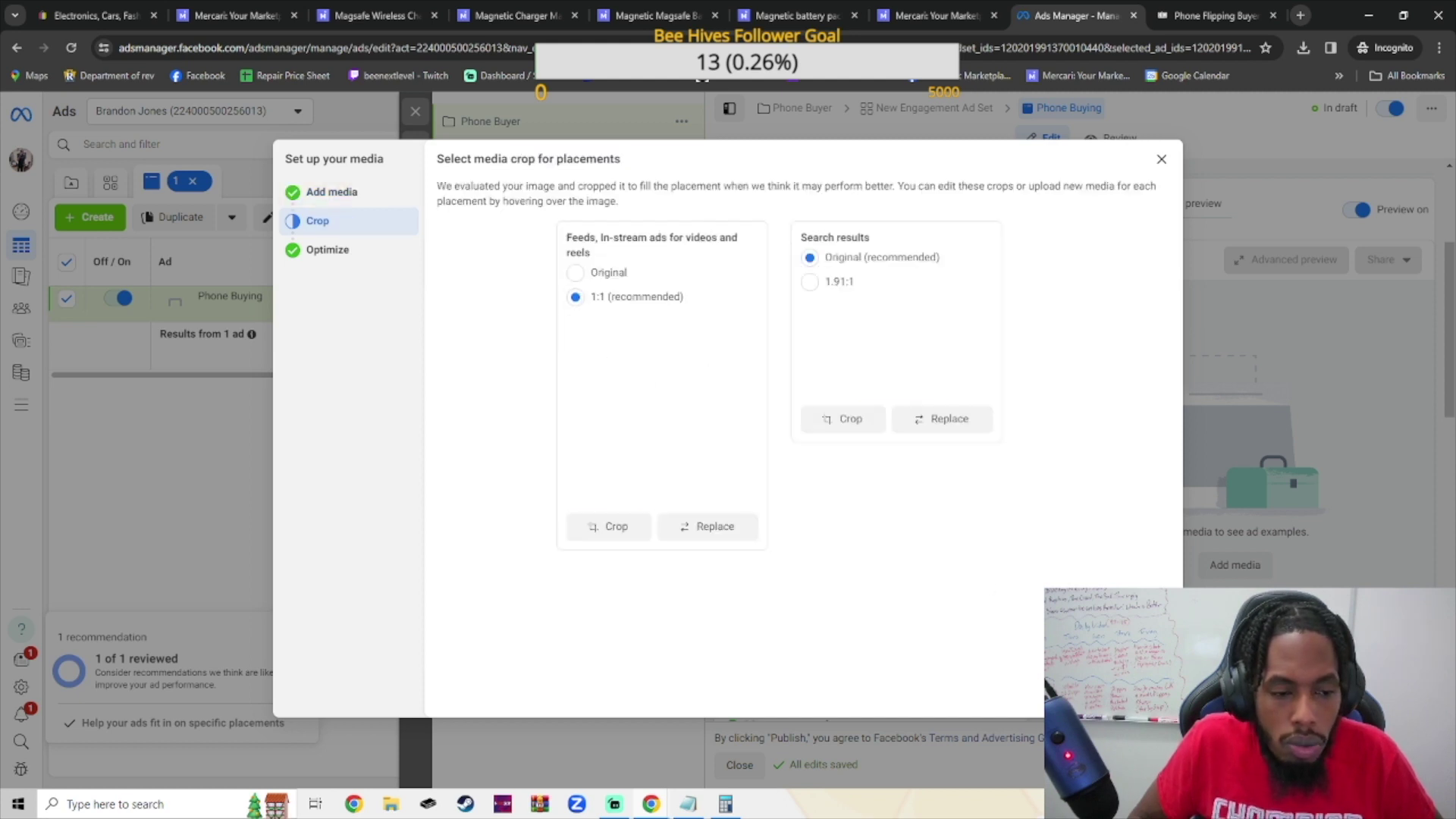
Accept the recommended image crops, review the Advantage+ creative optimizations and finish the media setup with their default settings
click(1145, 694)
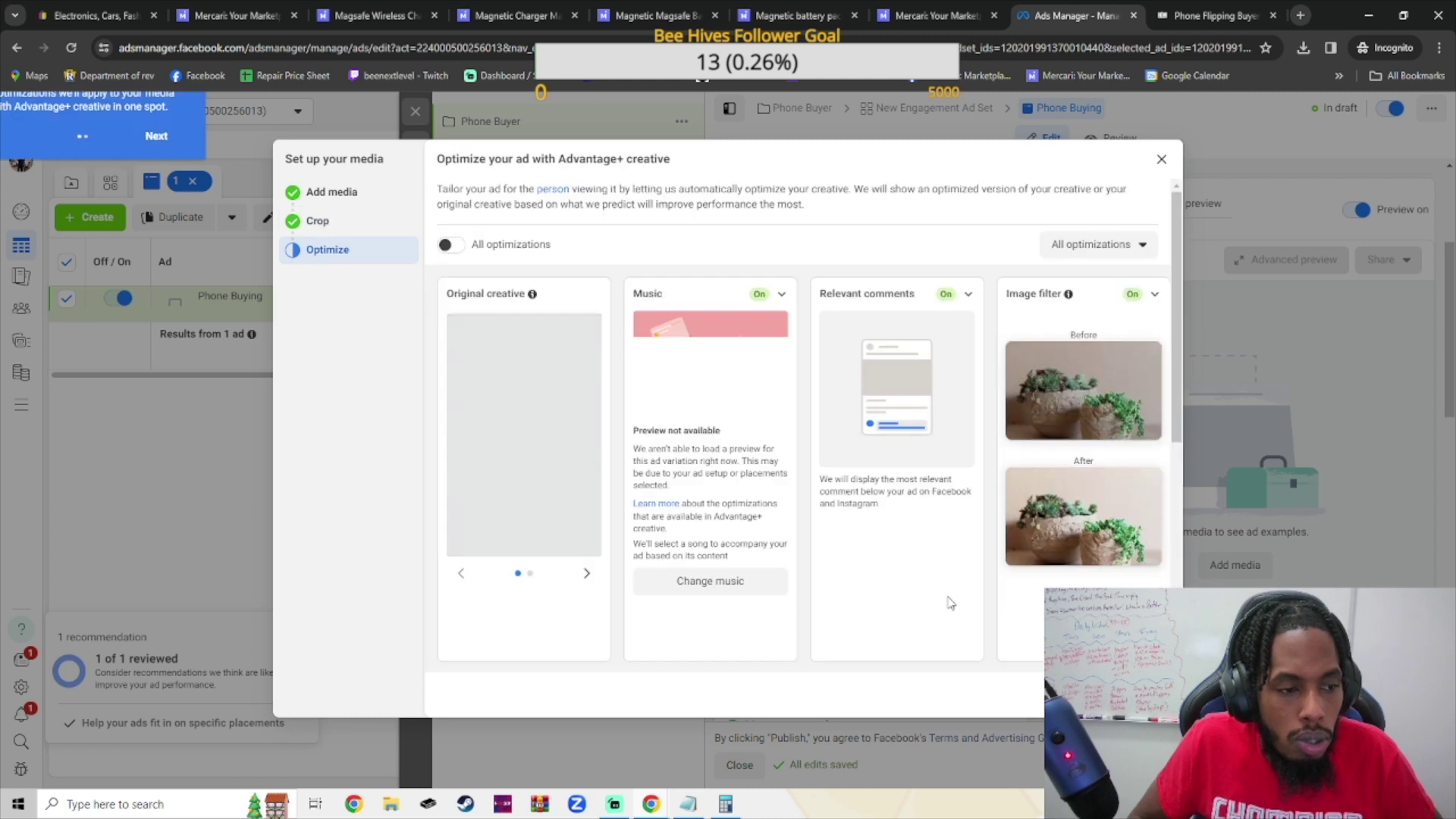
scroll(840, 472, down, 2)
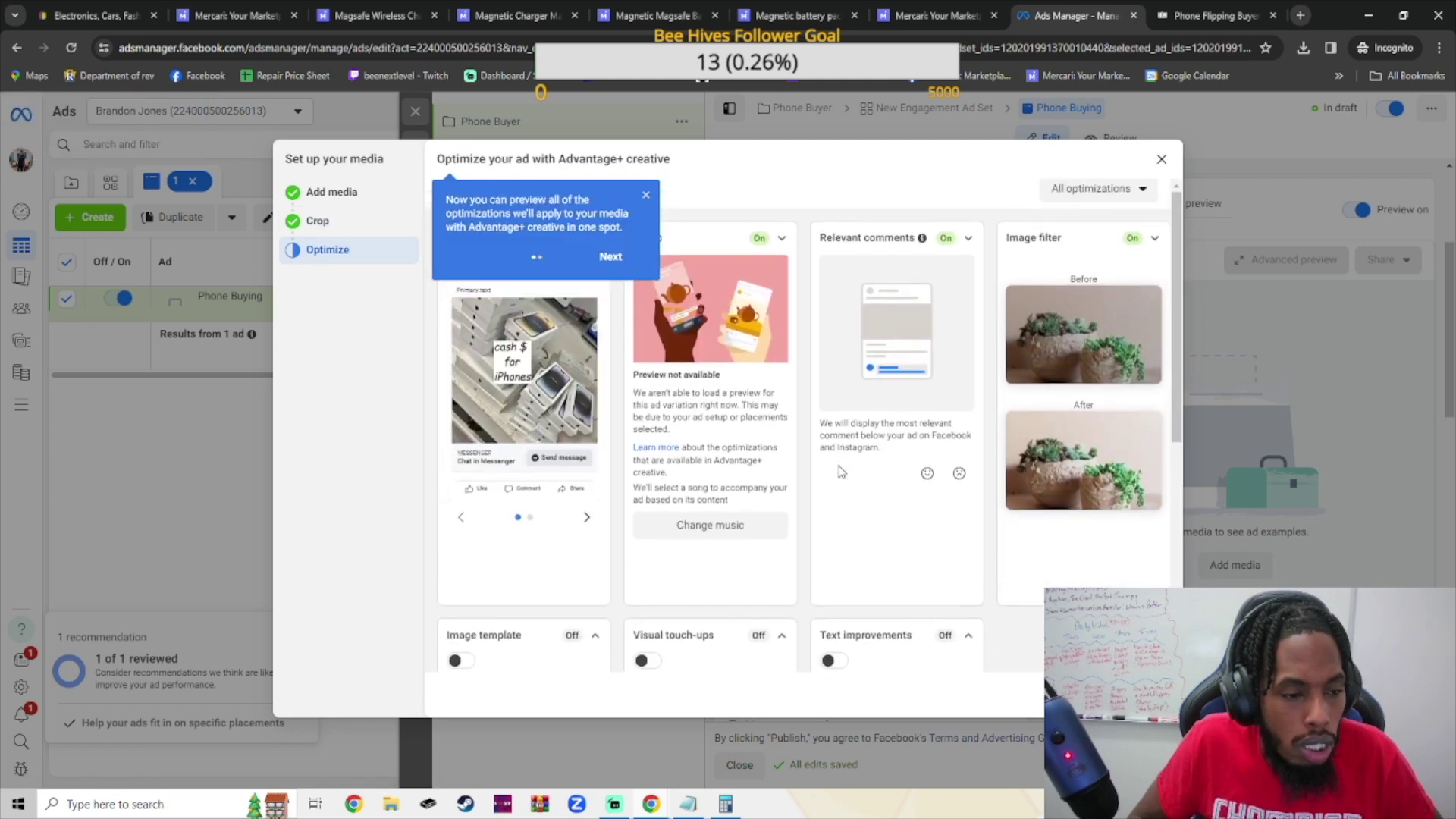
scroll(841, 471, up, 2)
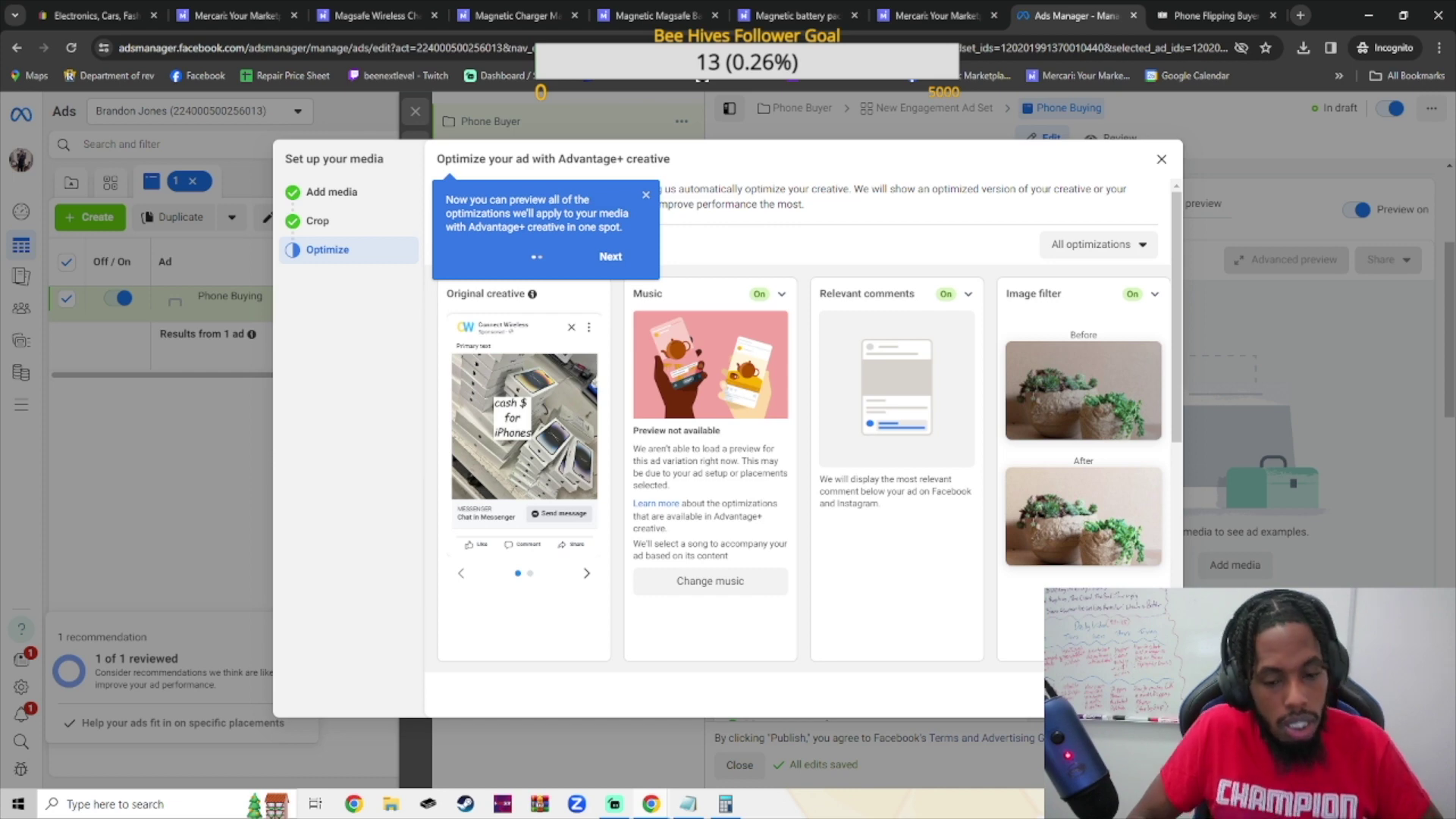
click(1145, 694)
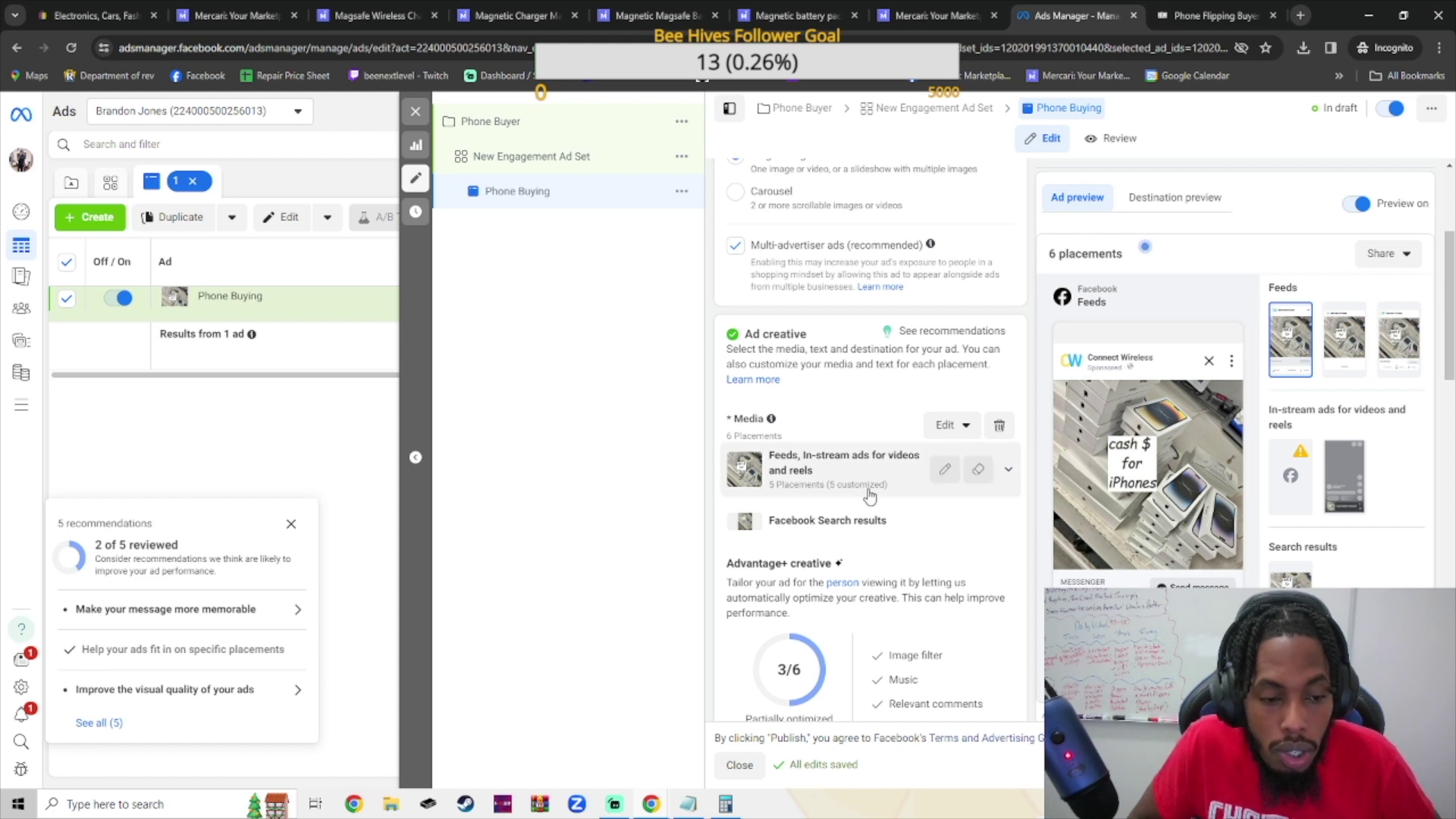
Start the ad's primary text with the sentence "We Pay Cash For Phones!"
scroll(798, 502, down, 1)
scroll(799, 503, down, 1)
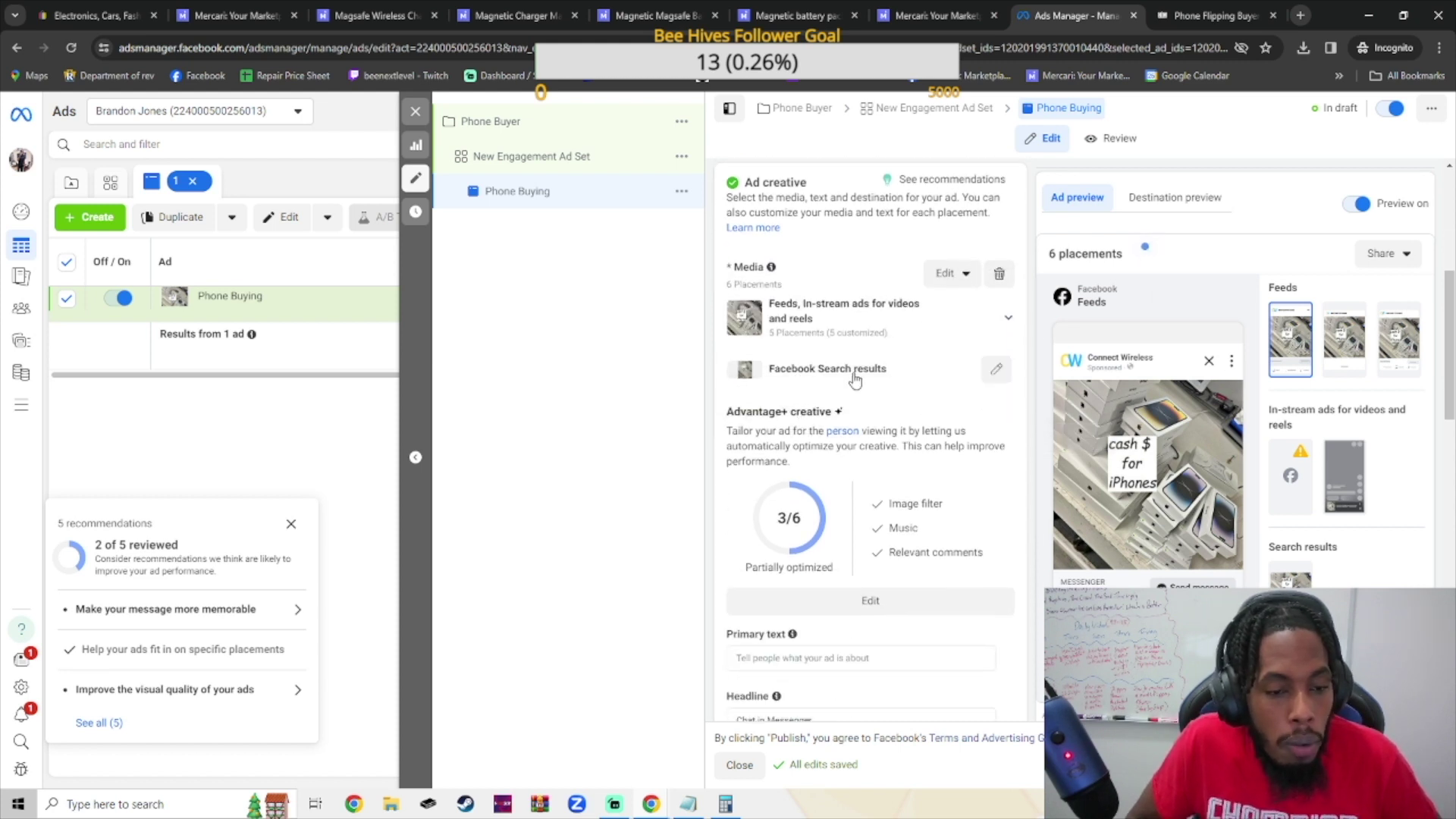
scroll(933, 371, up, 1)
scroll(917, 387, down, 4)
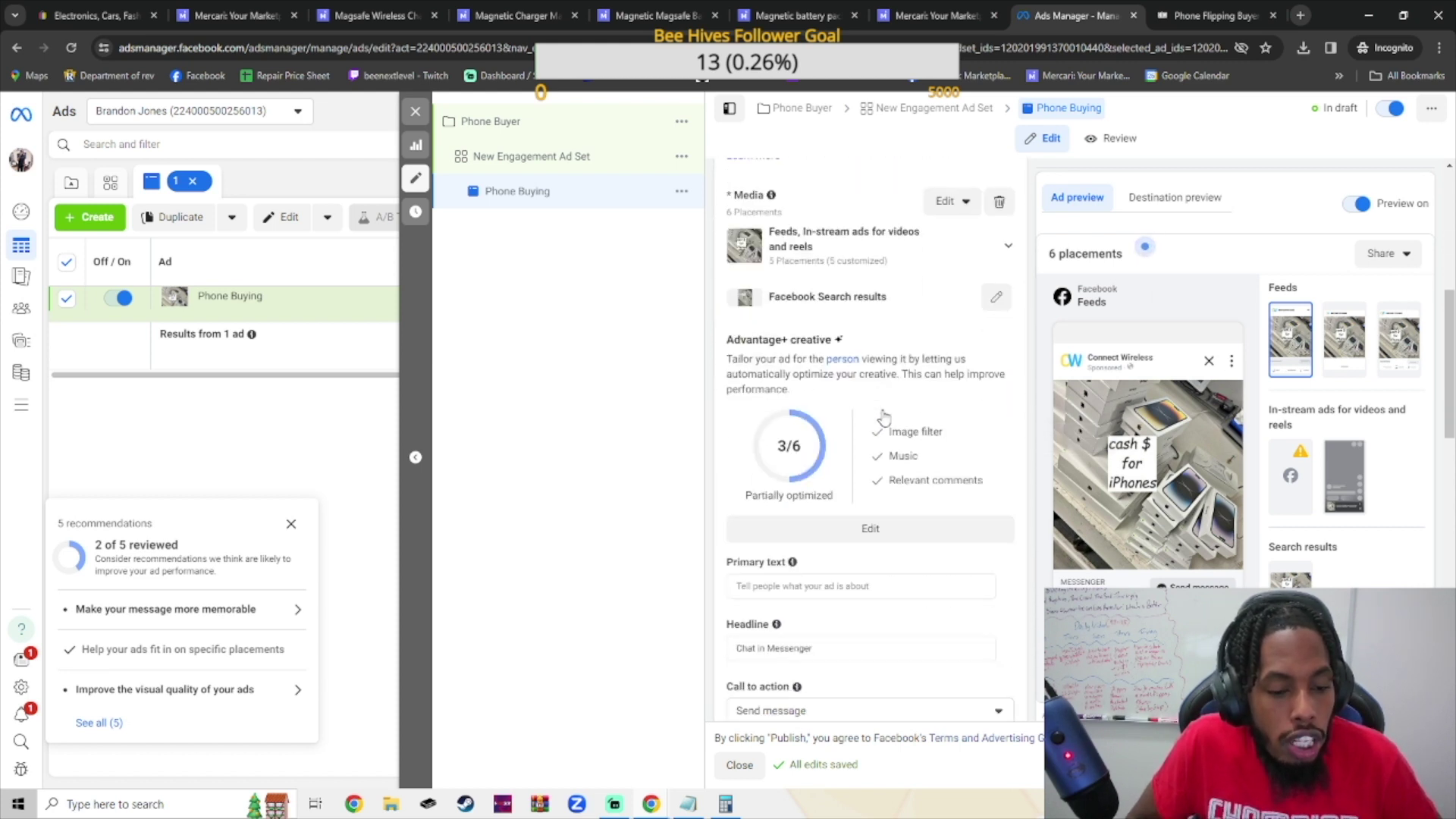
click(864, 430)
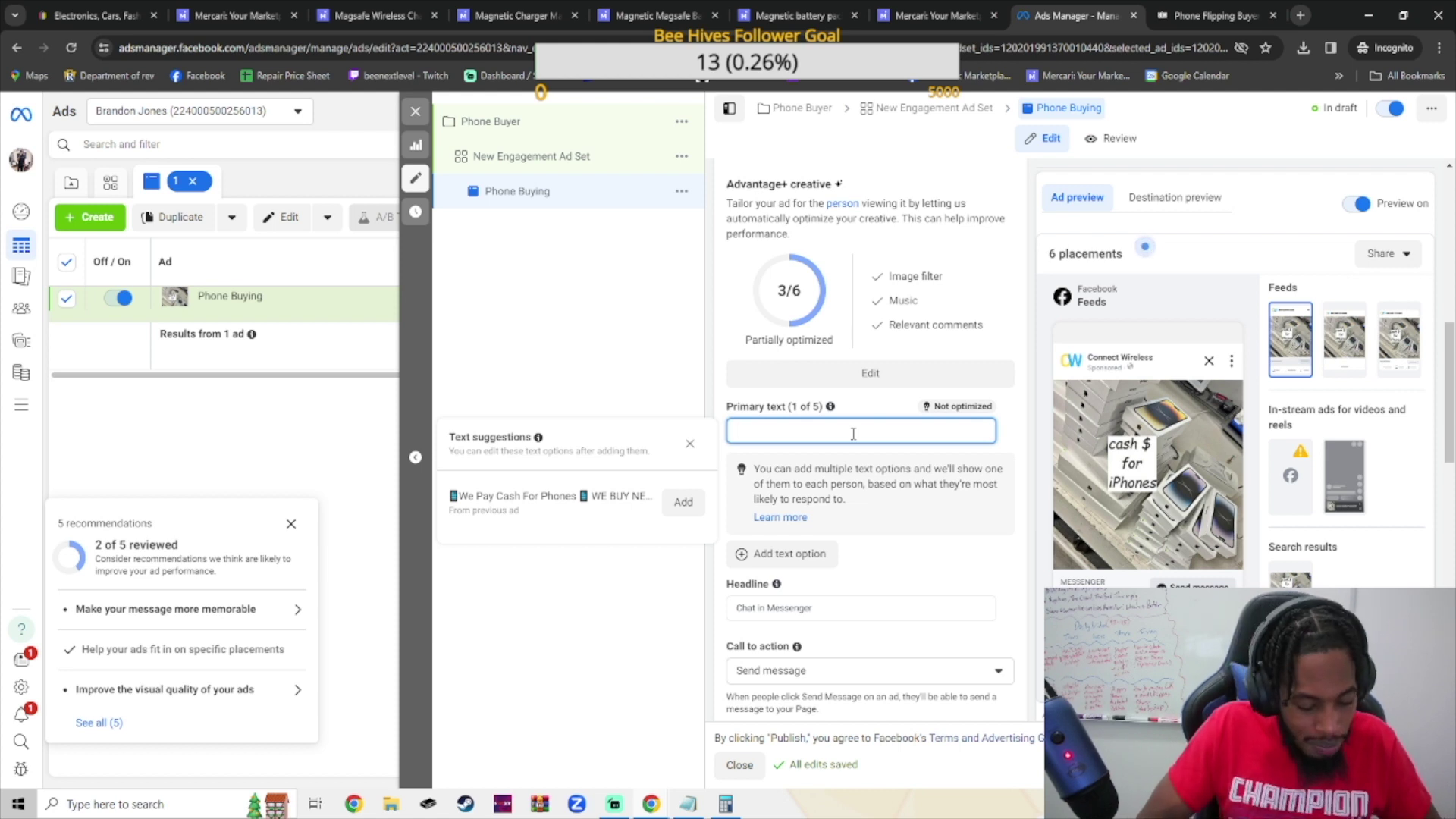
text(We Pa)
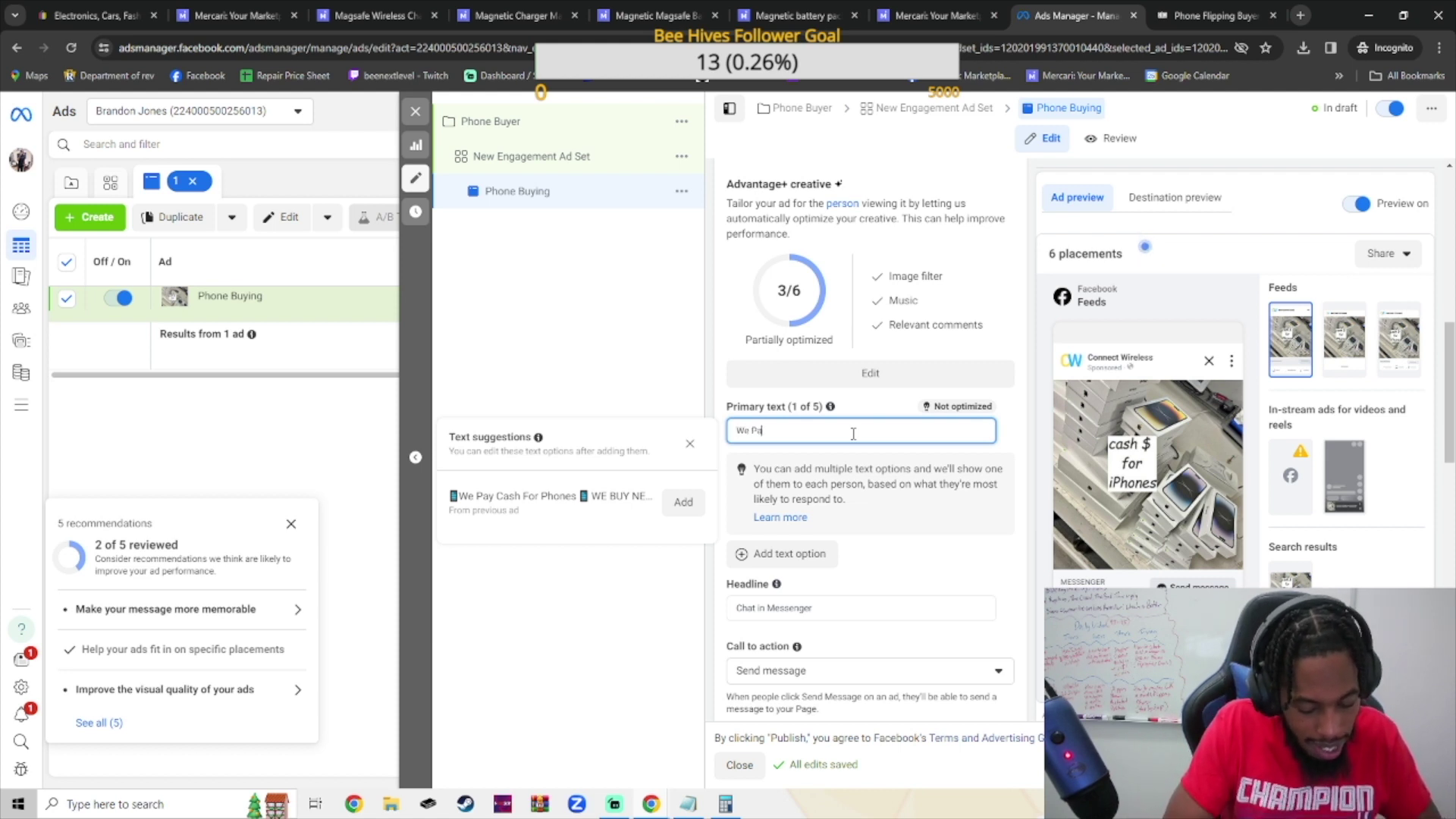
text(y Cash)
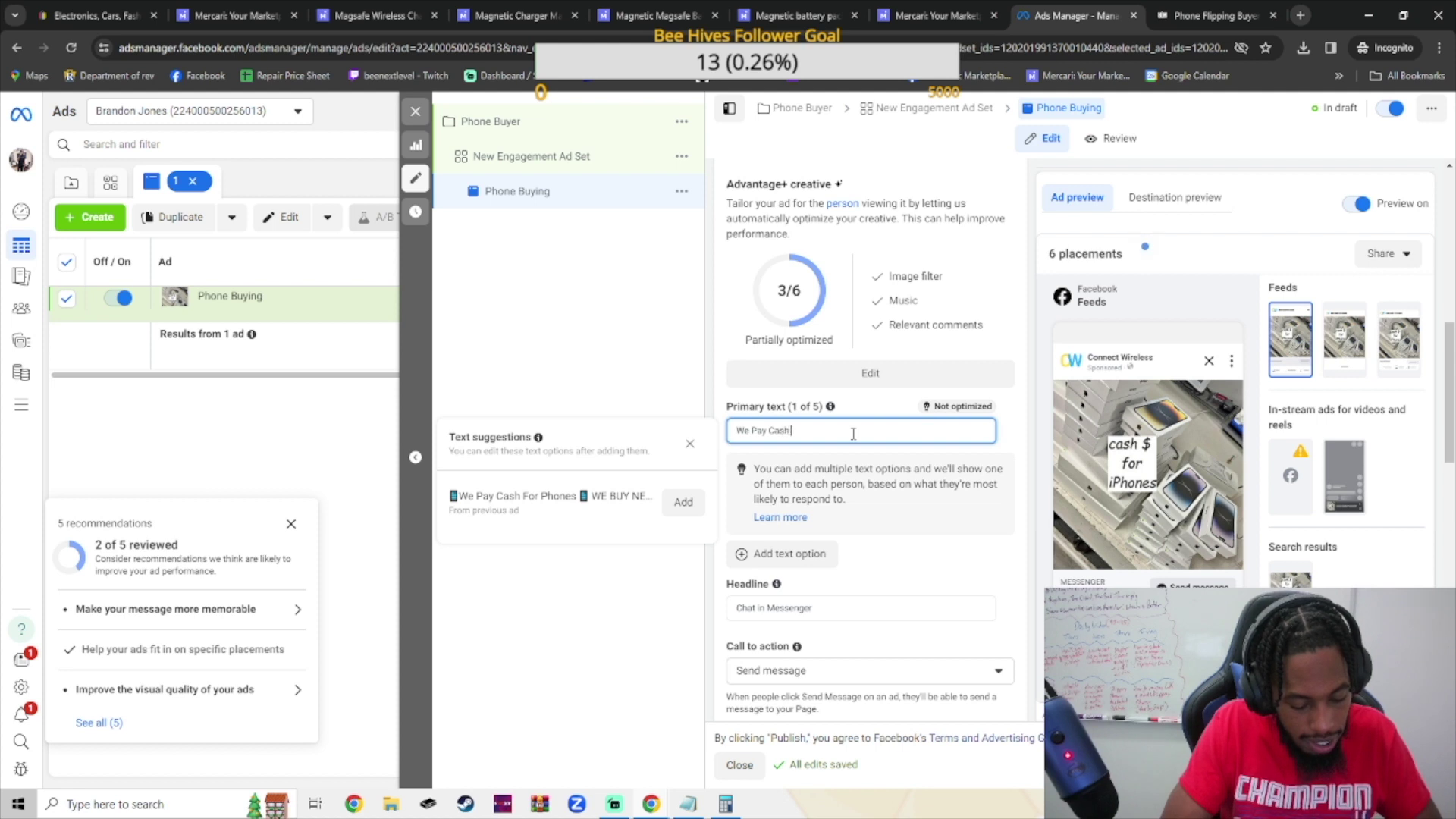
text( For PHones)
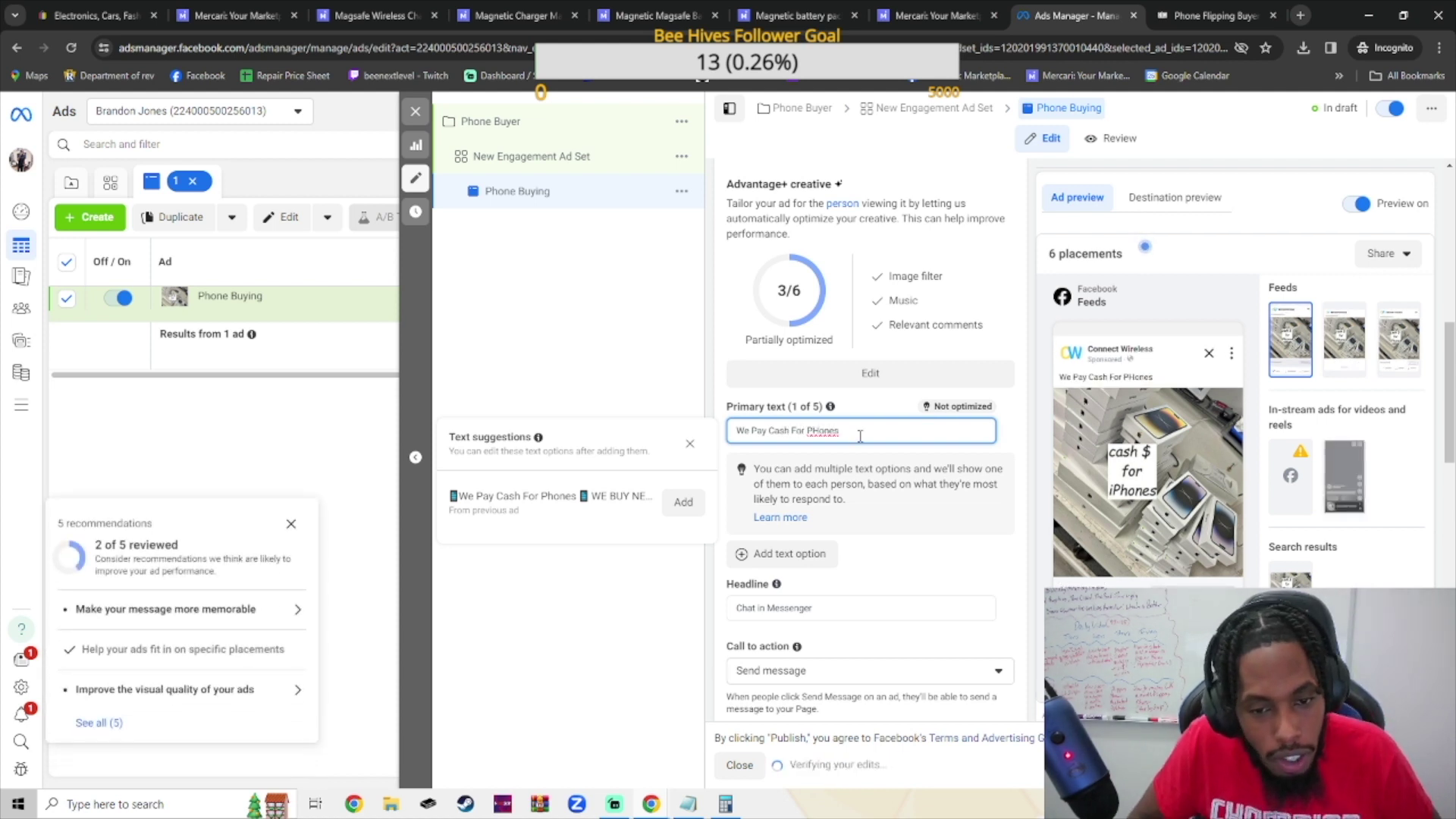
click(820, 430)
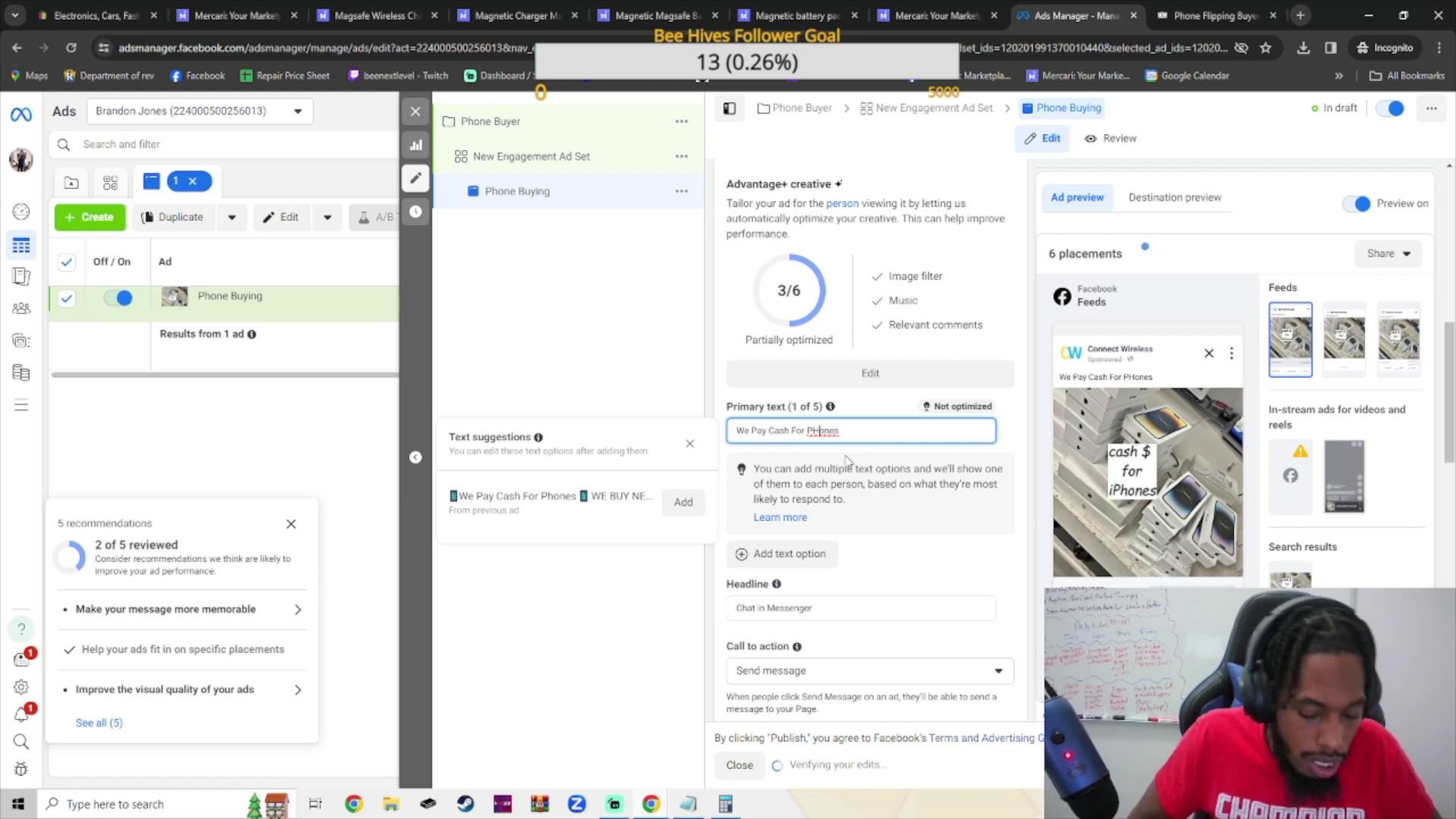
key(BackSpace)
text(h)
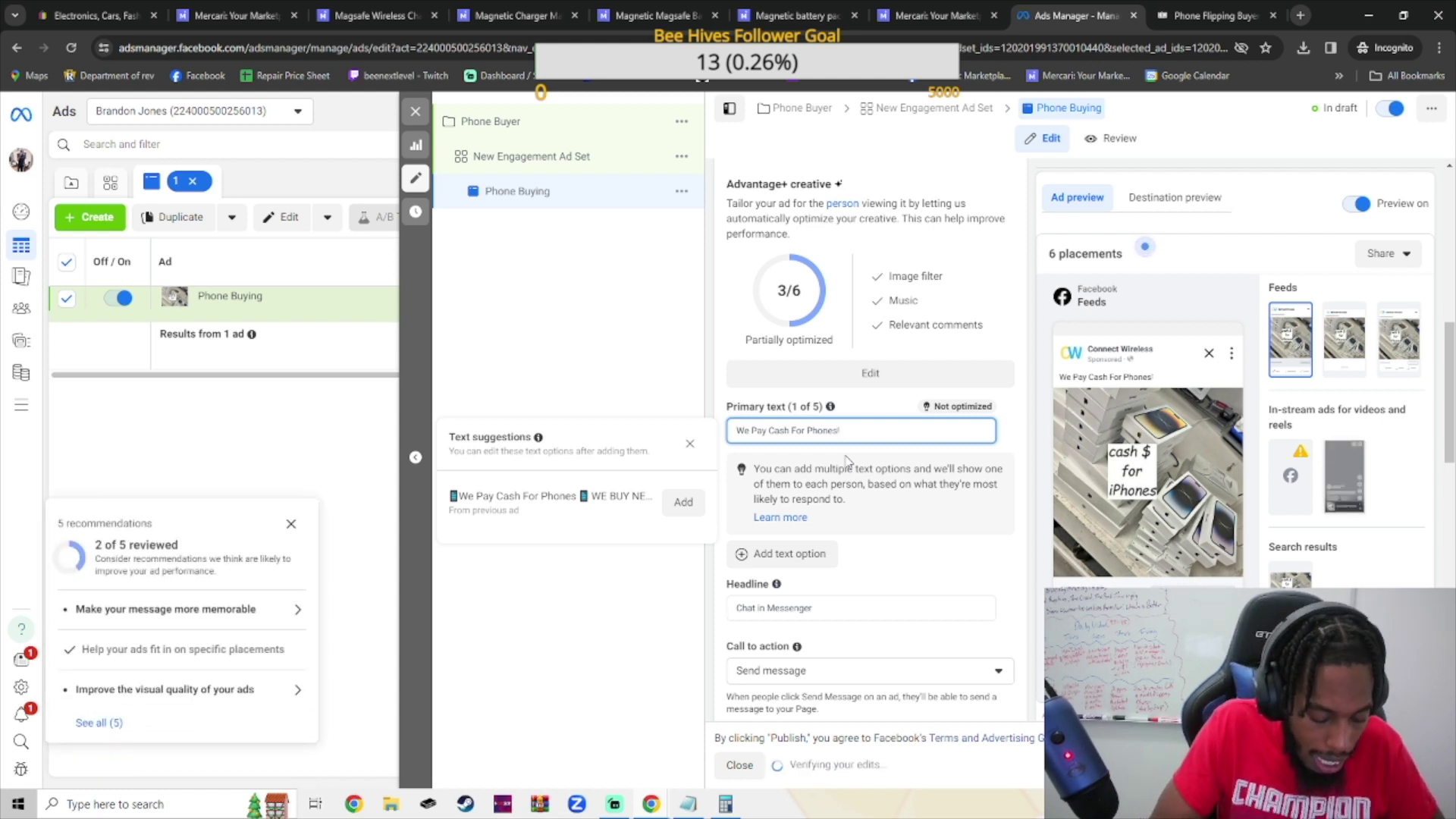
Continue the primary text's opening line with "New, Used, Cracked And Locked."
text(N)
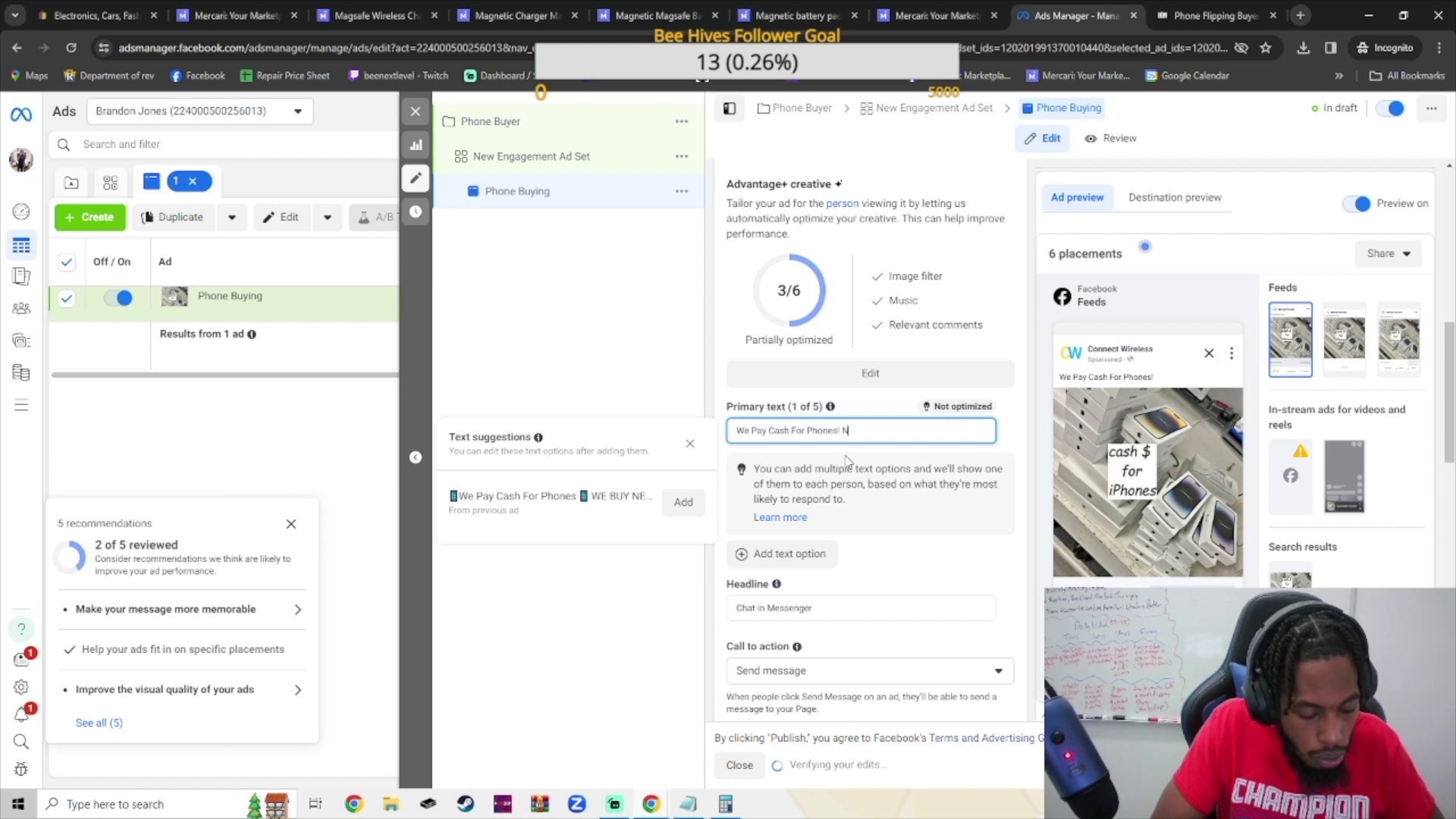
text(ew ,Used)
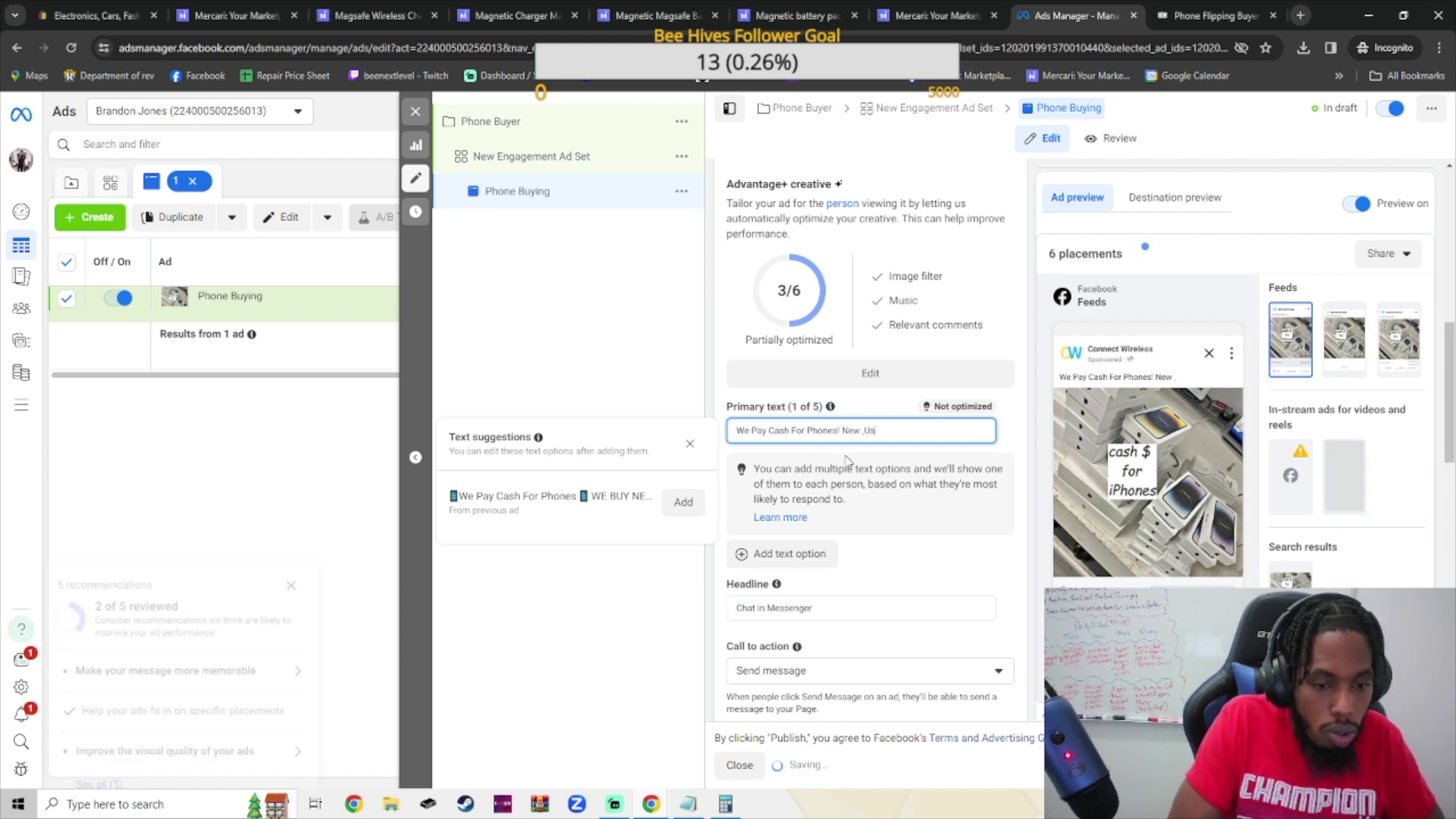
key(BackSpace)
key(BackSpace)
key(BackSpace)
key(BackSpace)
key(BackSpace)
key(BackSpace)
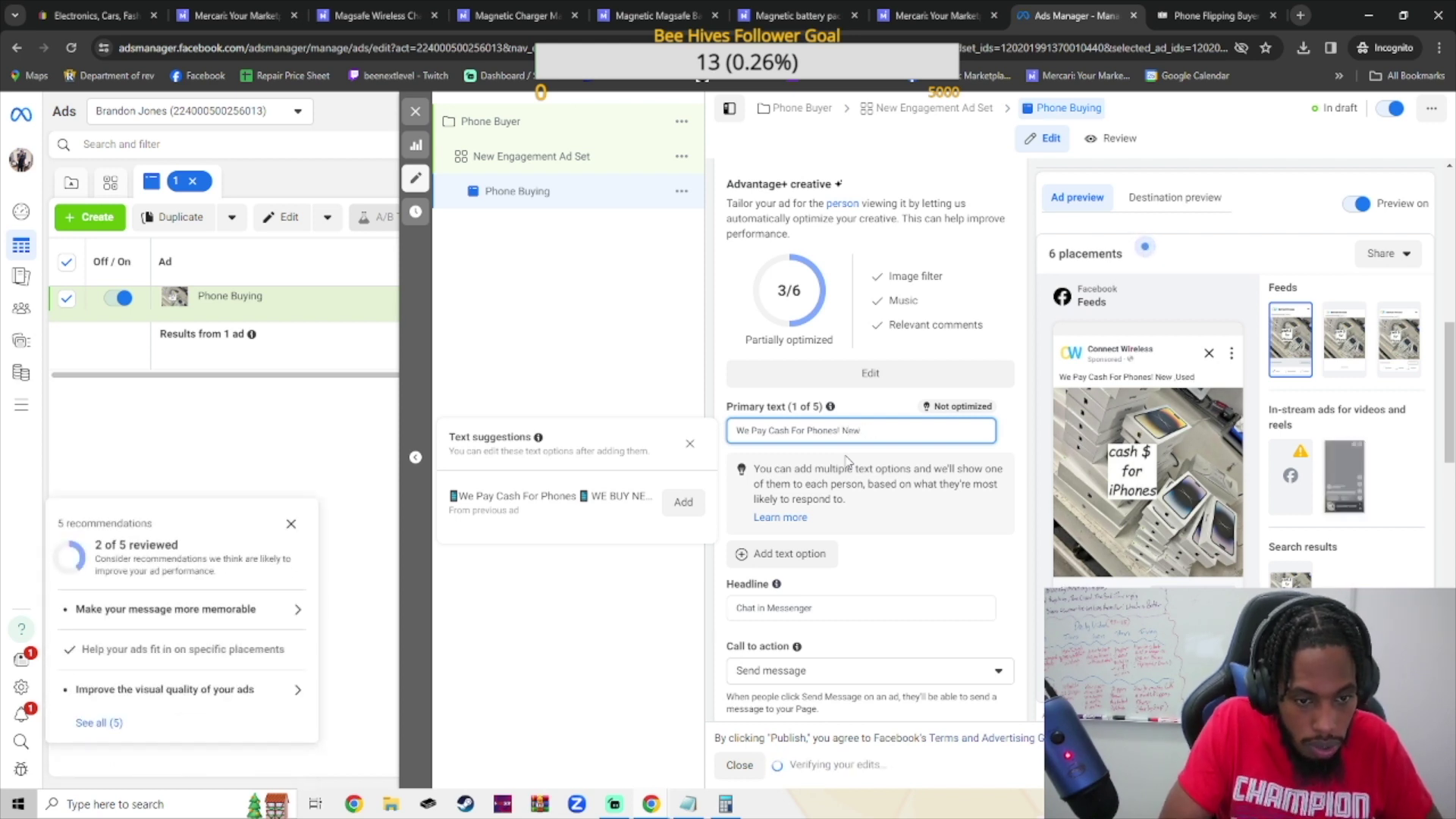
text(, Use)
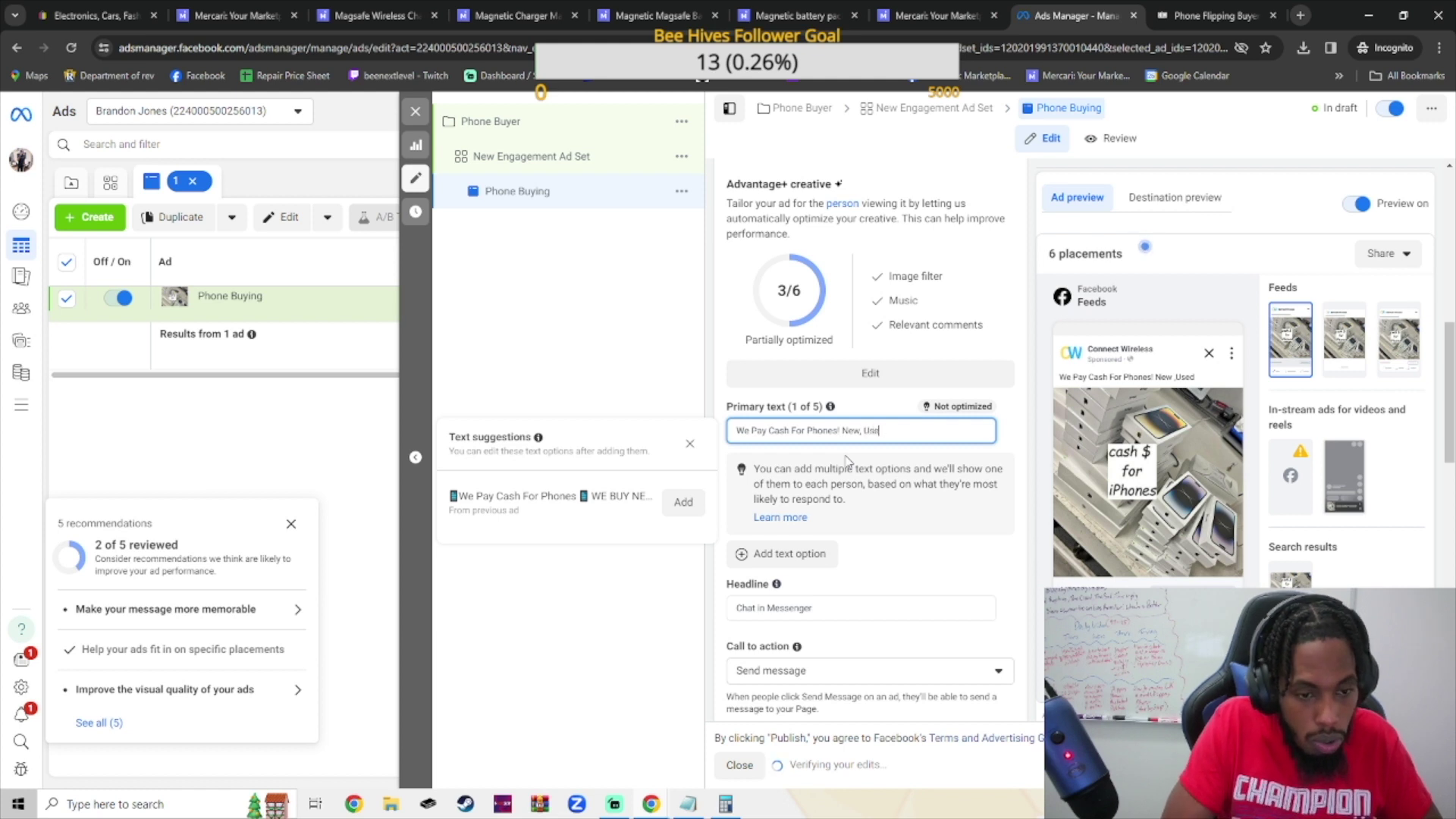
text(d, Cracked)
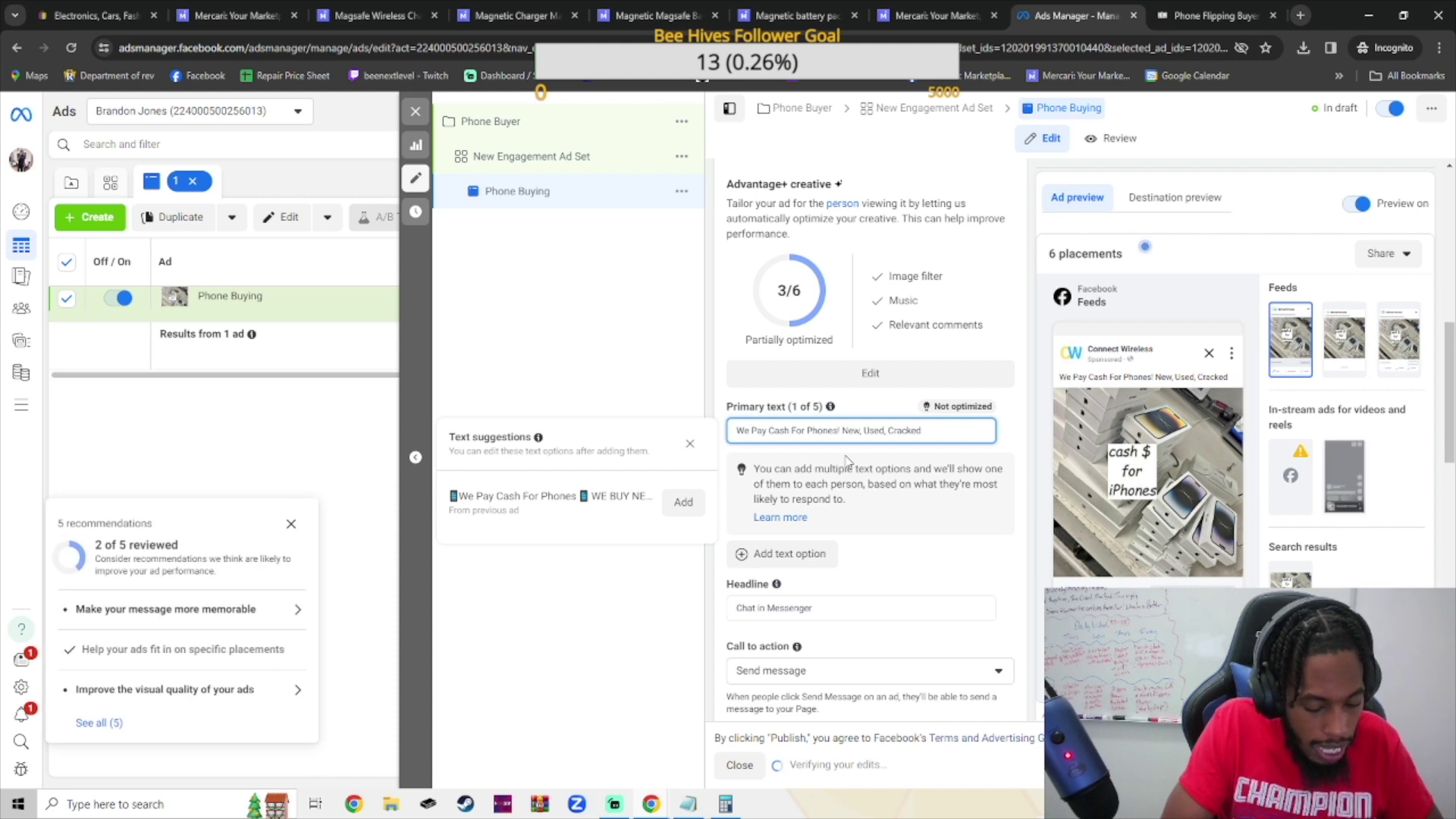
text( And Lo)
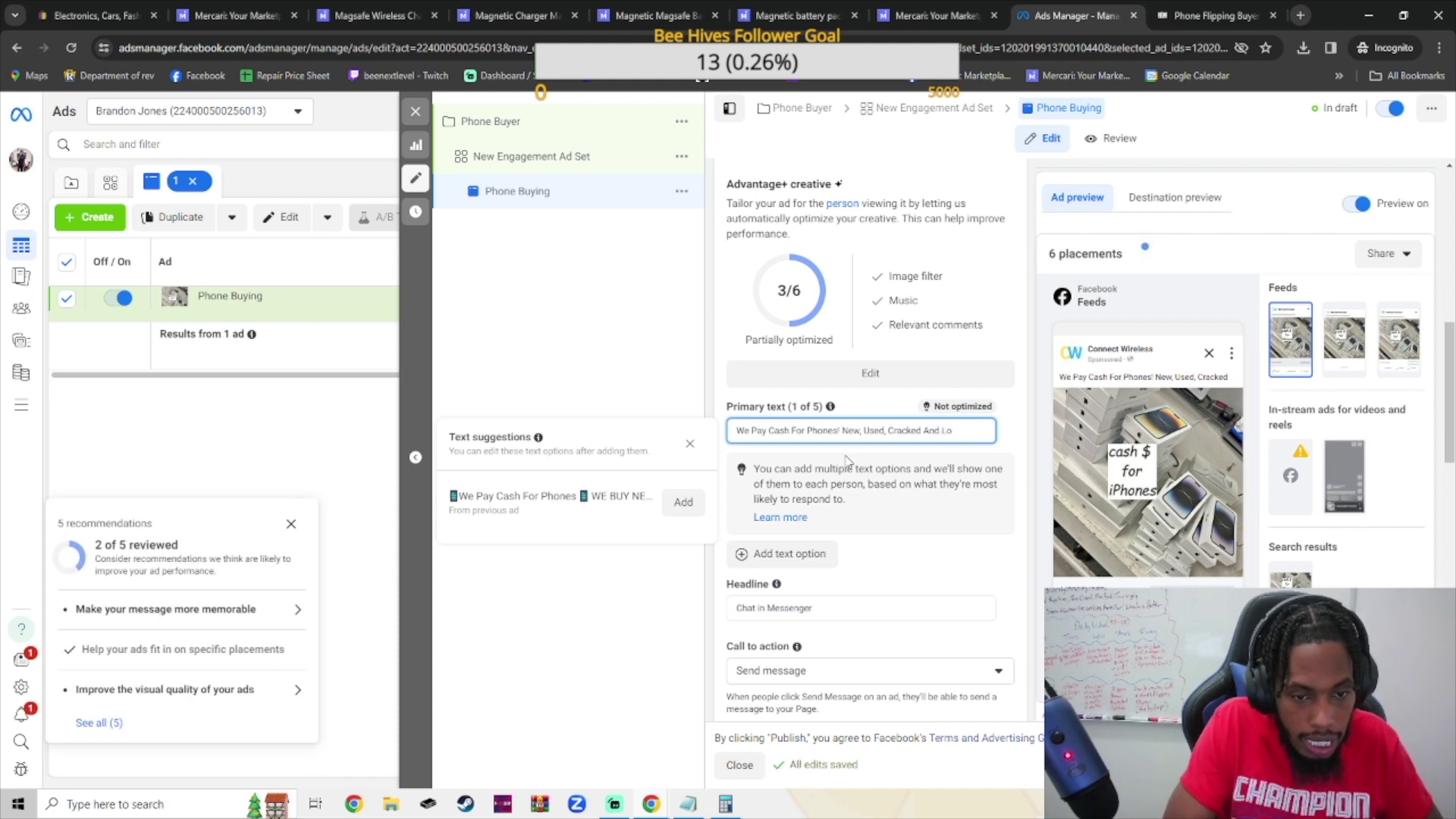
text(cked)
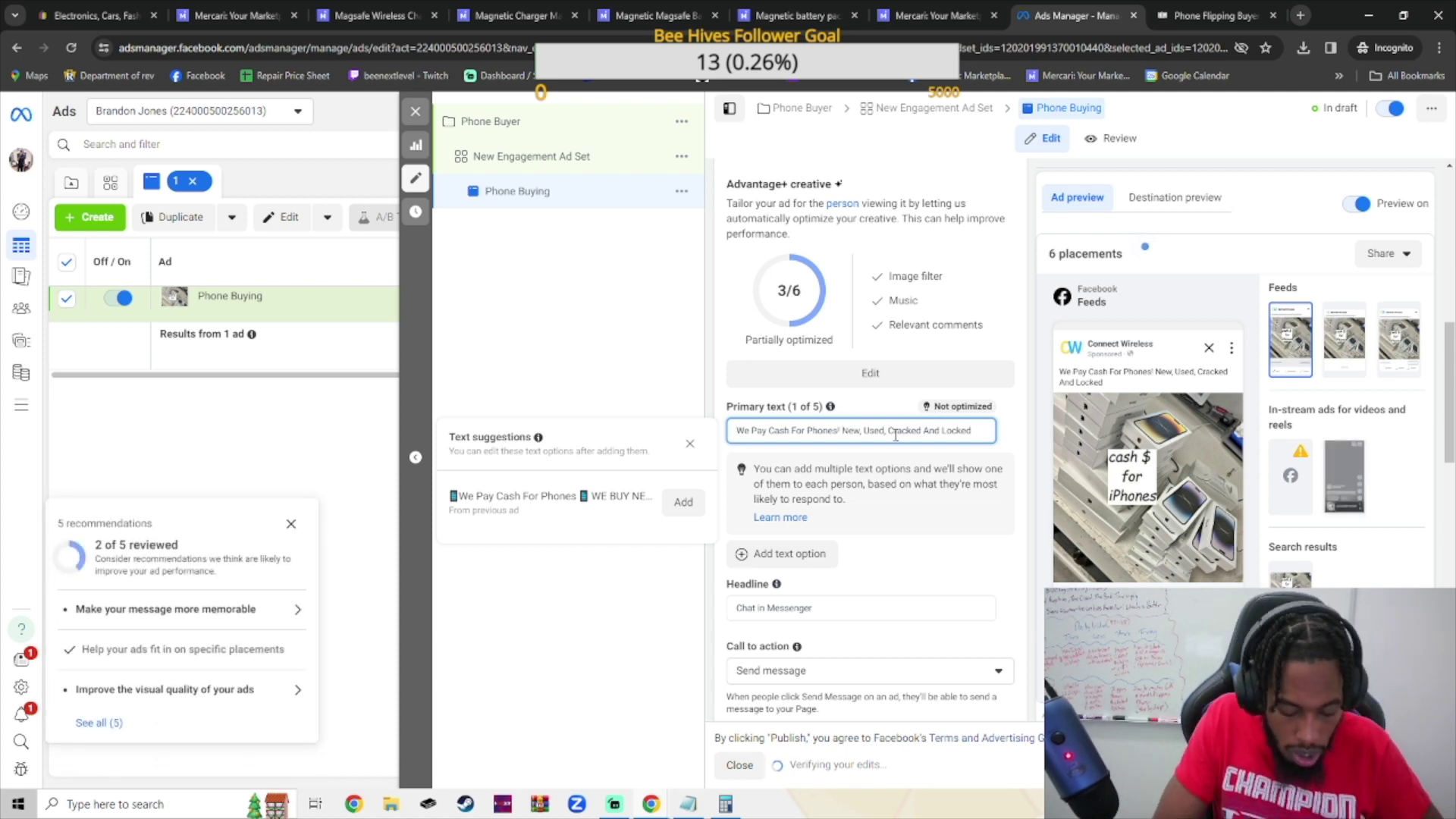
text(.)
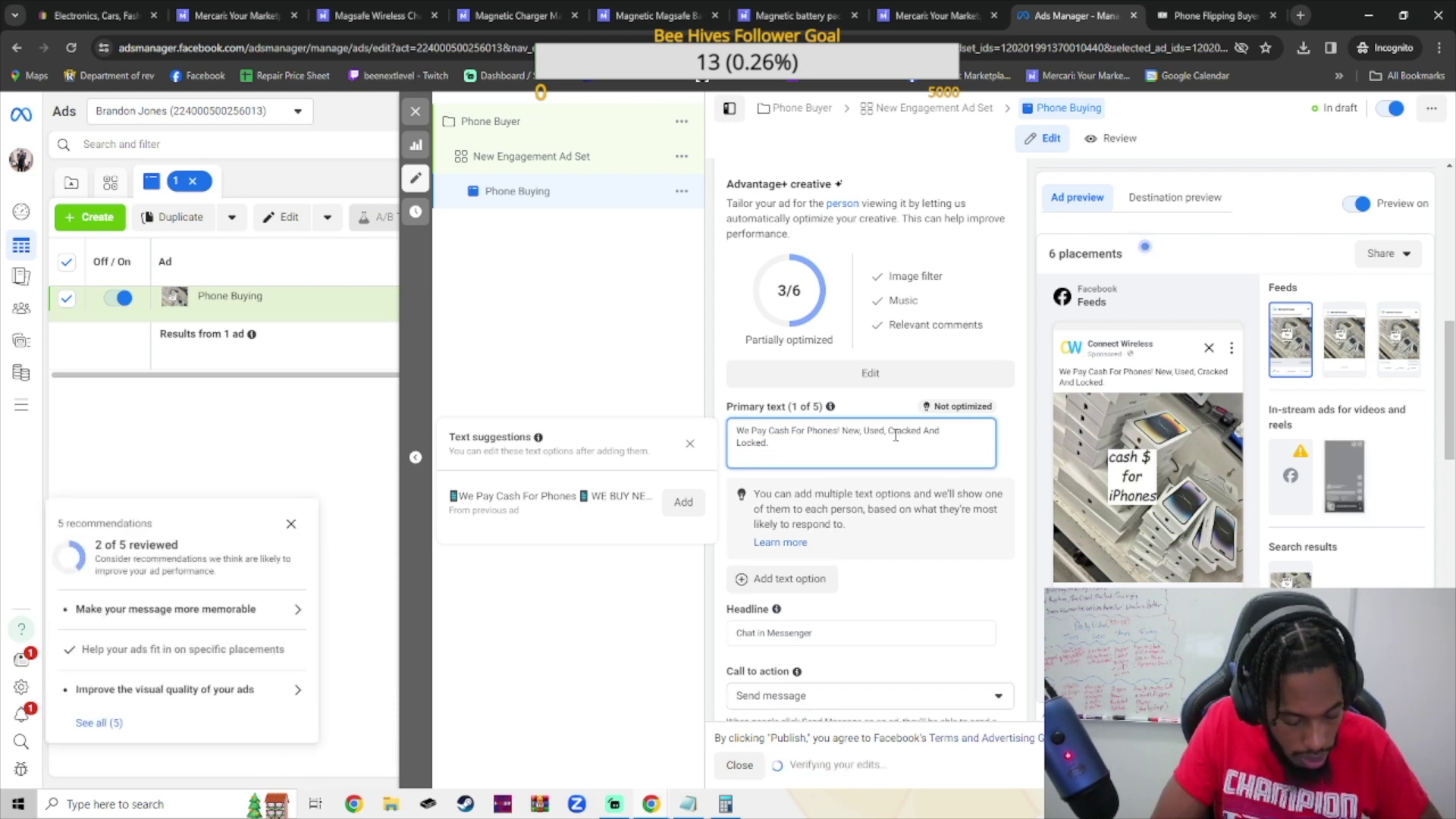
Add the lines "Same Day Cash Payment" and "Meet In Public Area" below the opening sentence of the primary text
key(Return)
text(Same)
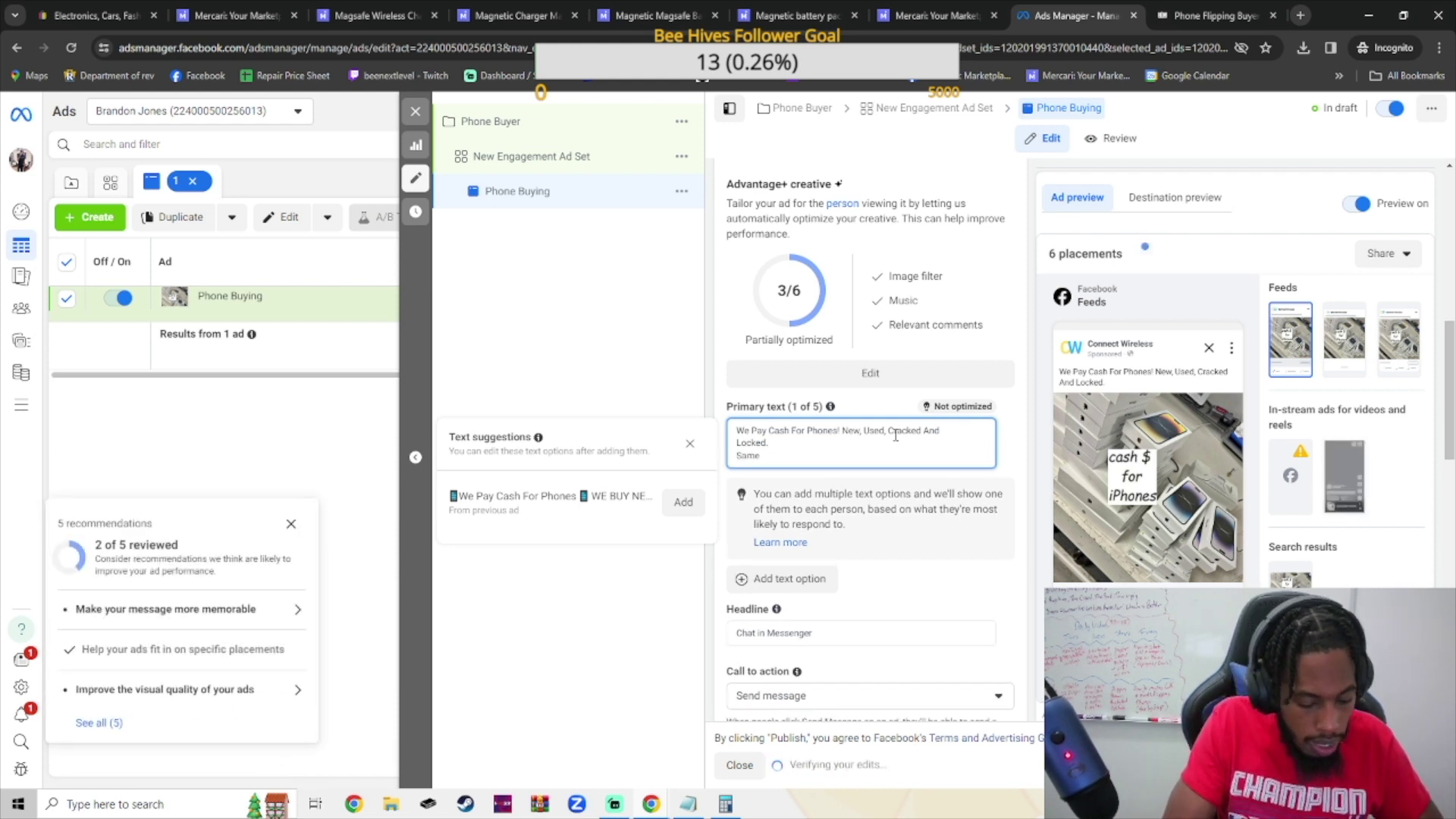
text( Day Cash)
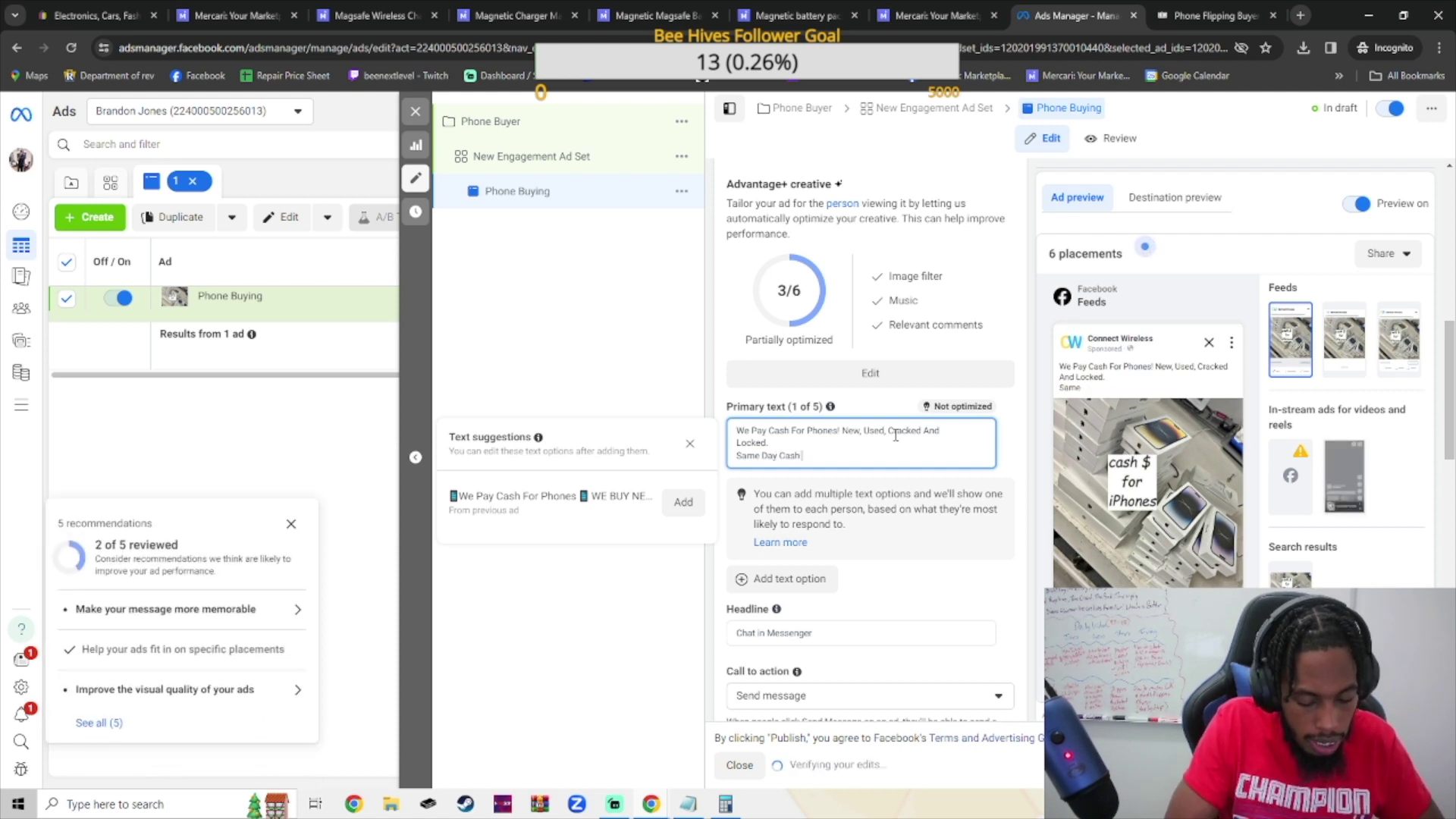
text( Payment)
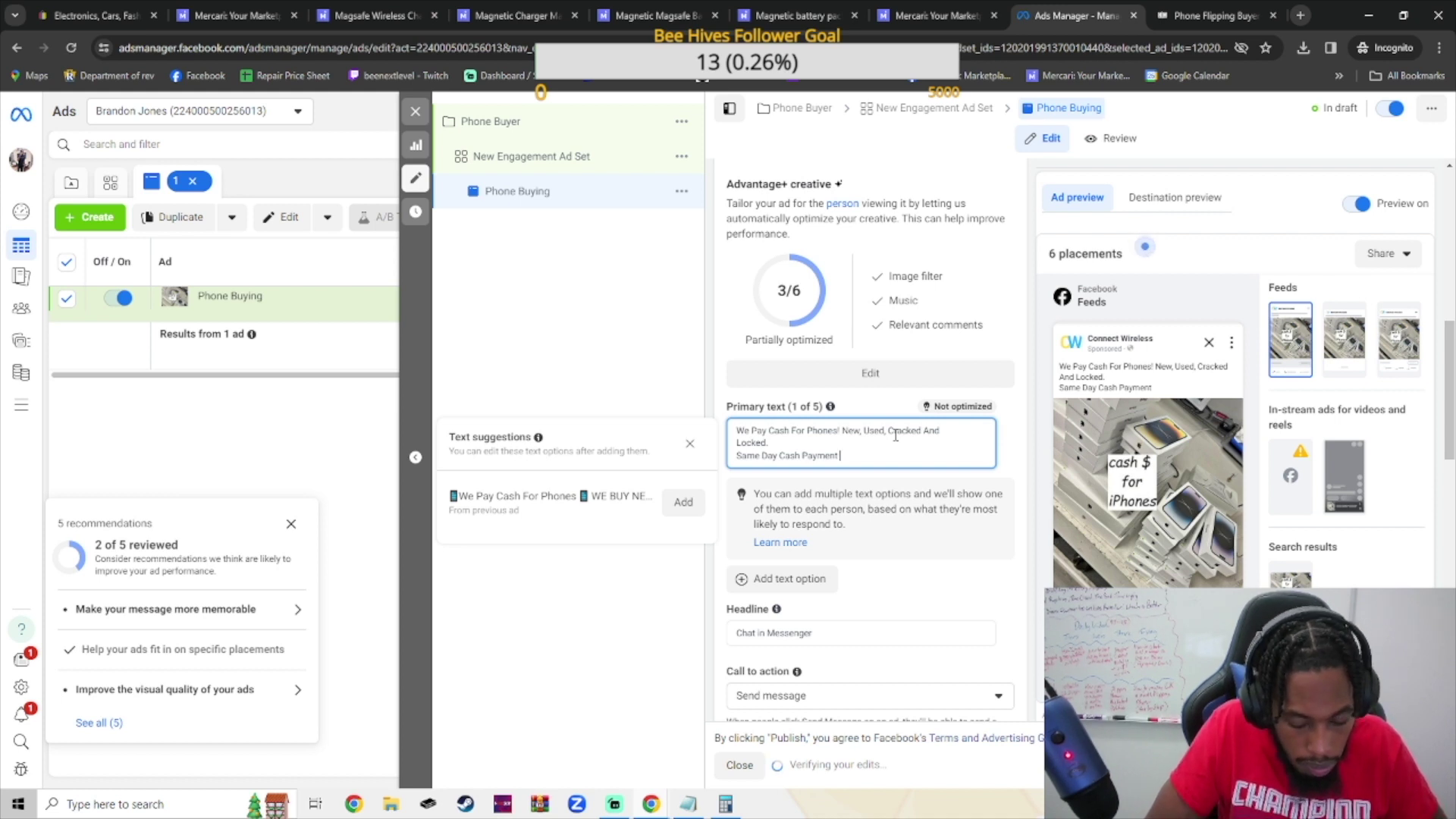
key(Return)
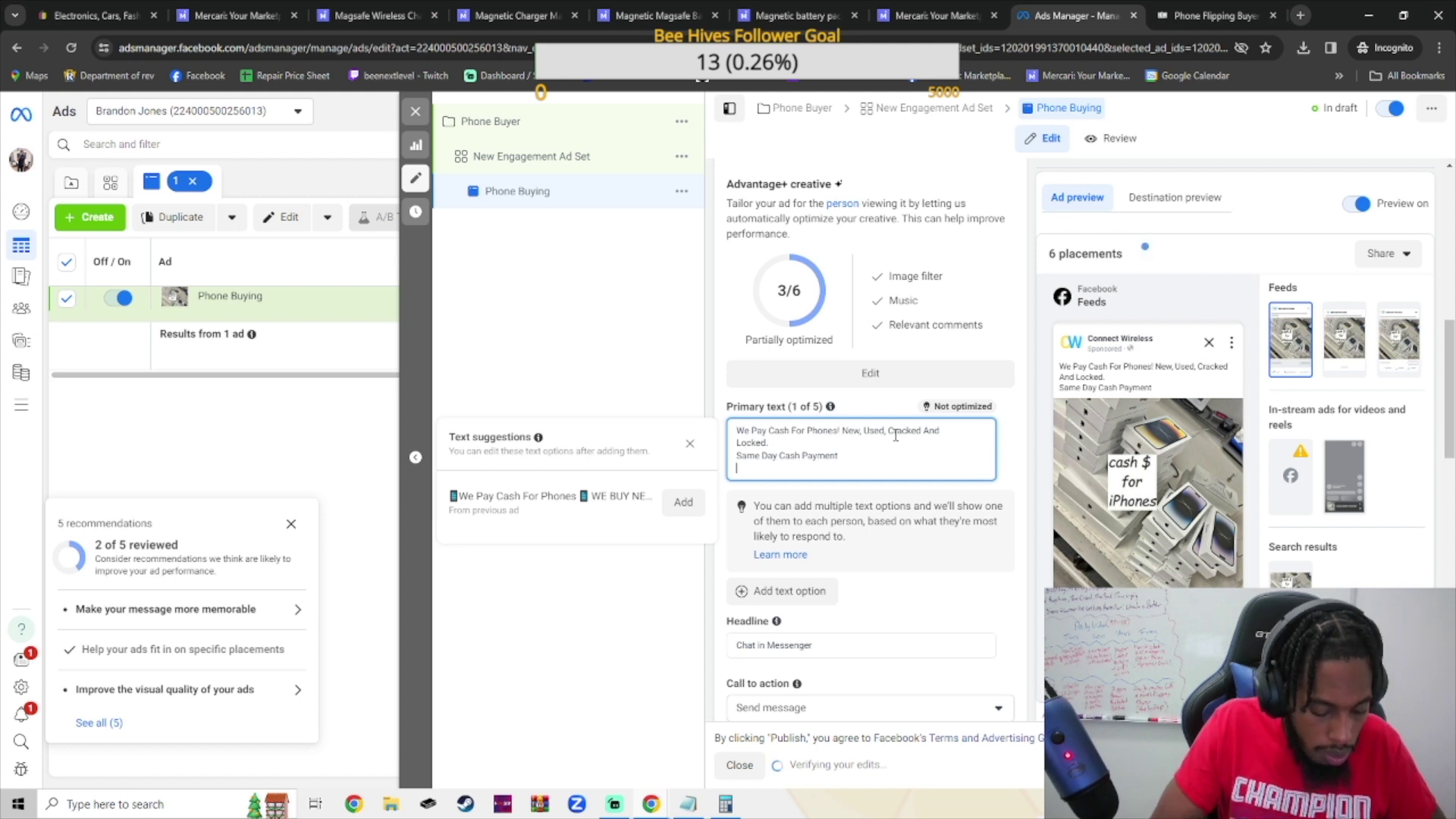
text(Meet In)
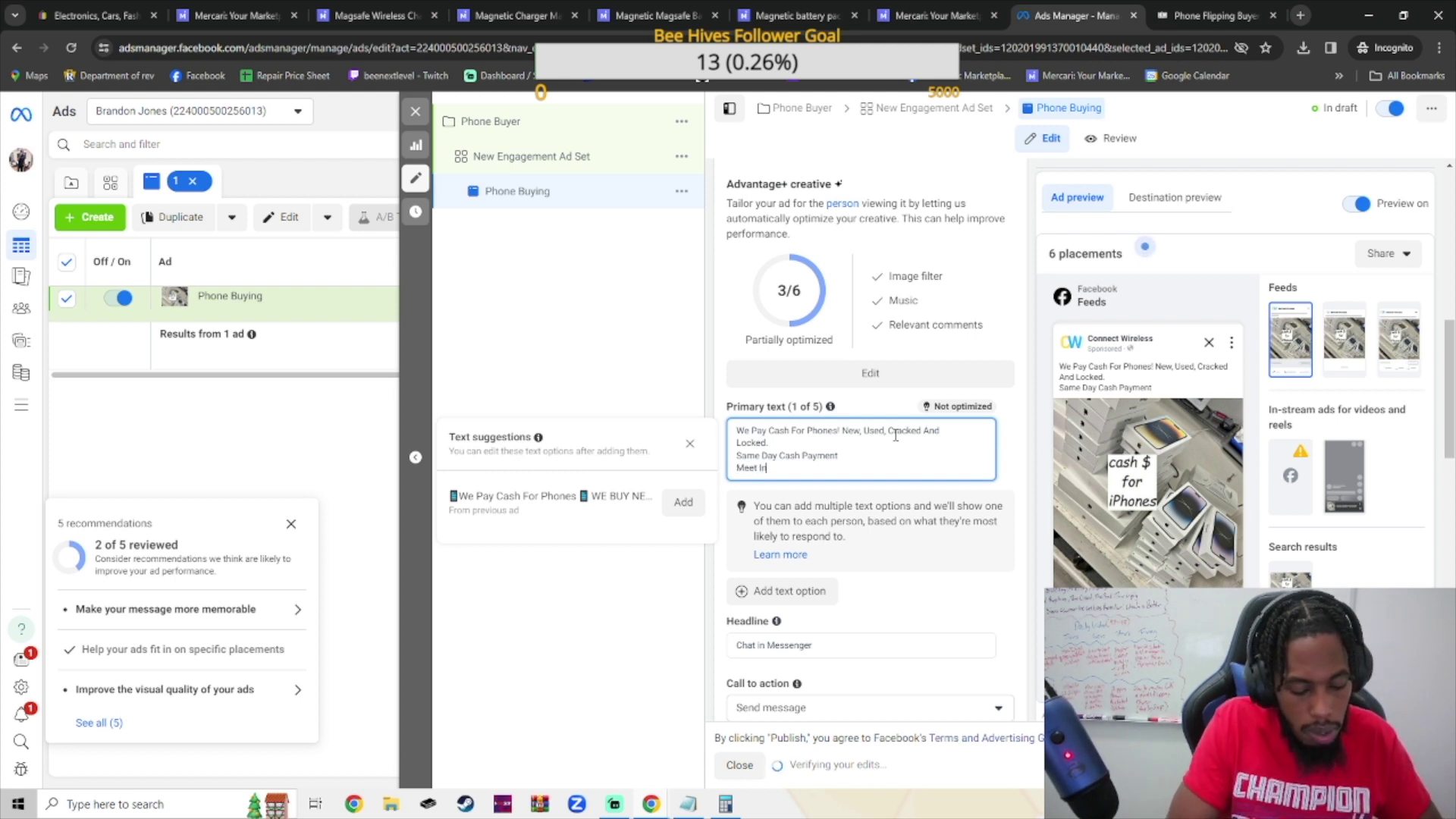
text( Public)
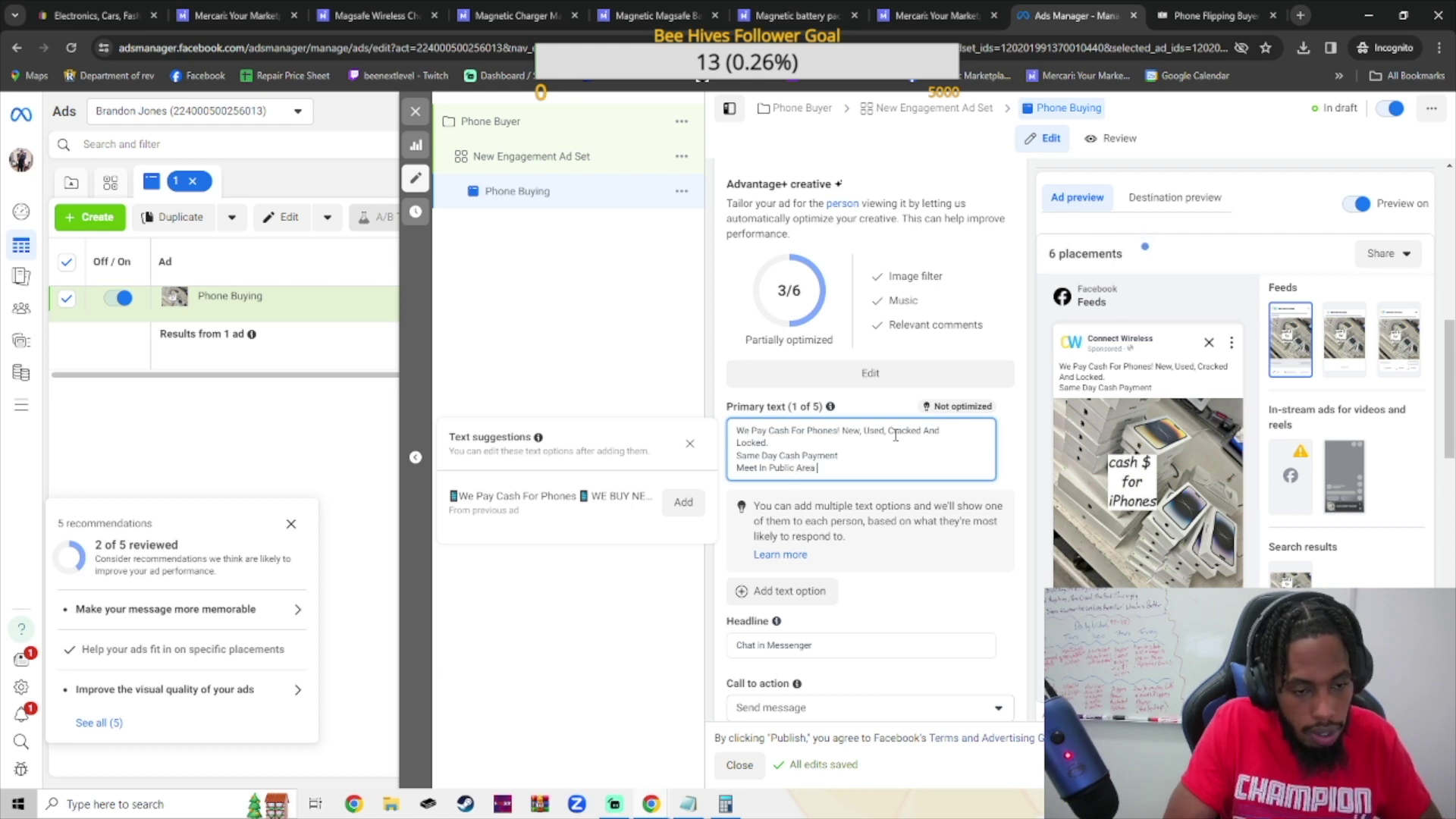
text( Area)
Finish the primary text with a last line reading "We Buy Multiple Devices"
key(Return)
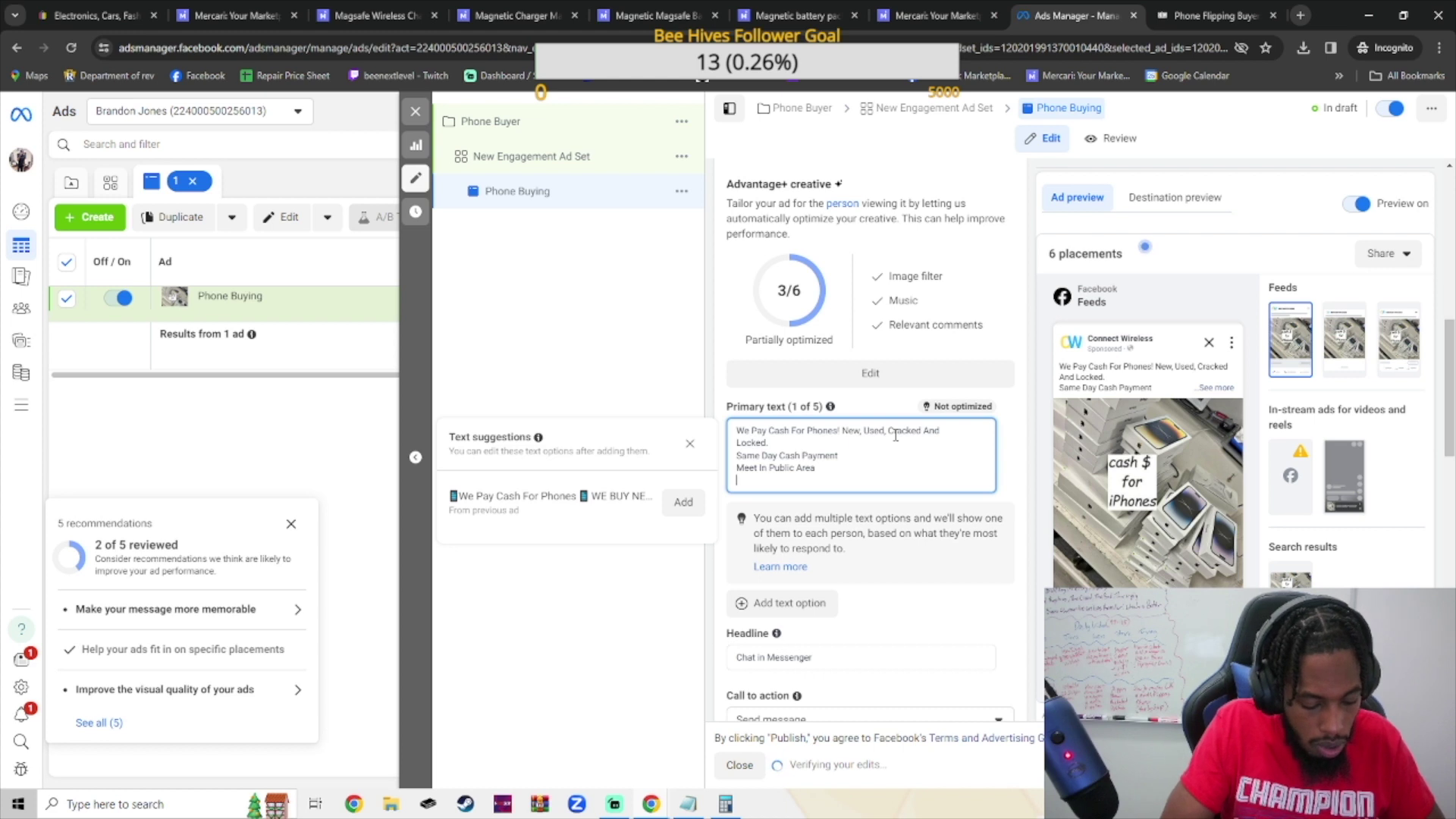
text(We Buy )
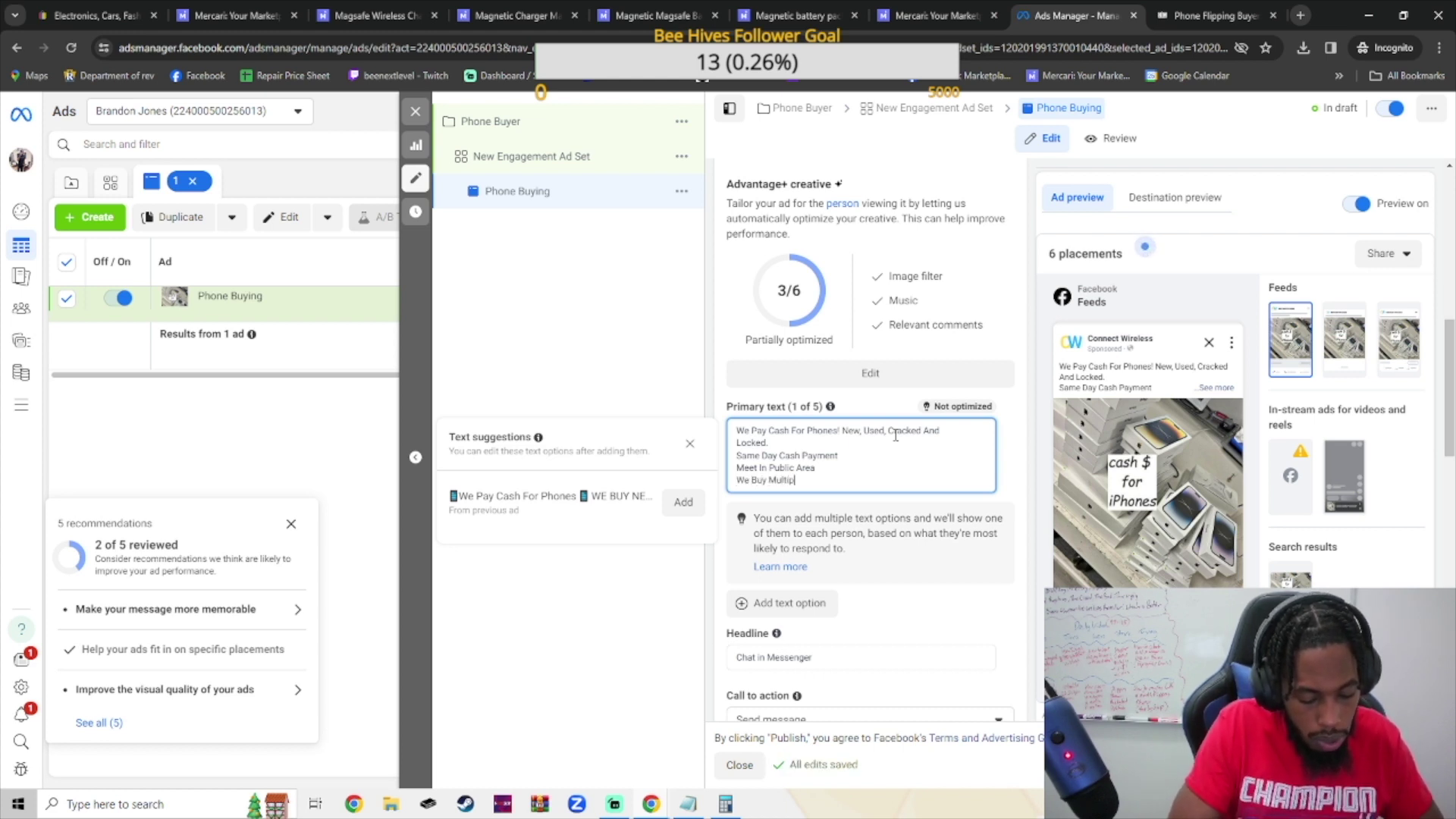
text(Multiple De)
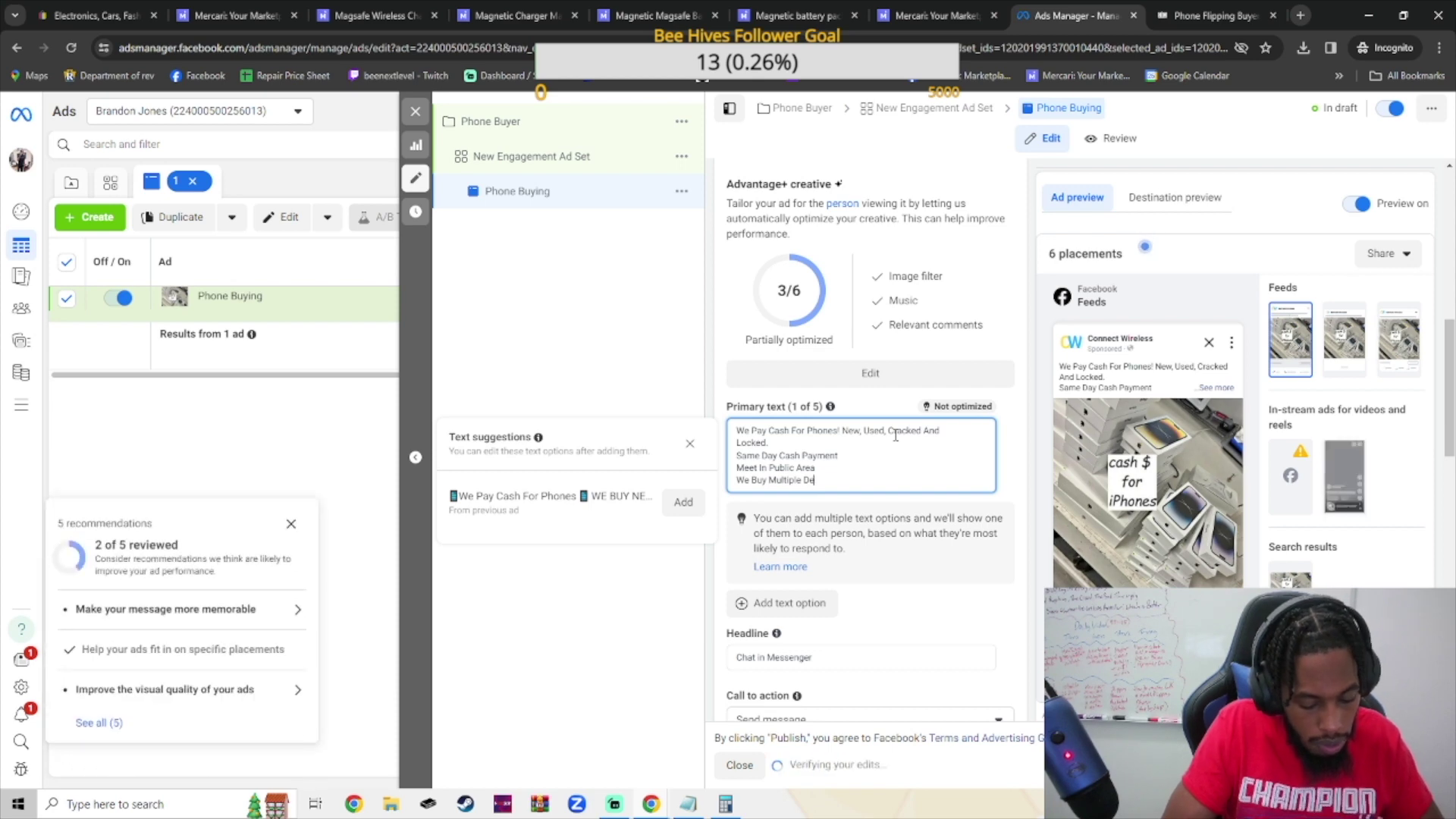
text(vices)
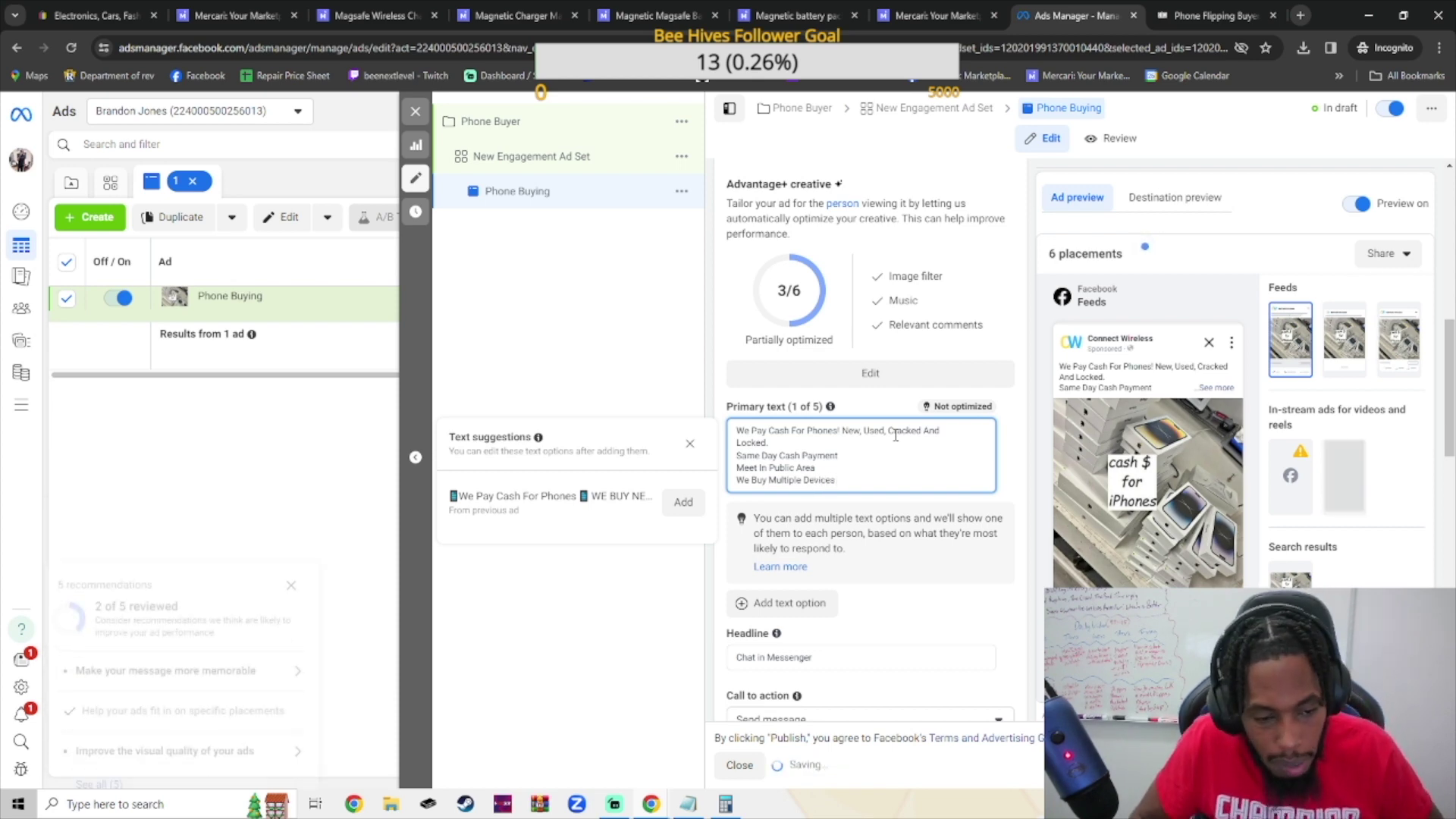
Replace the default "Chat in Messenger" headline with "We Buy Phones Right Away"
scroll(872, 455, down, 3)
click(836, 430)
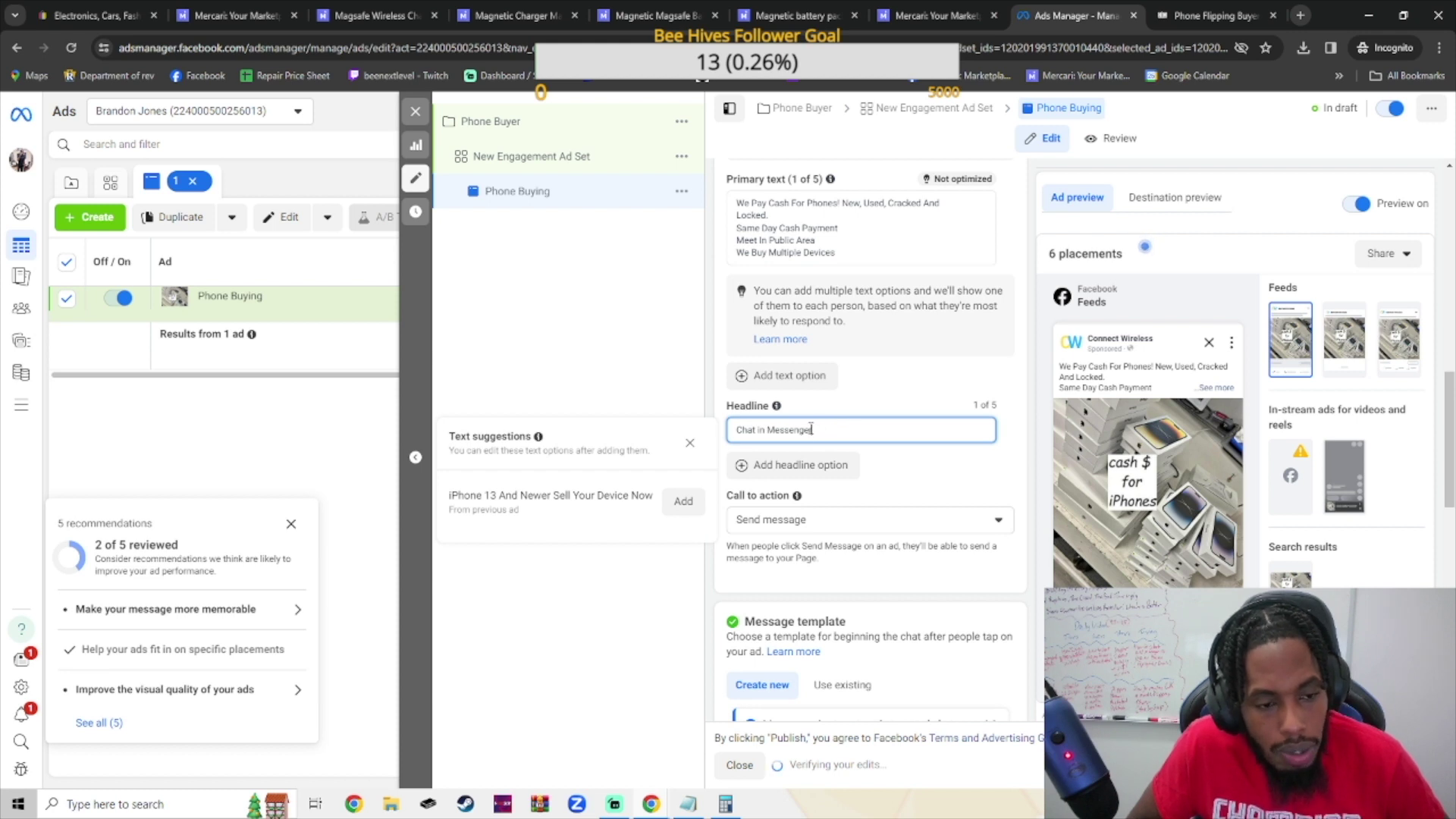
drag(819, 429, 730, 431)
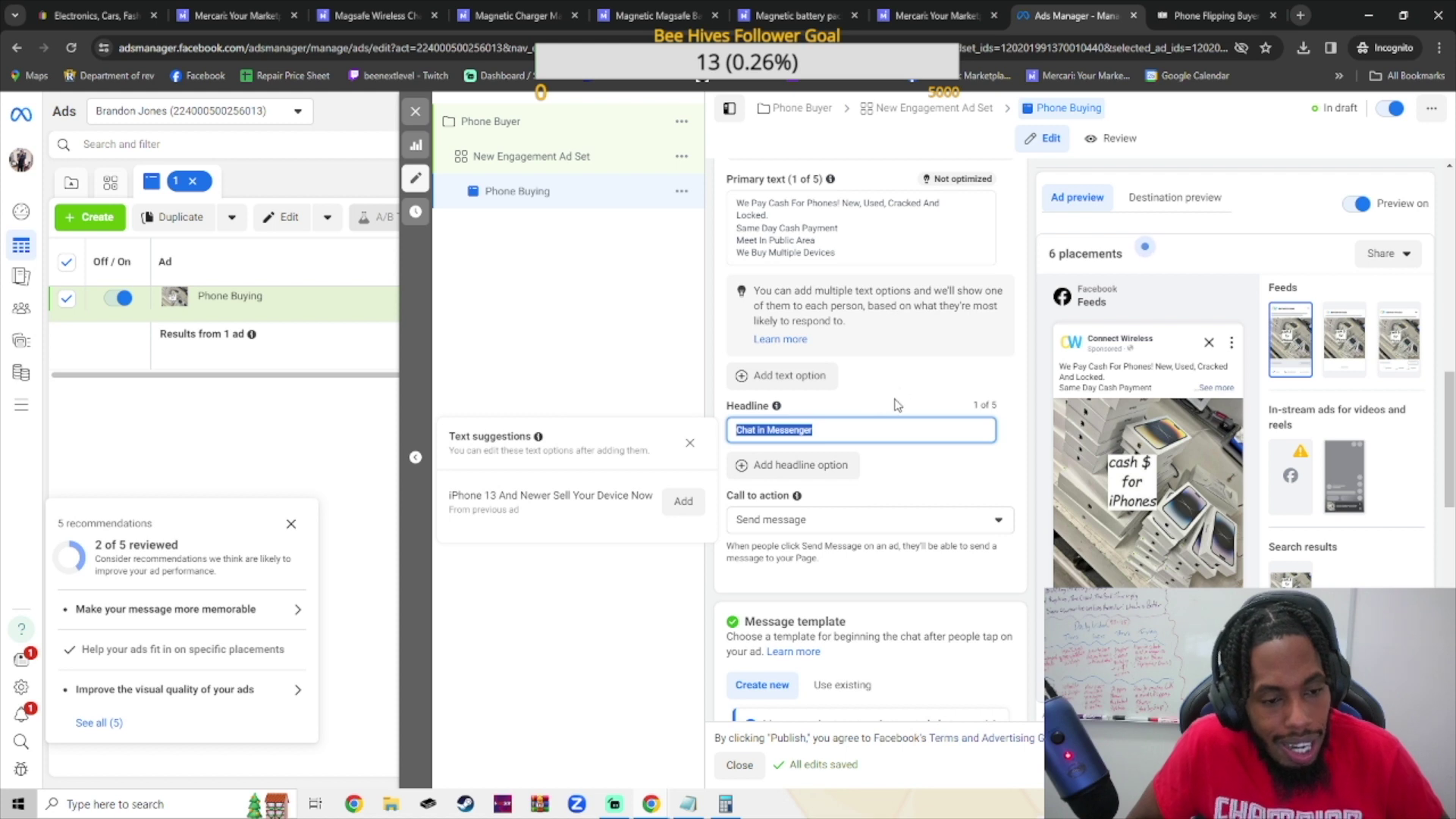
key(BackSpace)
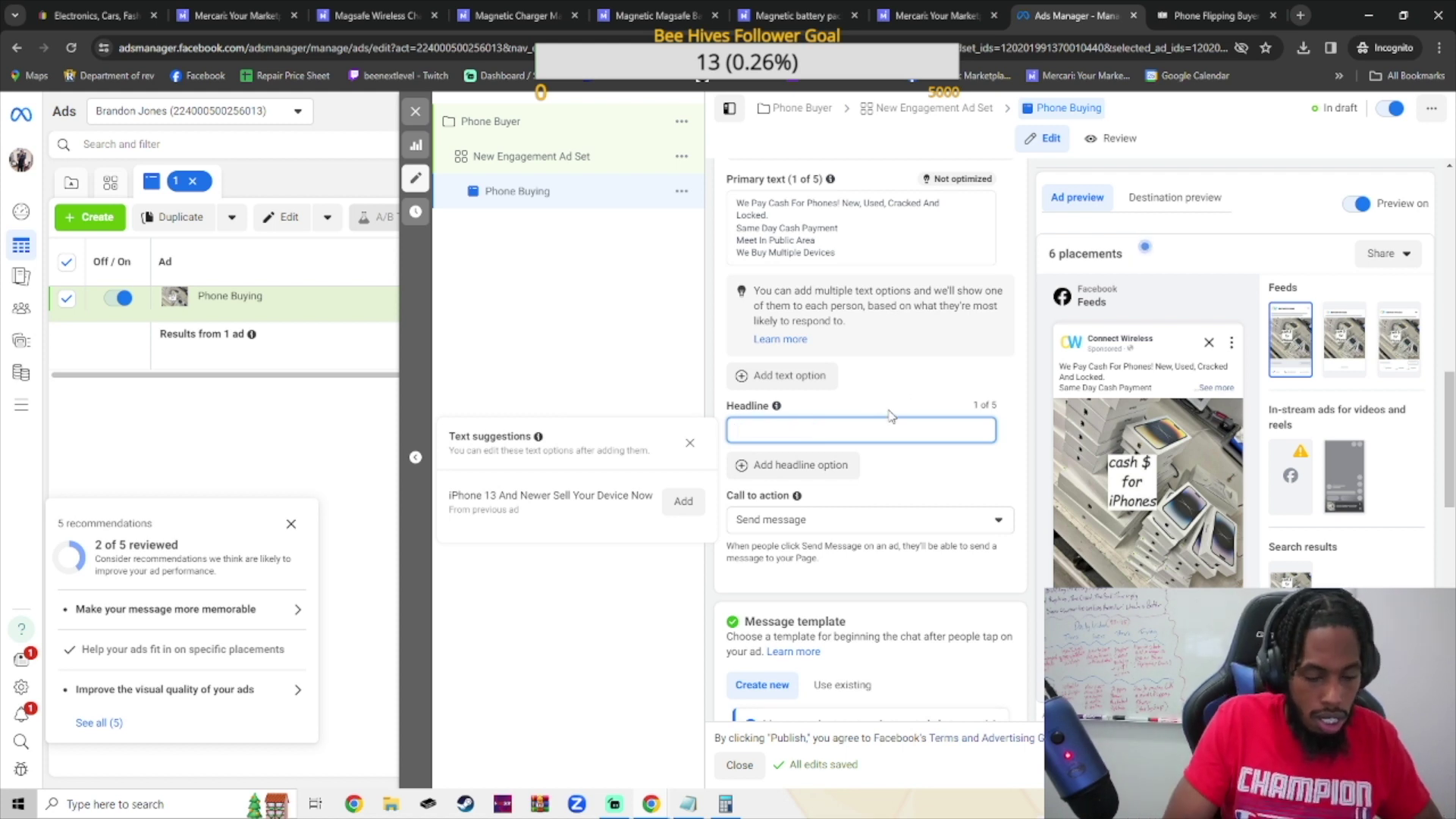
text(We Buy)
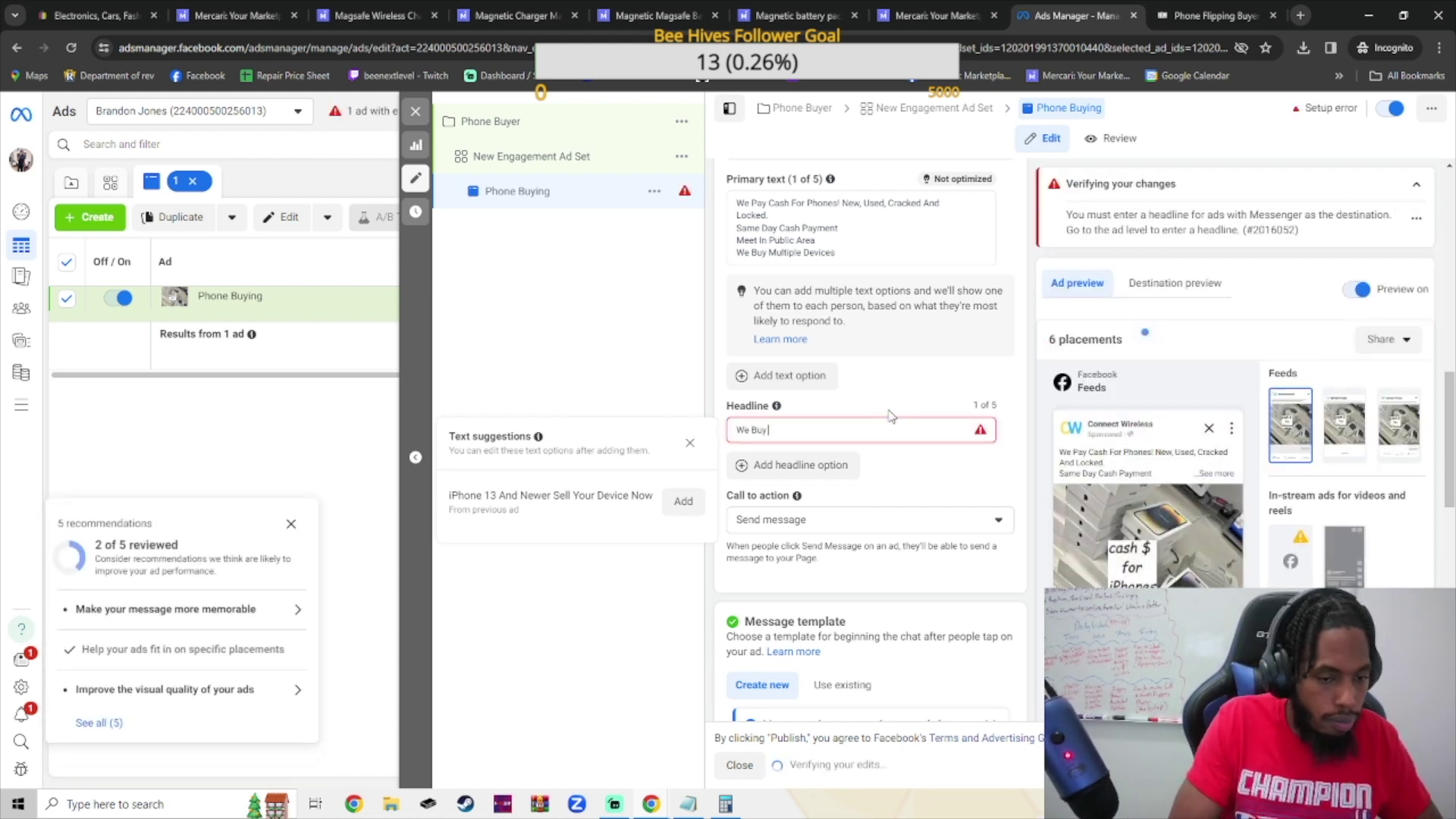
text( PHo)
key(BackSpace)
key(BackSpace)
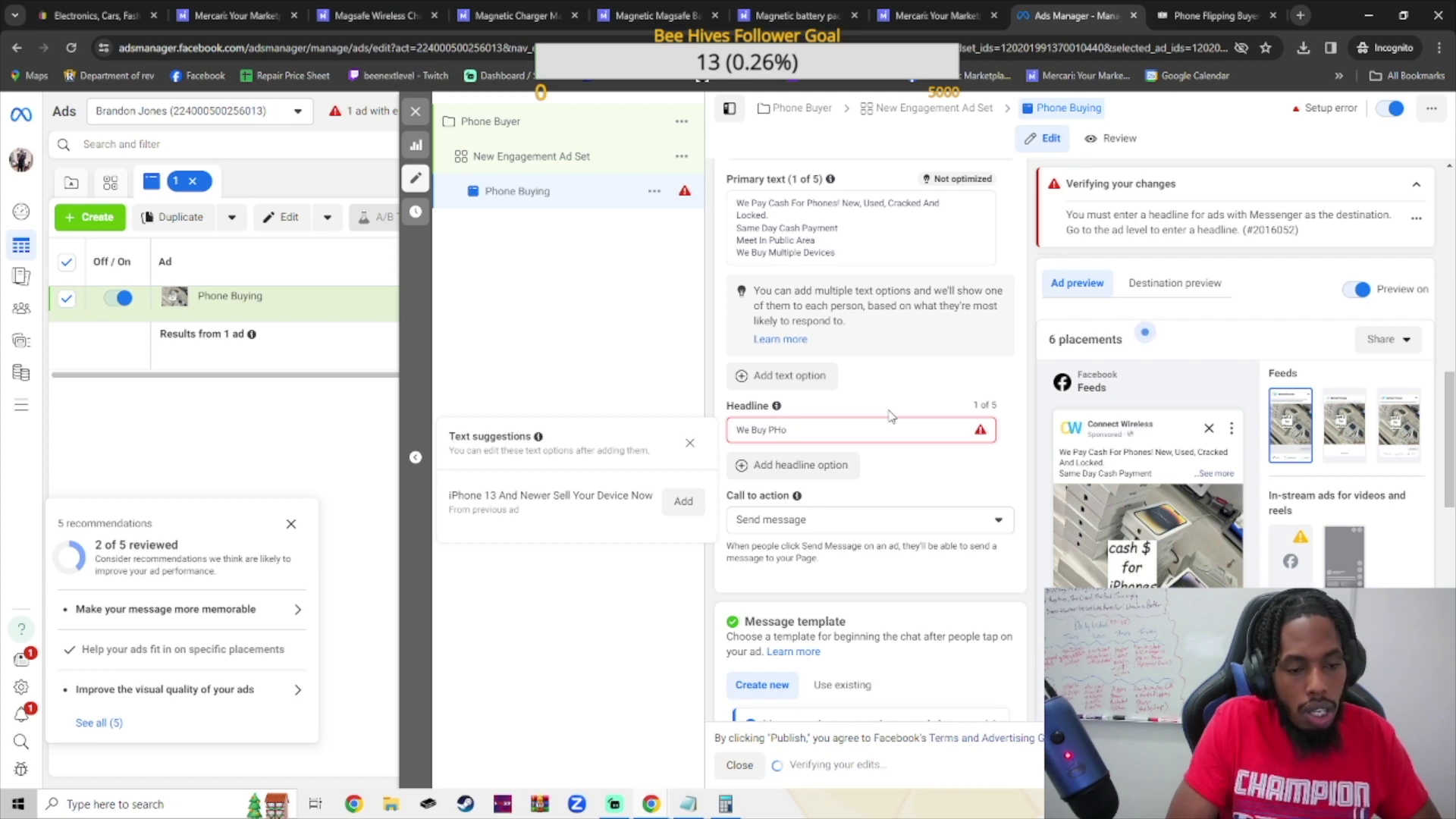
text(hones)
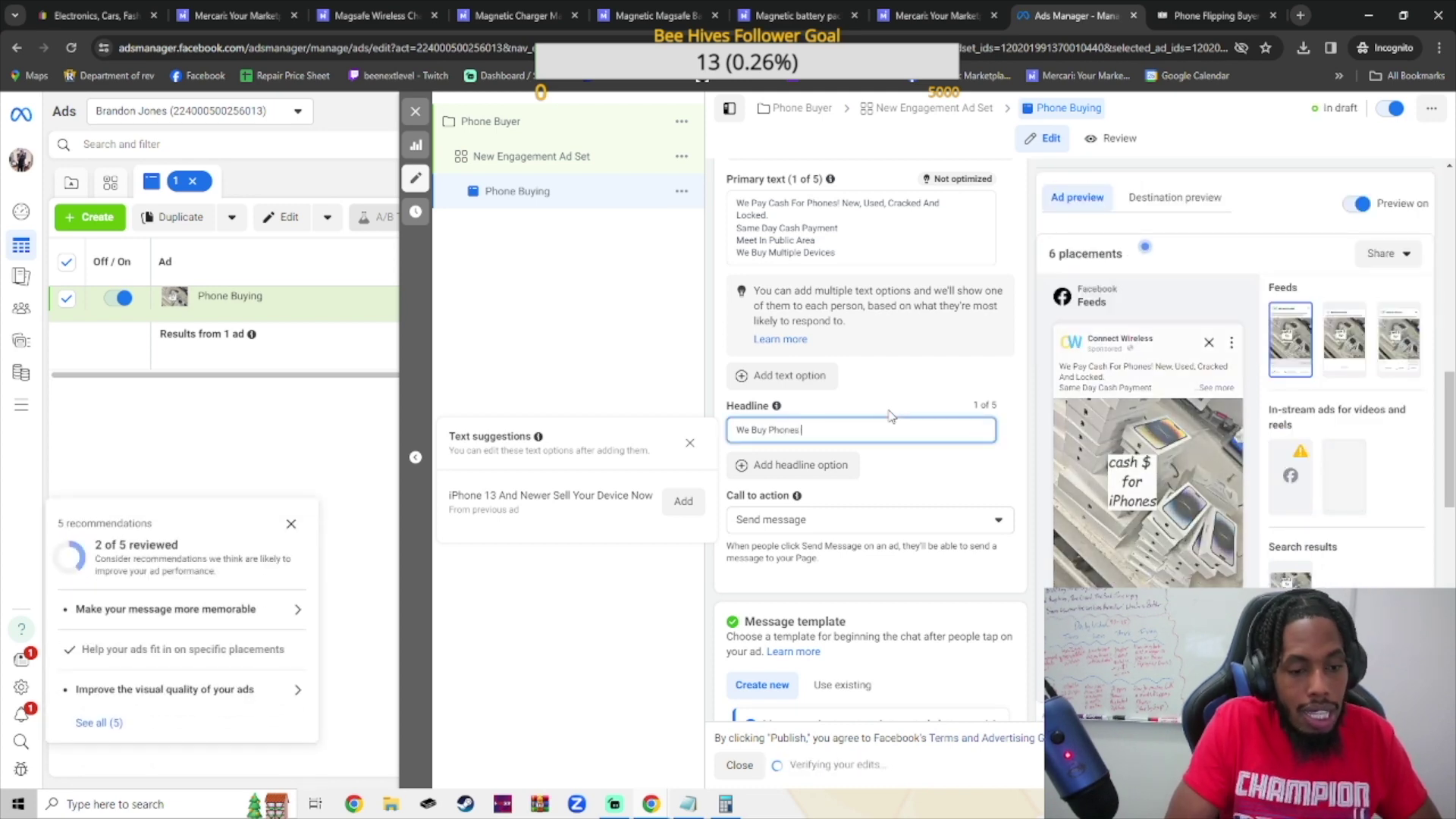
mouse_move(778, 483)
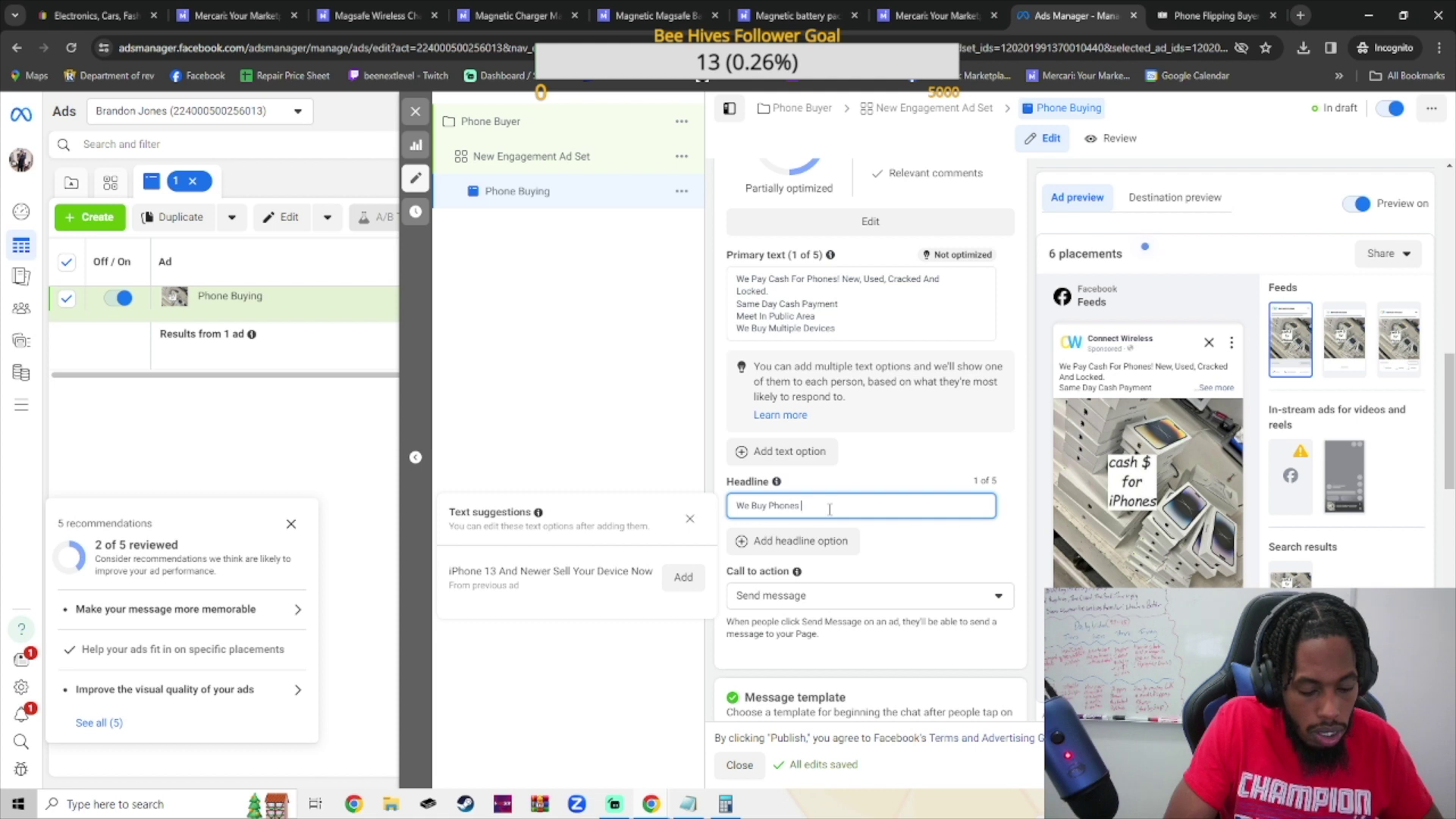
text(Right)
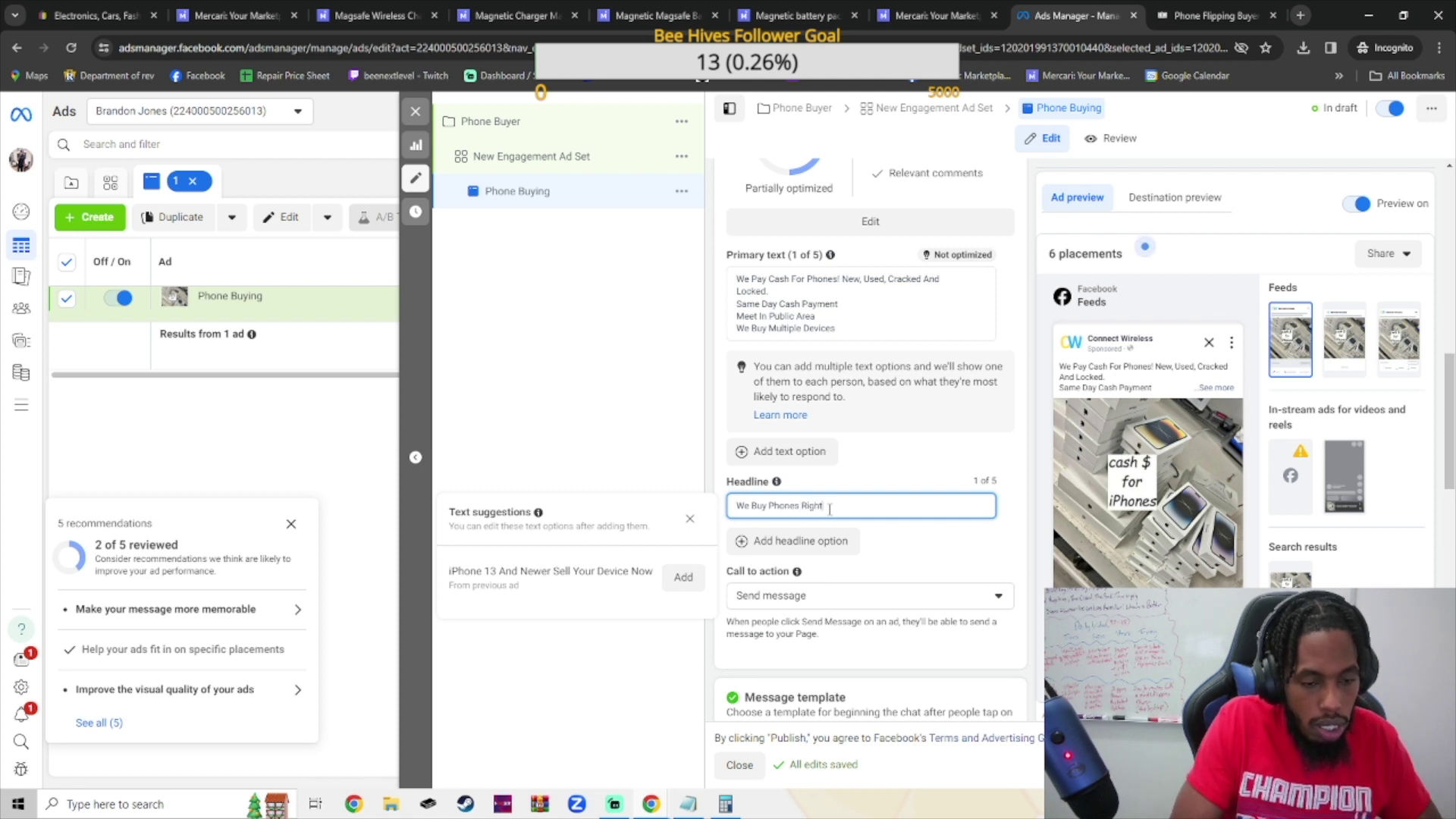
text( Away)
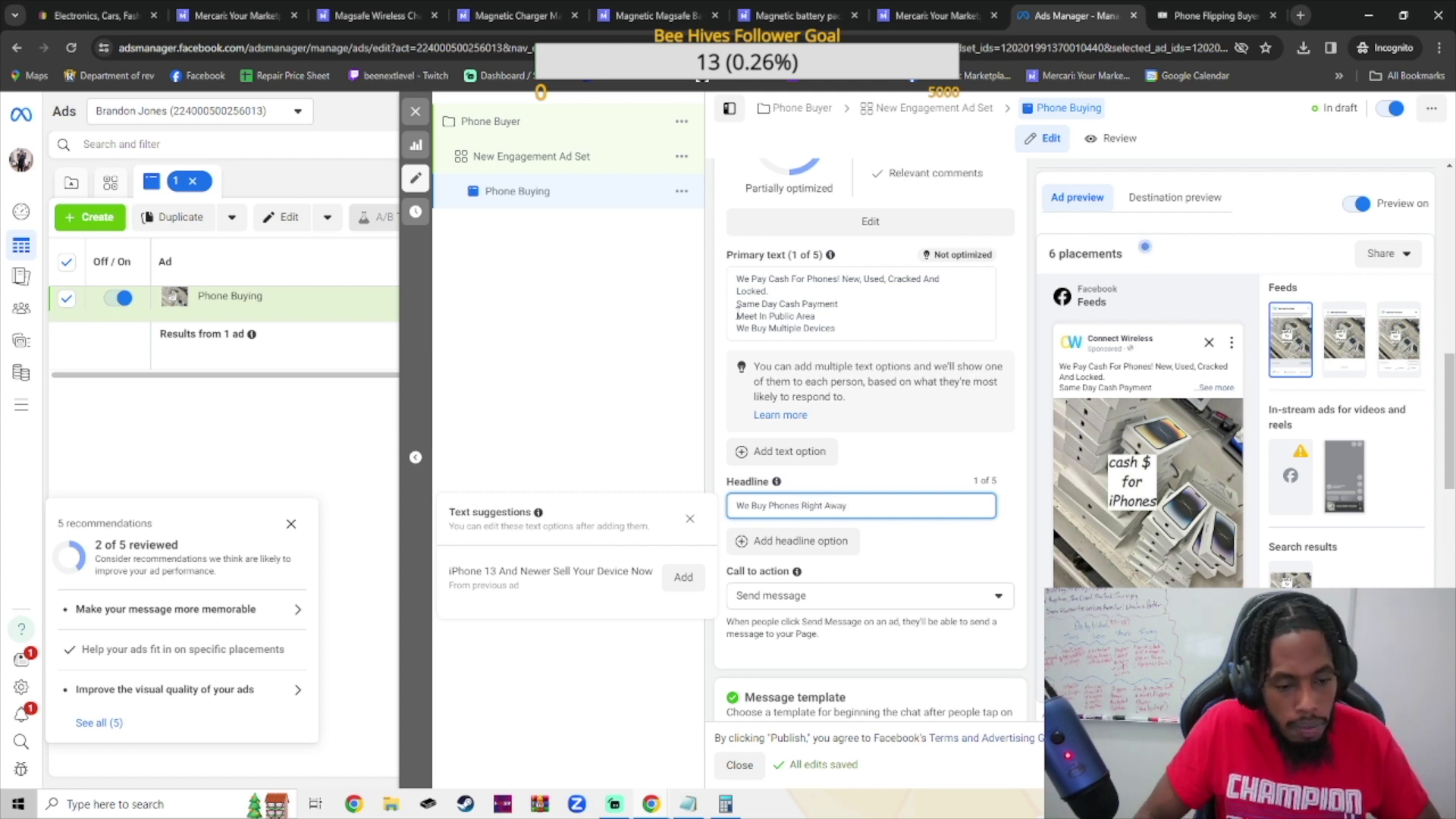
Look through the ad's call-to-action options, keeping Send message selected
scroll(809, 442, down, 2)
scroll(841, 470, down, 2)
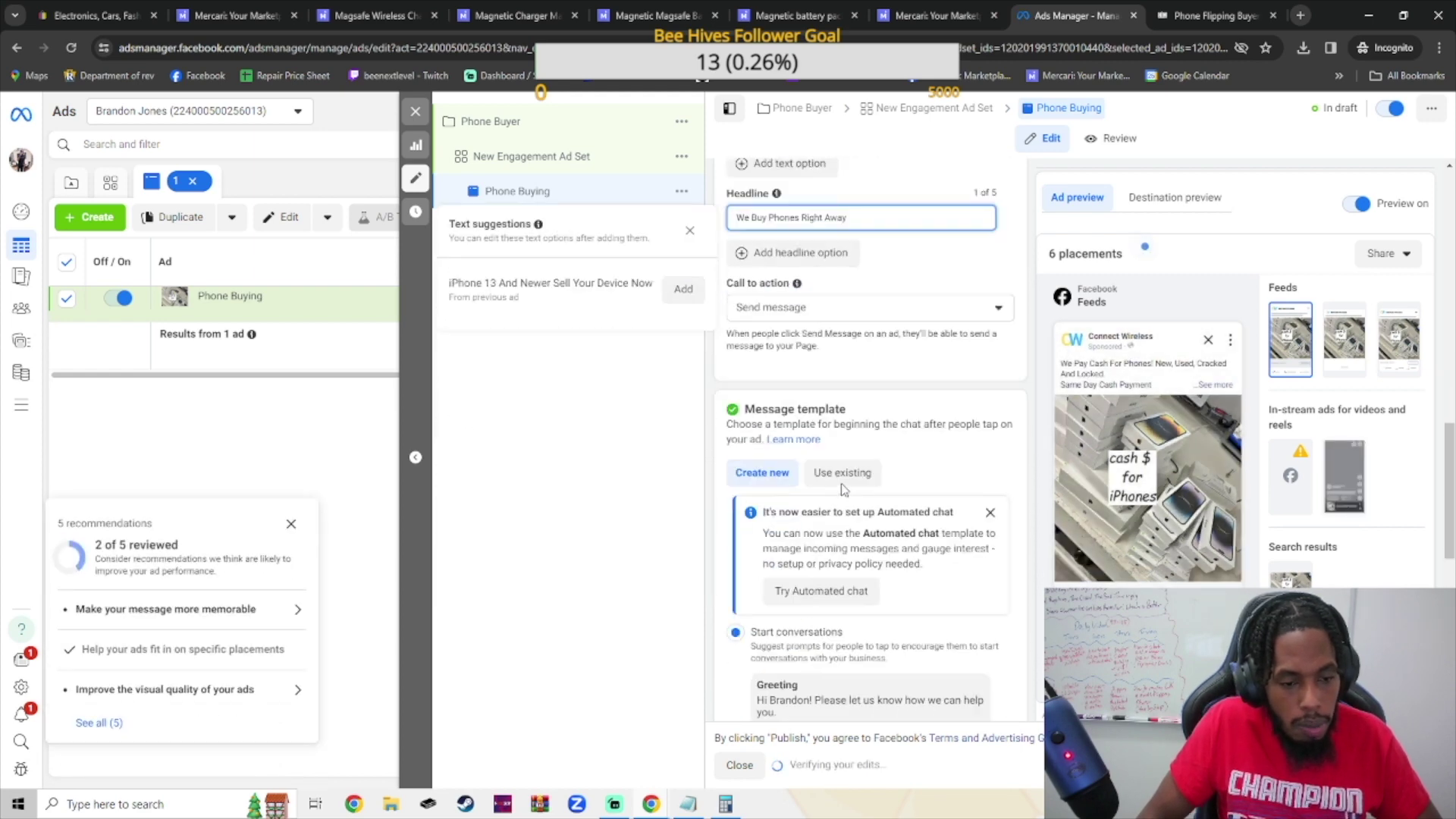
click(874, 299)
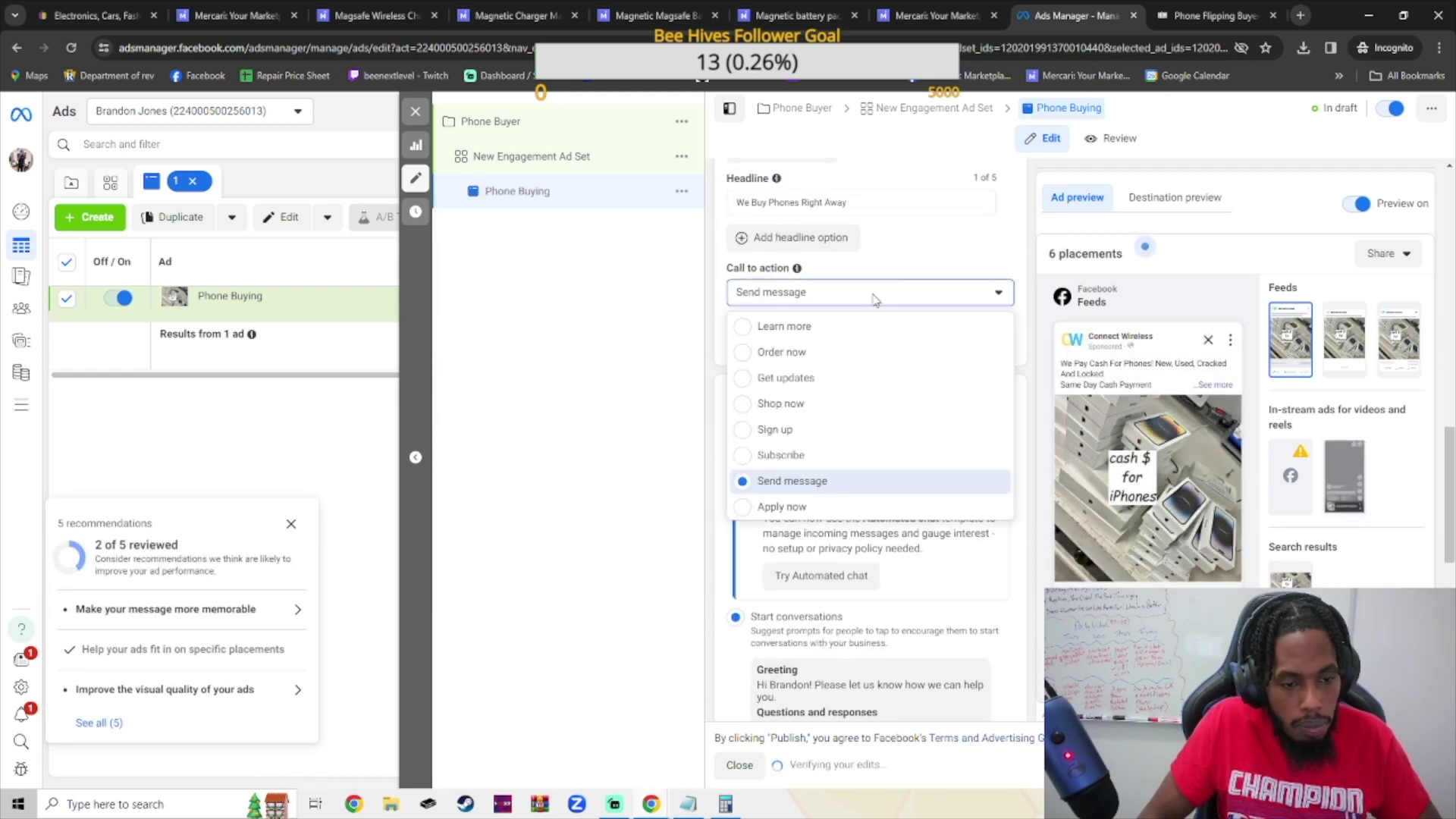
click(887, 266)
Switch the ad's message template from Start conversations to Automated chat
scroll(828, 339, down, 1)
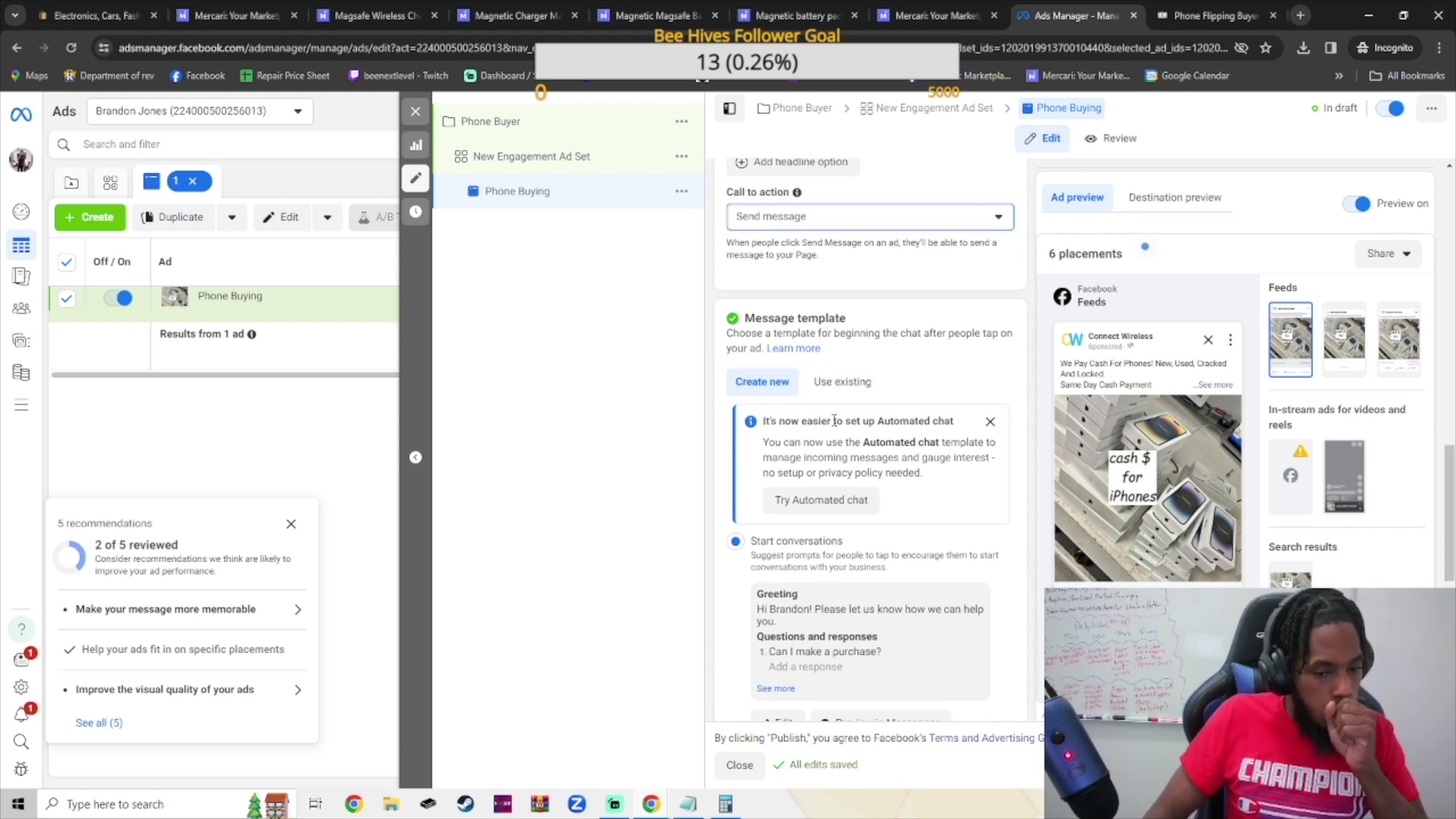
scroll(857, 411, down, 2)
scroll(857, 411, down, 3)
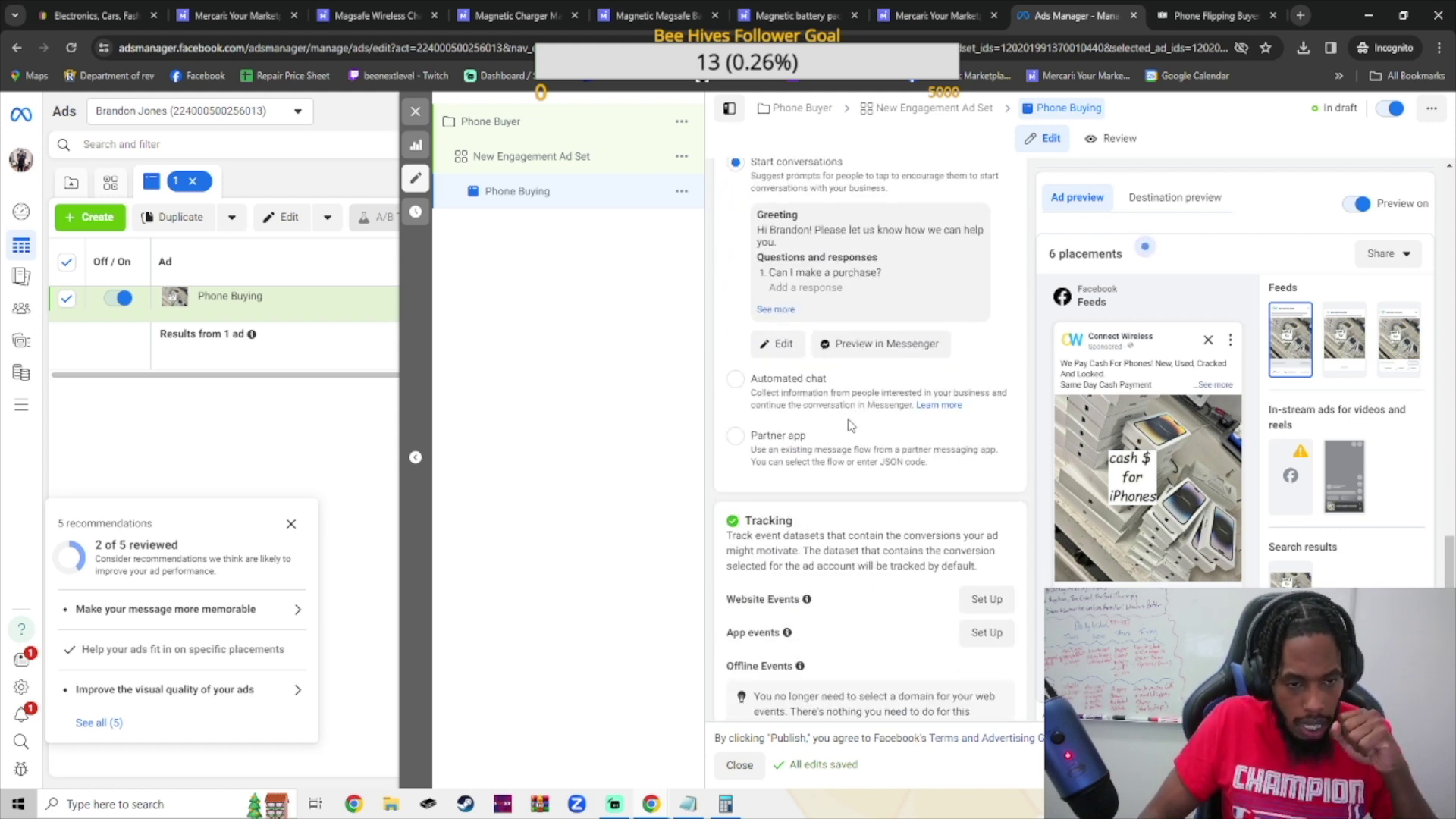
click(752, 387)
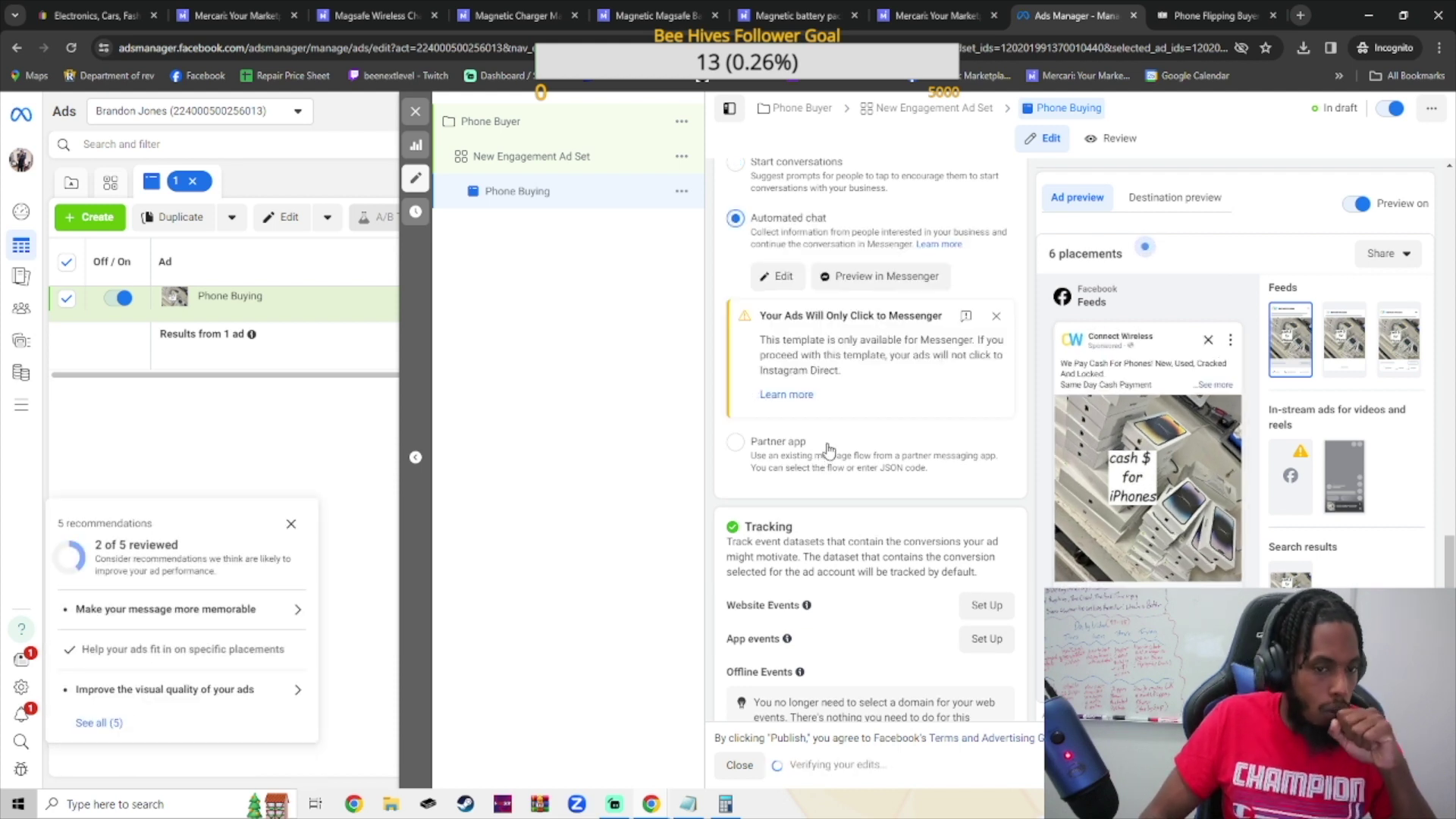
Publish the Phone Buying ad and look over its submitted primary text, headline and call to action
scroll(825, 451, down, 2)
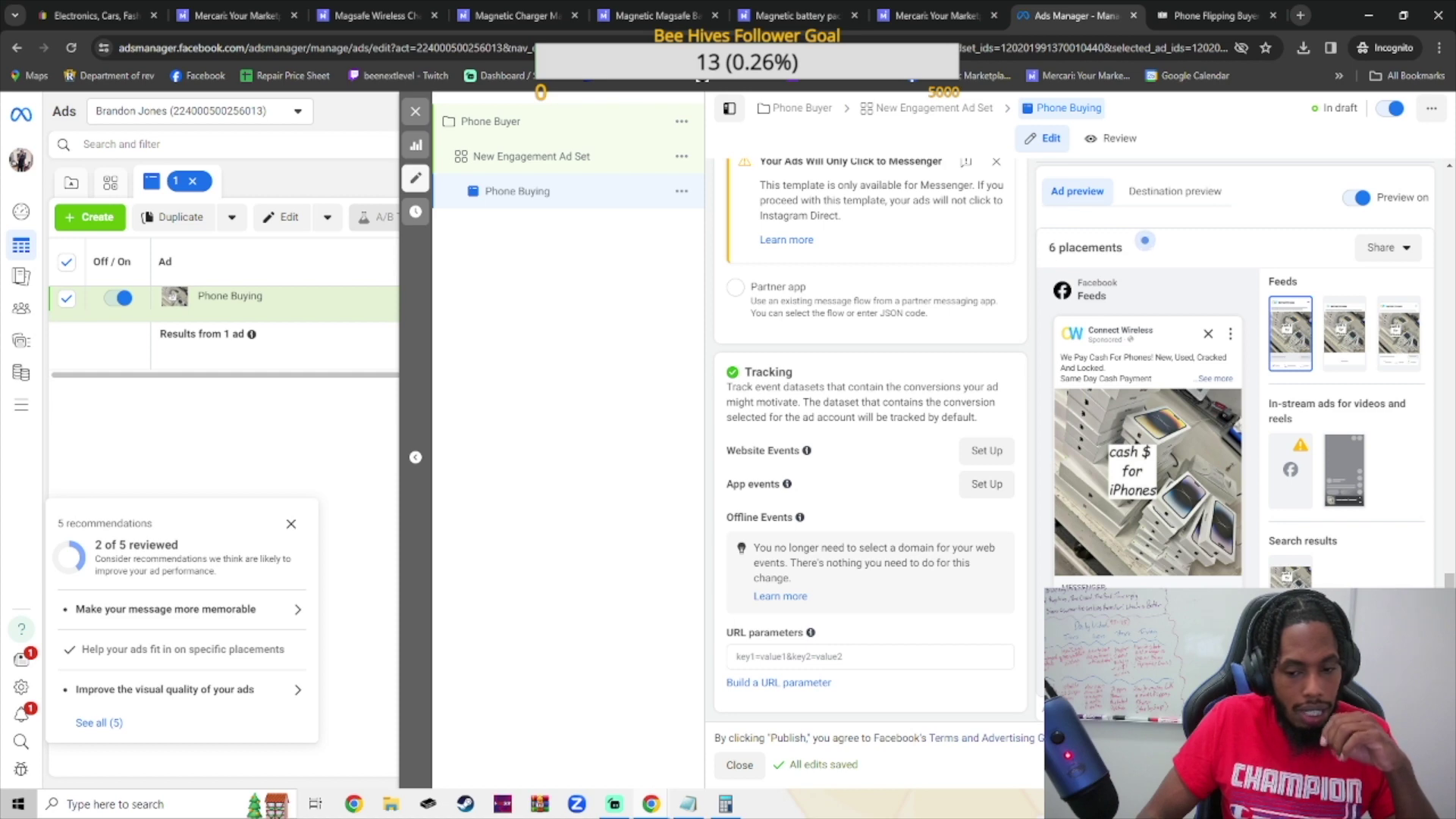
click(1411, 764)
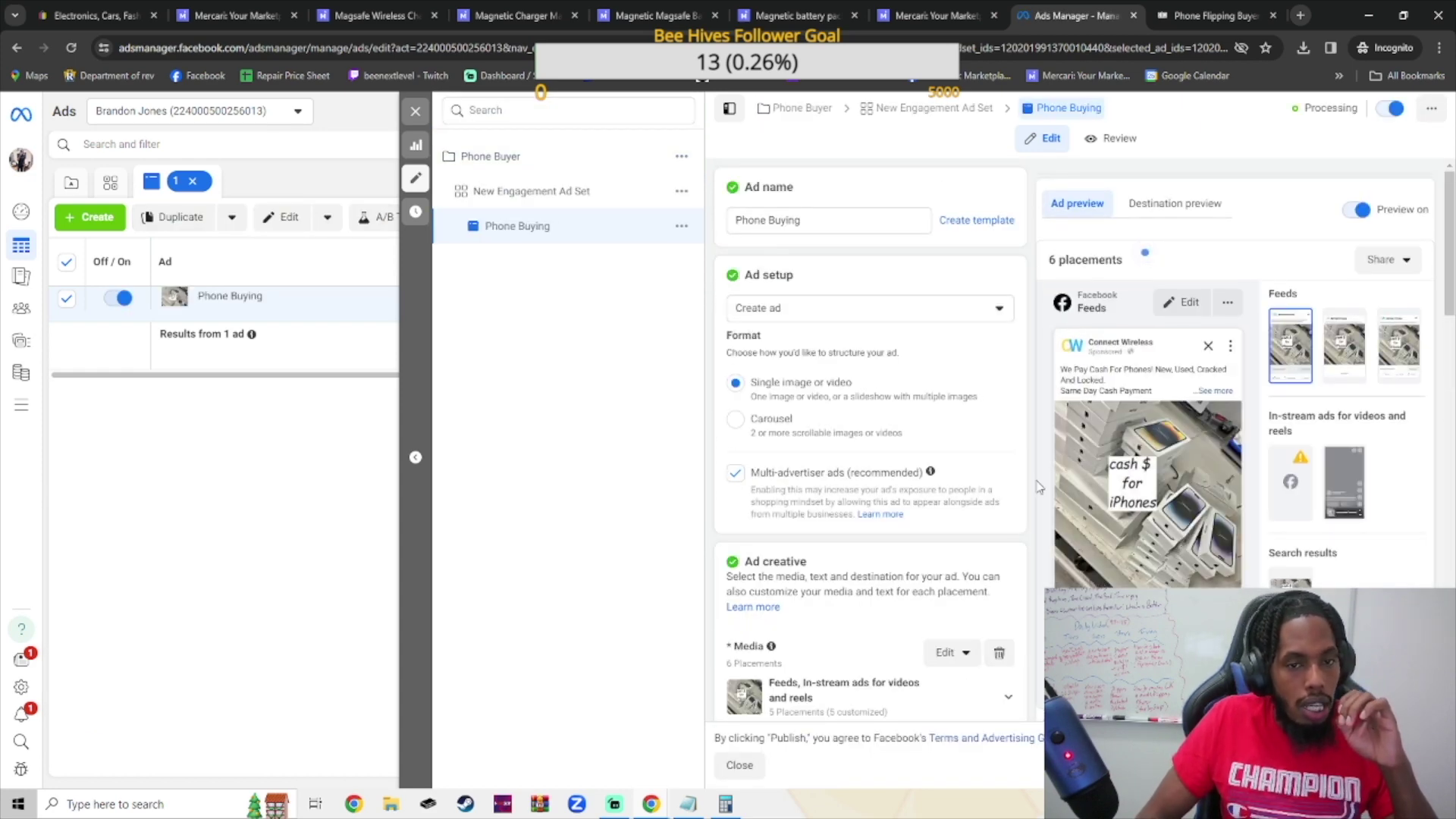
scroll(970, 399, down, 10)
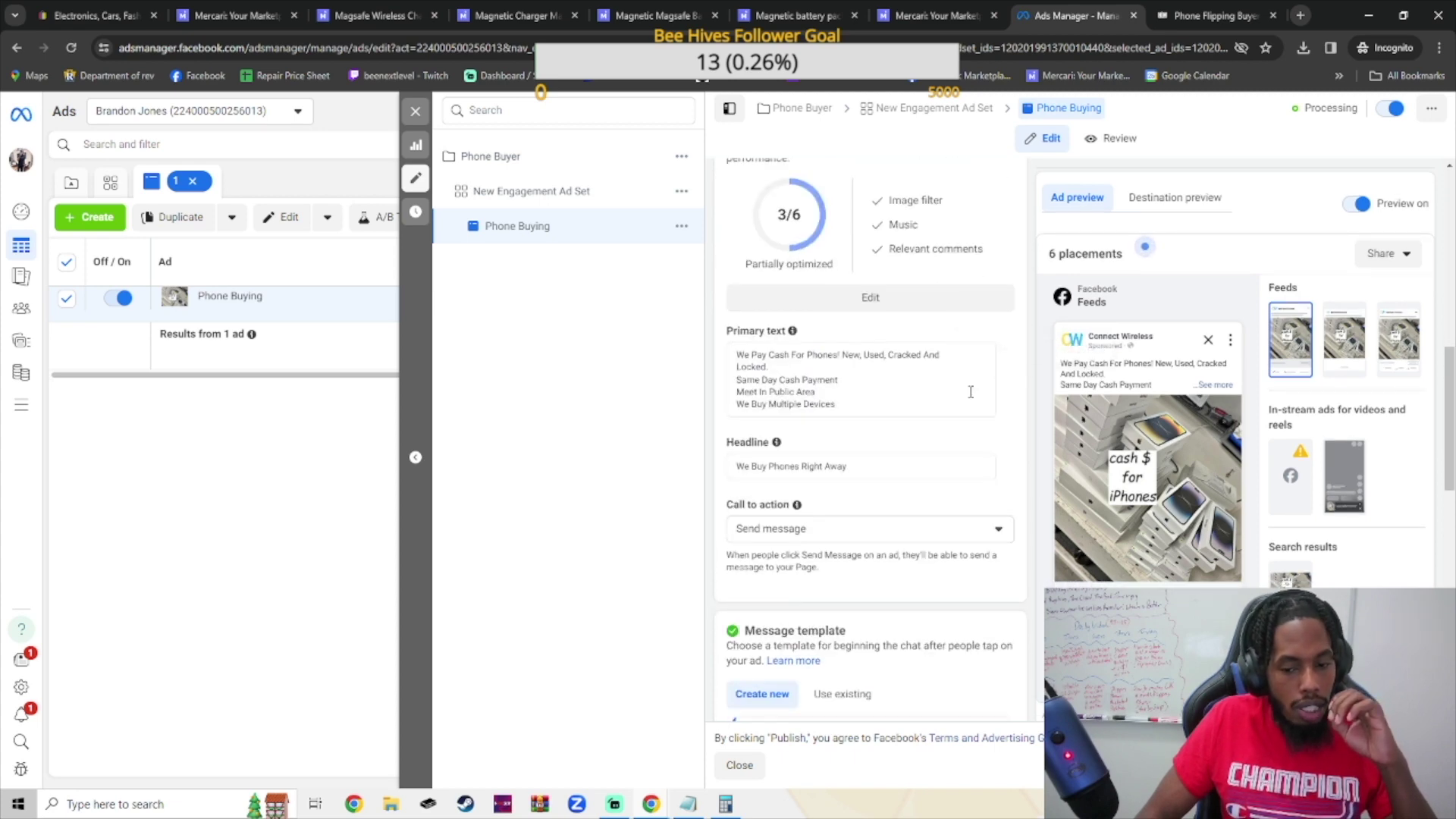